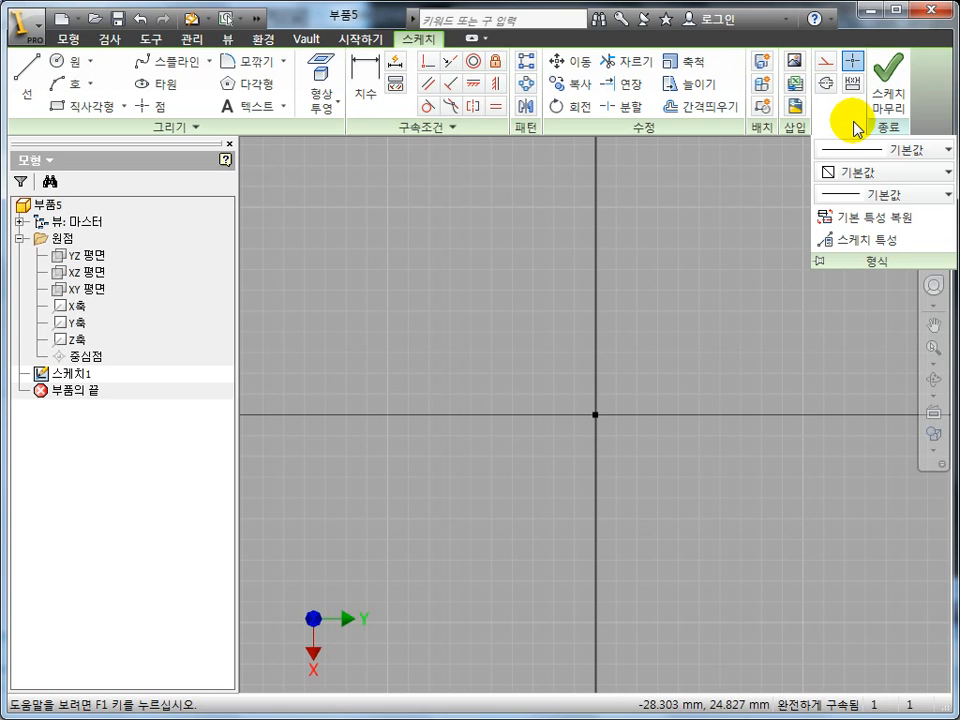
Step: Examine the line type, color and line weight options available in the sketch format settings
{"action": "left_click", "coordinate": [866, 152]}
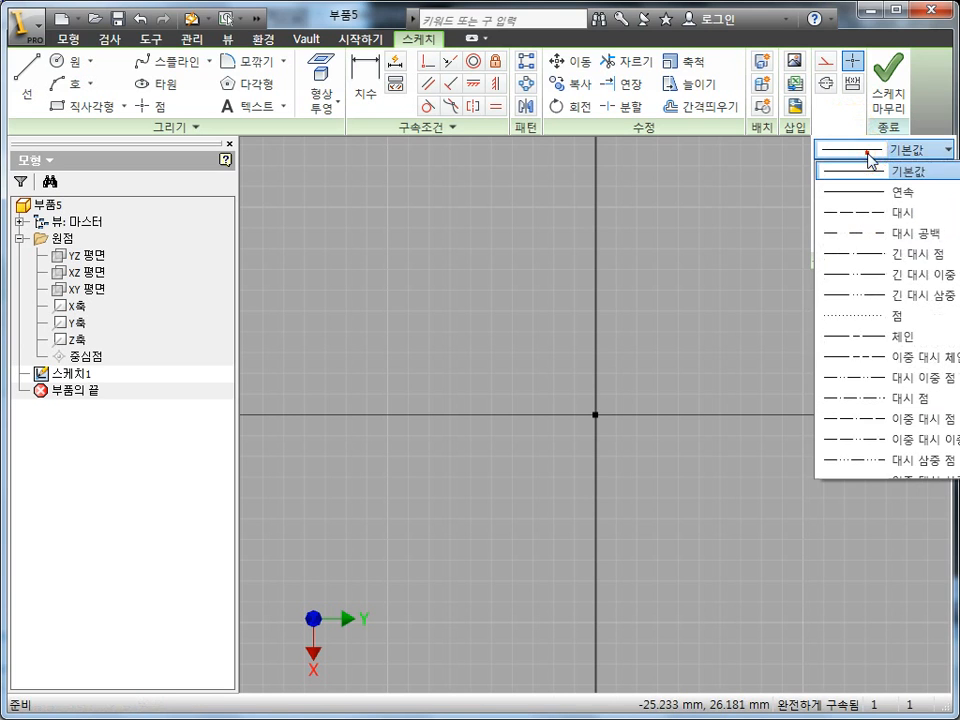
{"action": "left_click", "coordinate": [850, 152]}
{"action": "left_click", "coordinate": [746, 236]}
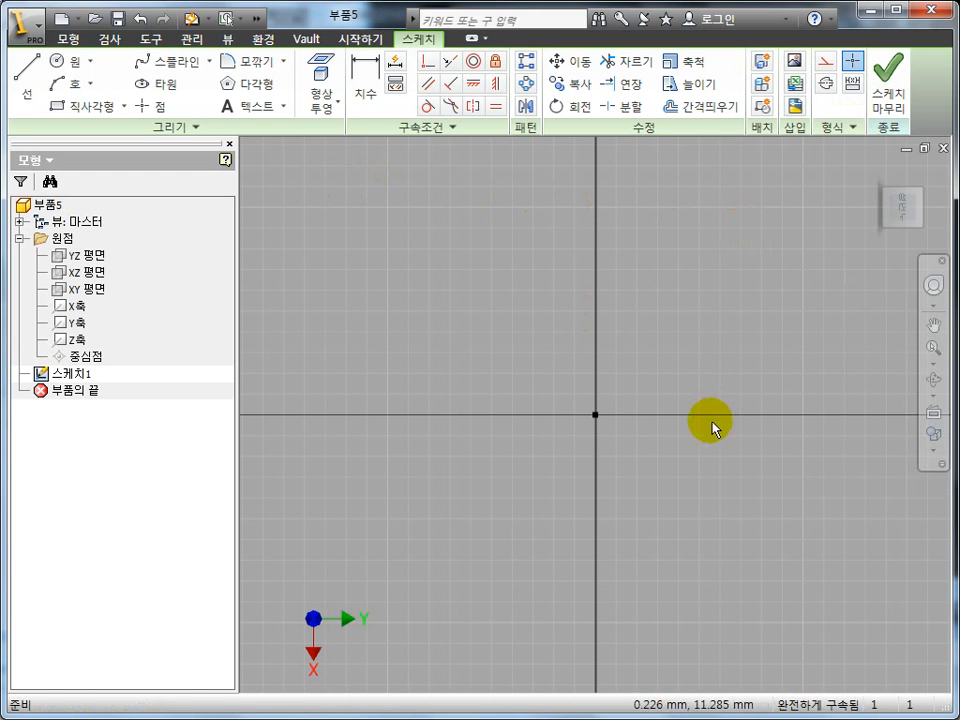
{"action": "left_click", "coordinate": [830, 131]}
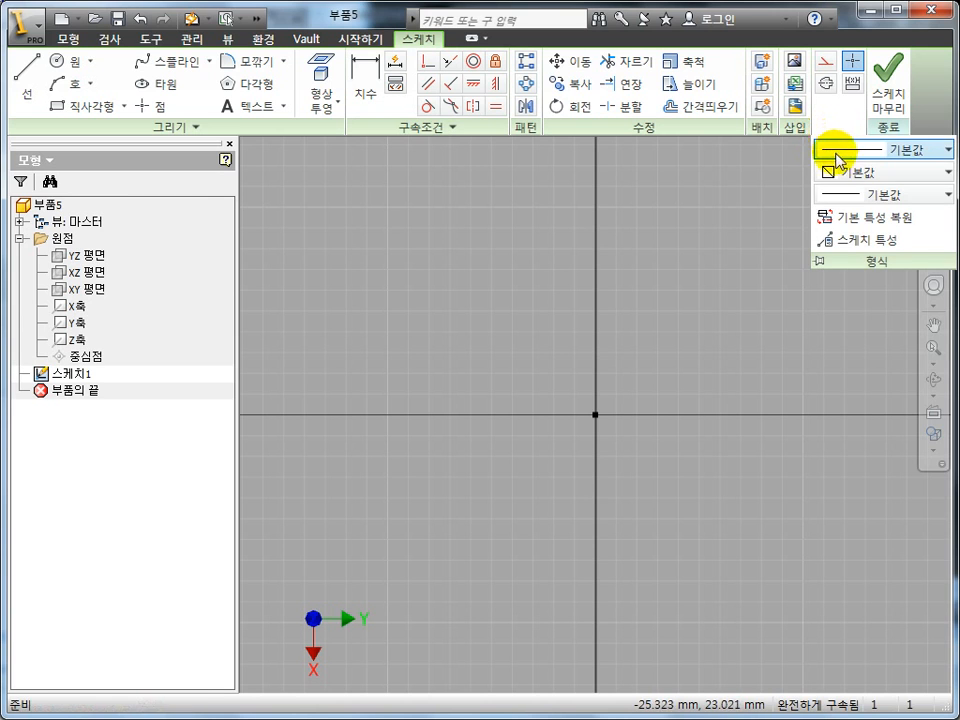
{"action": "left_click", "coordinate": [846, 172]}
{"action": "left_click", "coordinate": [855, 160]}
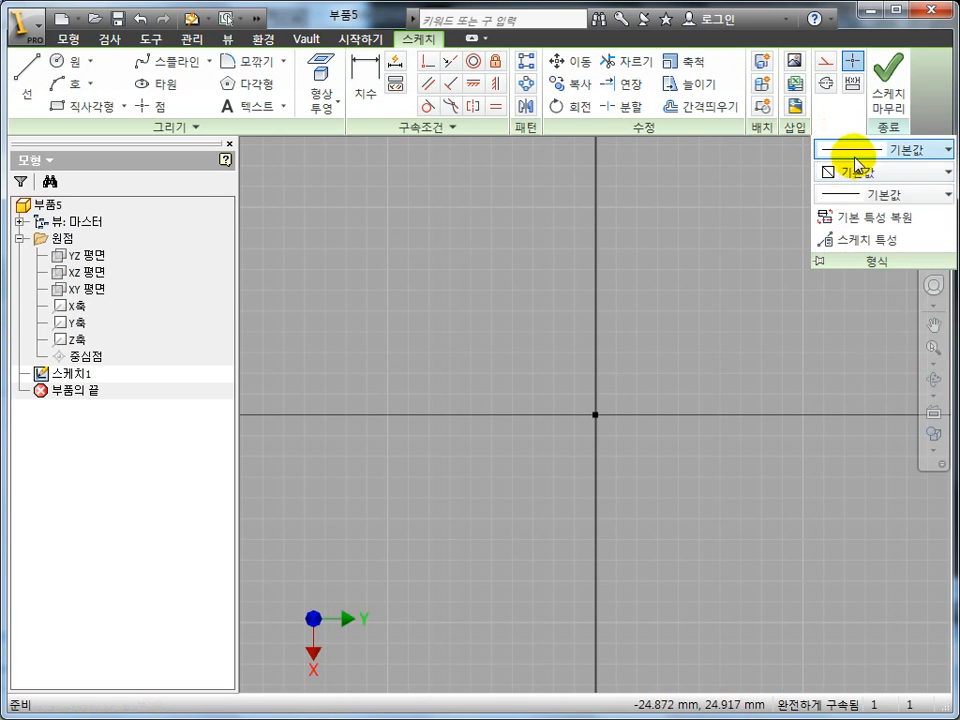
{"action": "left_click", "coordinate": [859, 150]}
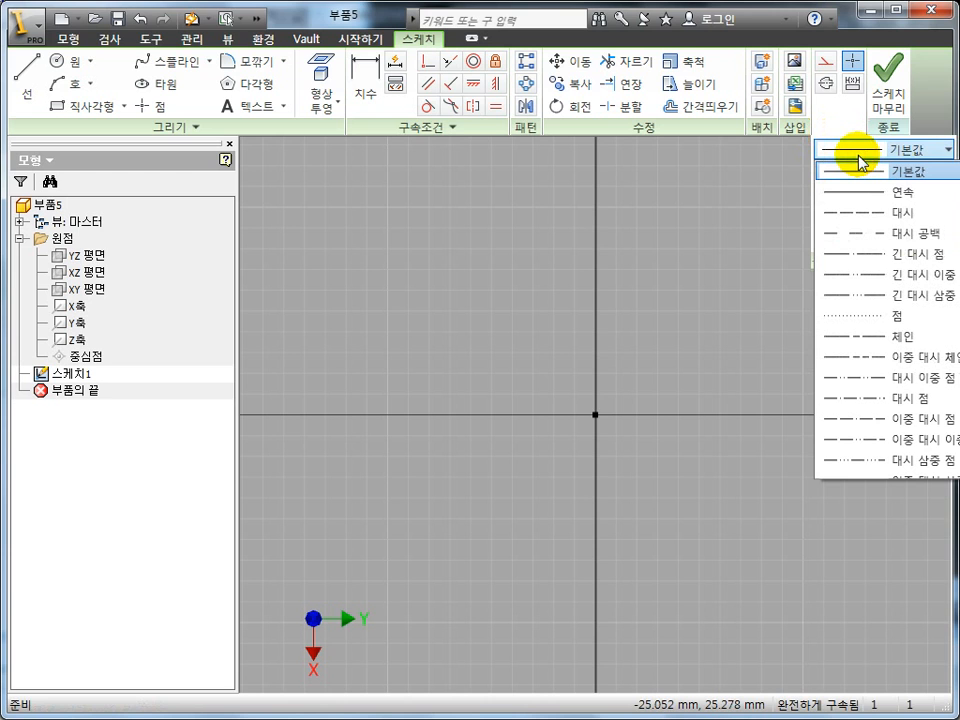
{"action": "left_click", "coordinate": [858, 156]}
{"action": "left_click", "coordinate": [858, 172]}
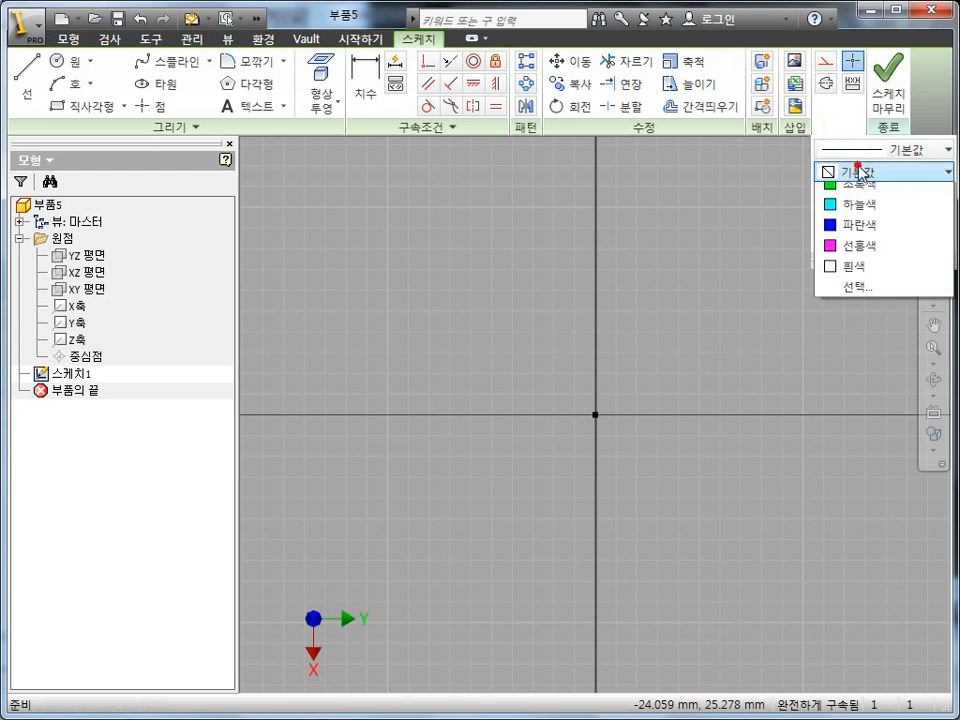
{"action": "left_click", "coordinate": [858, 172]}
{"action": "left_click", "coordinate": [864, 194]}
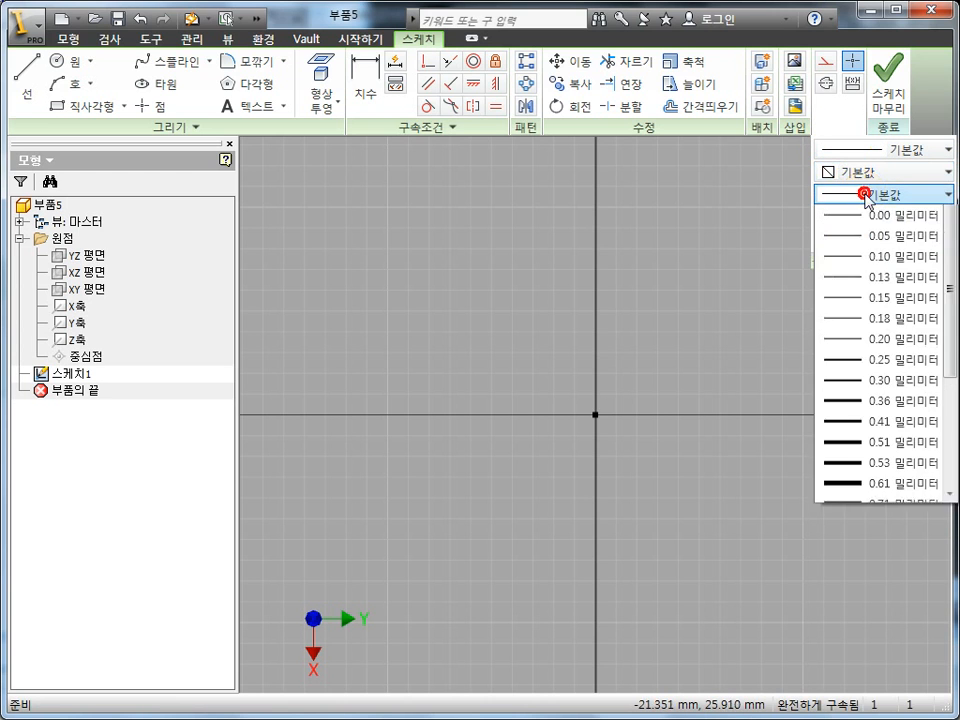
{"action": "left_click", "coordinate": [865, 194]}
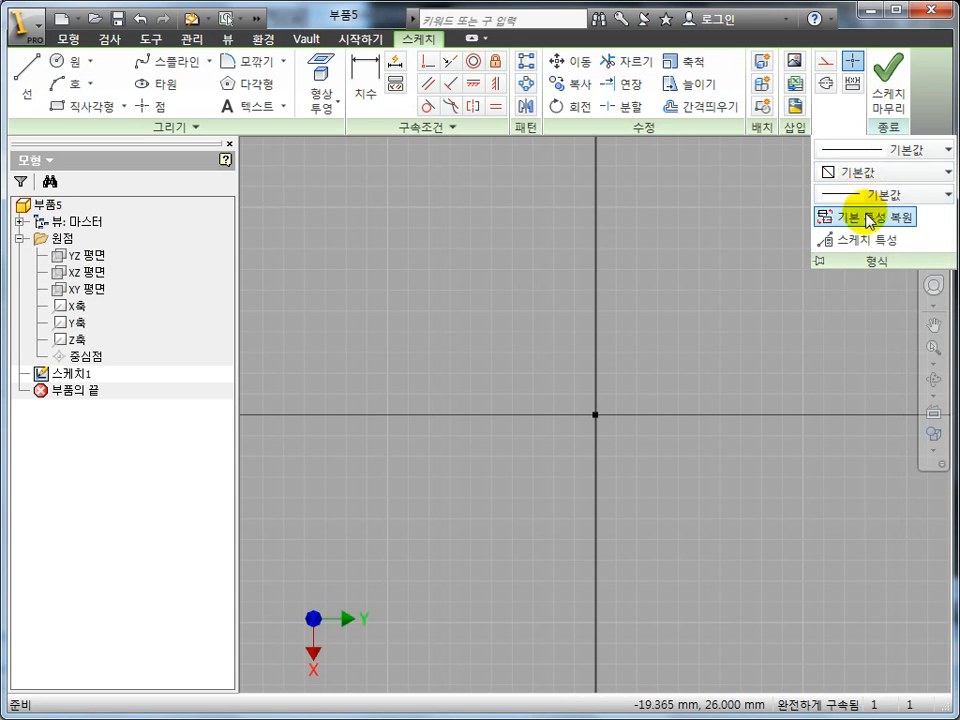
Step: View the floating sketch properties (스케치 특성) options, then close them and the format settings
{"action": "left_click", "coordinate": [826, 240]}
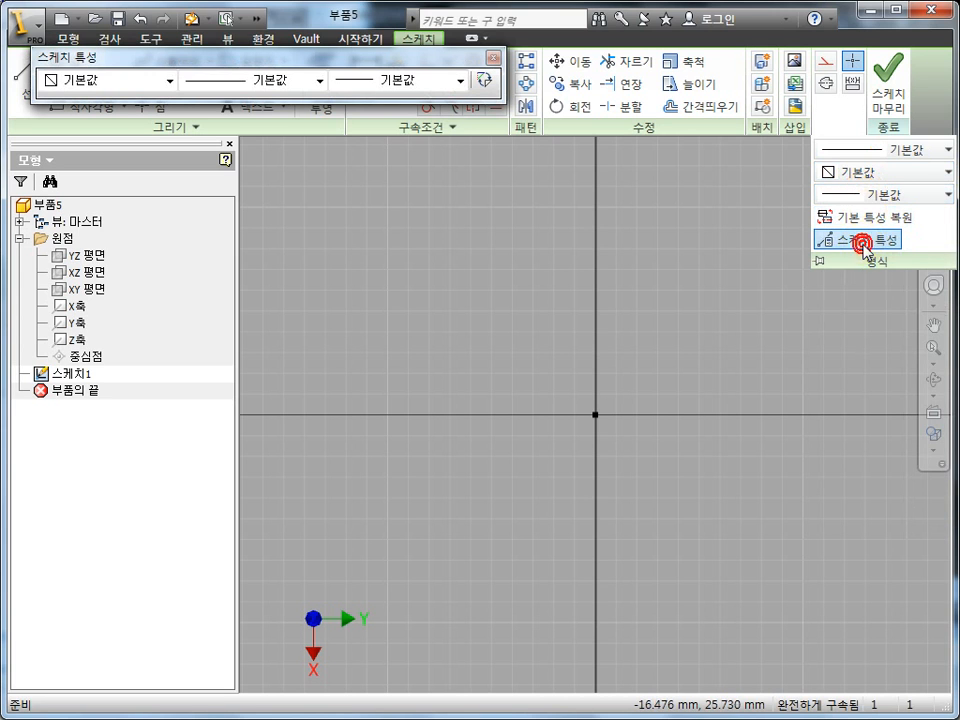
{"action": "left_click", "coordinate": [496, 60]}
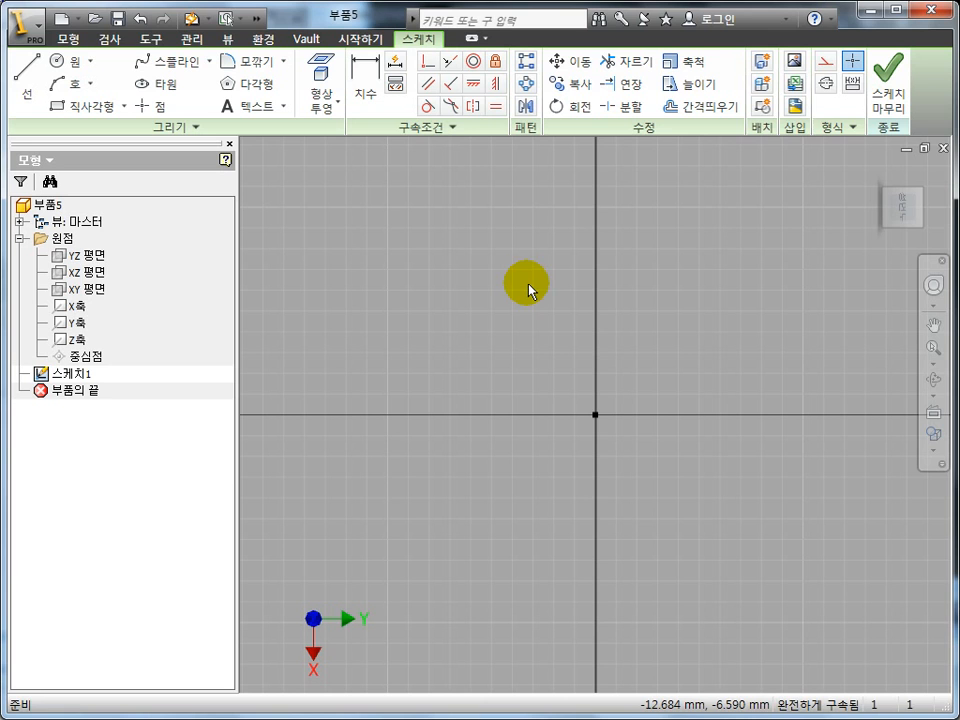
{"action": "left_click", "coordinate": [843, 127]}
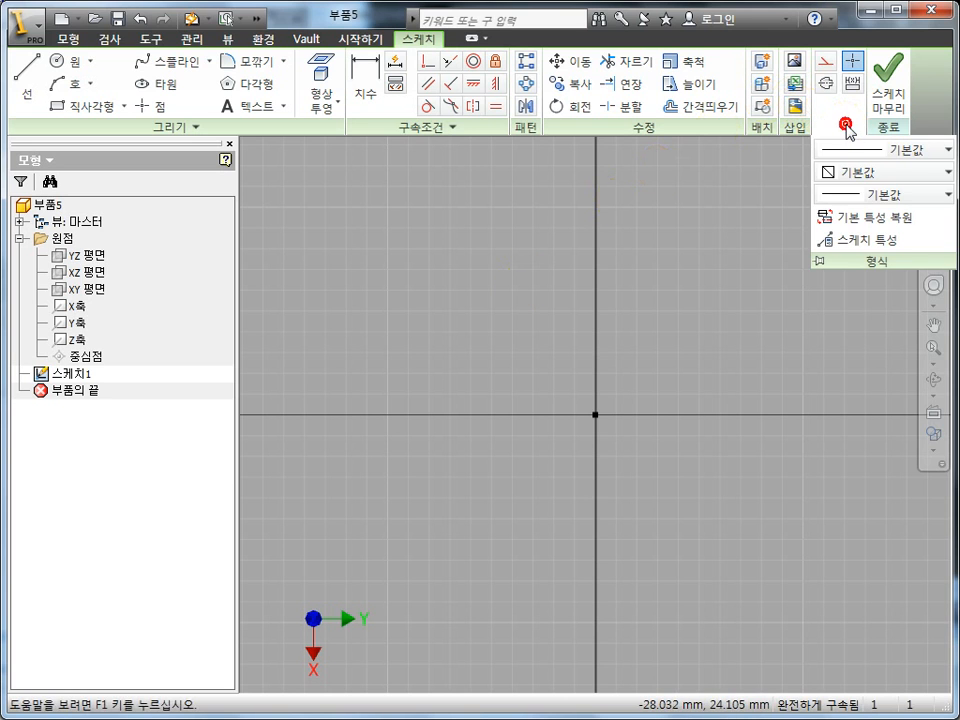
{"action": "left_click", "coordinate": [666, 311]}
Step: Sketch a slanted line above the origin, starting at about X -5.2 mm, Y -14.4 mm
{"action": "left_click", "coordinate": [20, 76]}
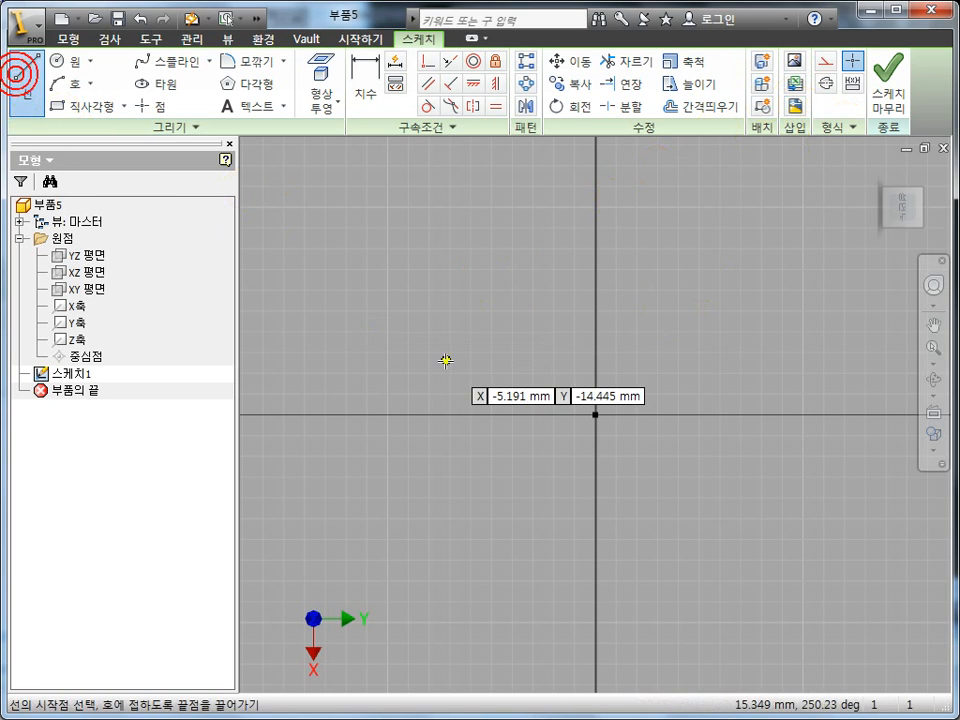
{"action": "left_click", "coordinate": [446, 360]}
{"action": "left_click", "coordinate": [749, 259]}
{"action": "key", "text": "Escape"}
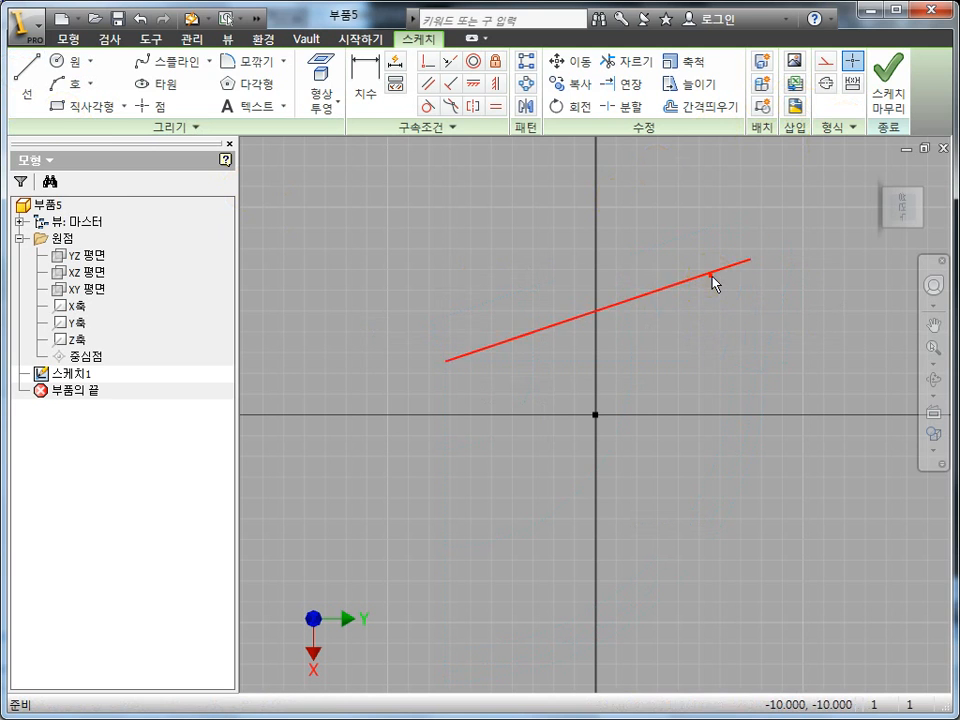
Step: Set the slanted line's line type to chain (체인)
{"action": "left_click", "coordinate": [707, 275]}
{"action": "left_click", "coordinate": [845, 127]}
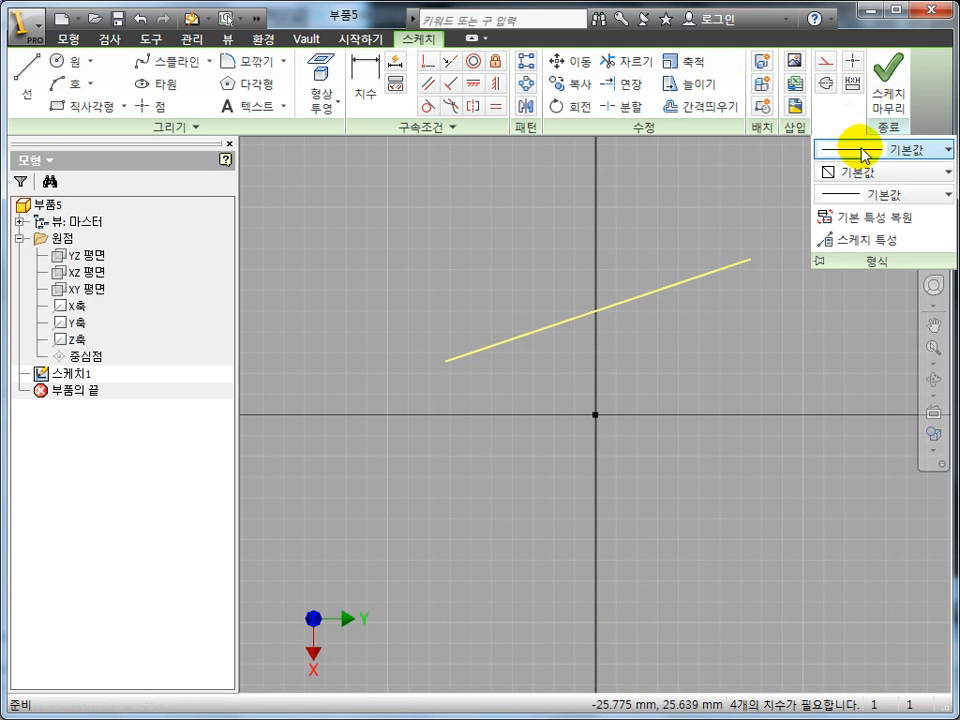
{"action": "left_click", "coordinate": [865, 150]}
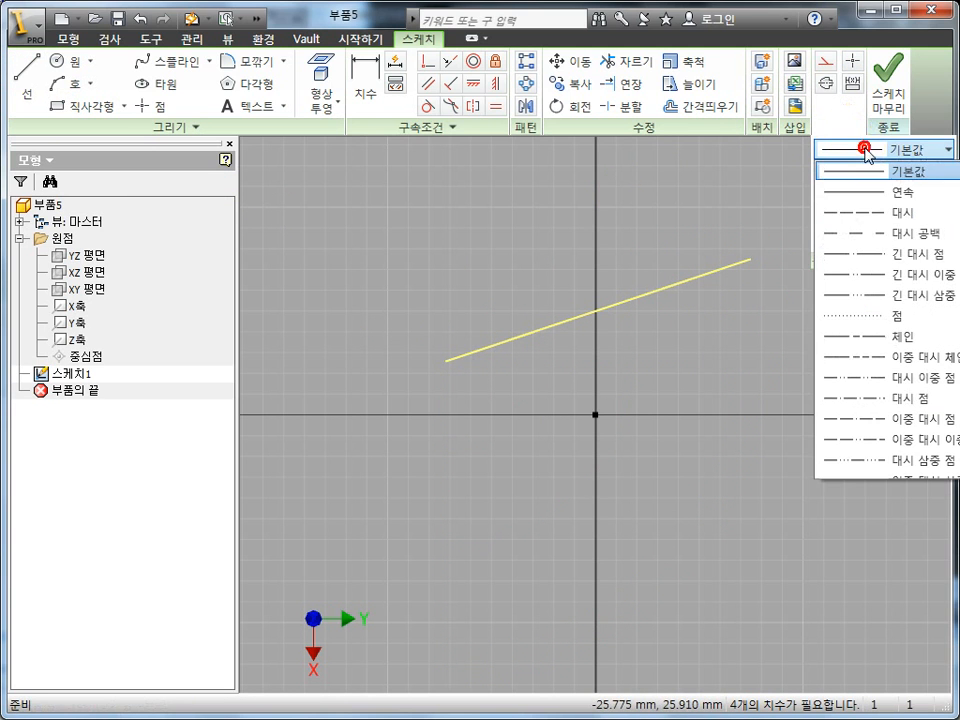
{"action": "left_click", "coordinate": [865, 338]}
{"action": "left_click", "coordinate": [750, 336]}
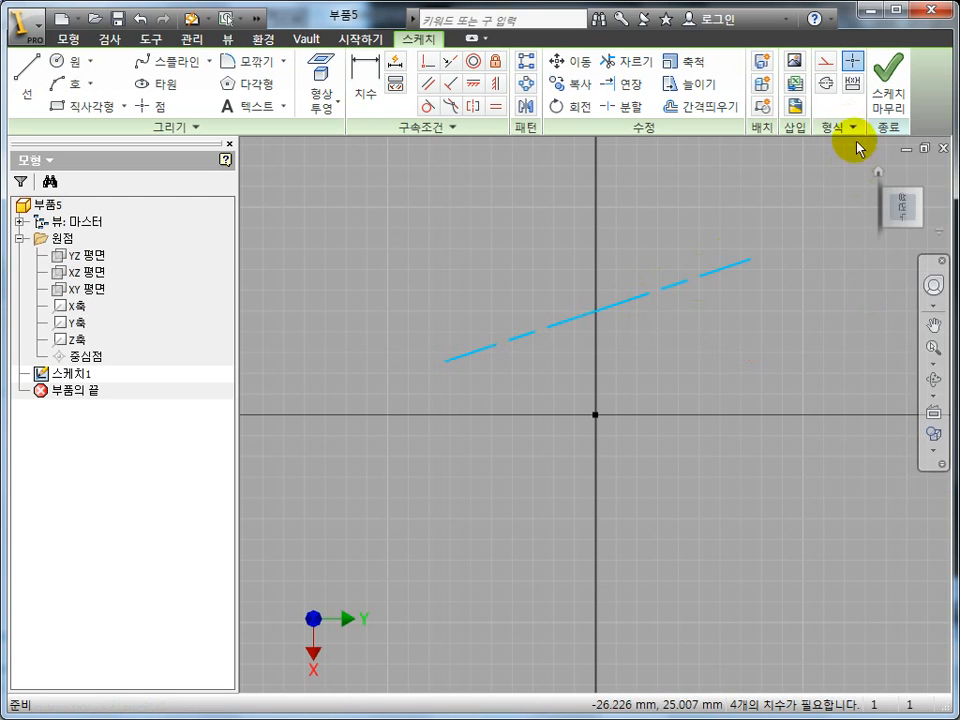
Step: Set the slanted chain line's color to green (초록색)
{"action": "left_click", "coordinate": [846, 129]}
{"action": "left_click", "coordinate": [864, 174]}
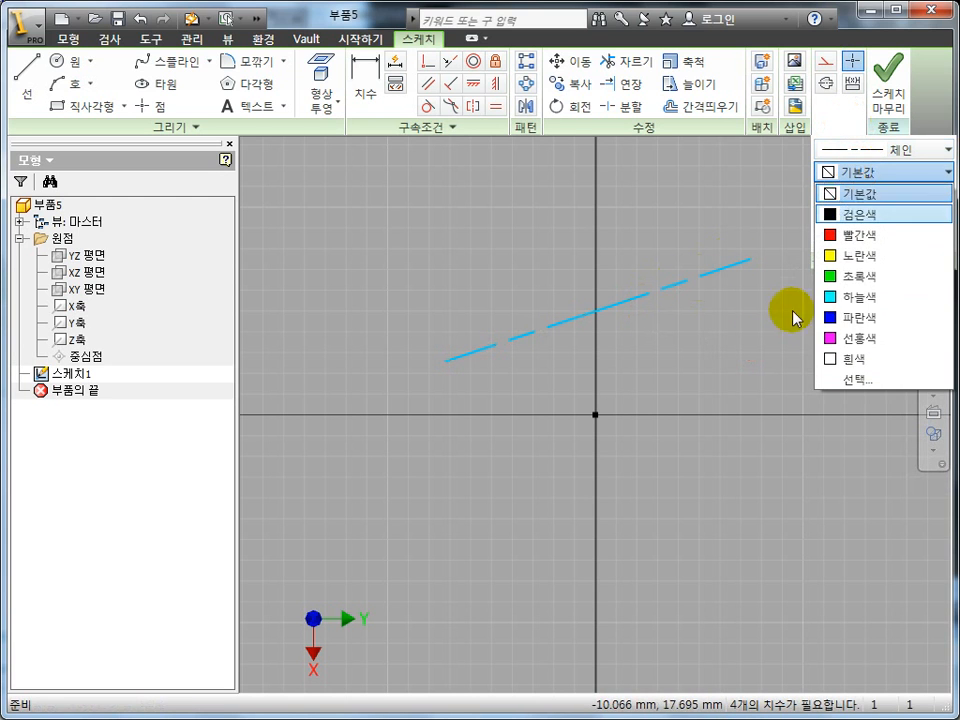
{"action": "left_click", "coordinate": [860, 276]}
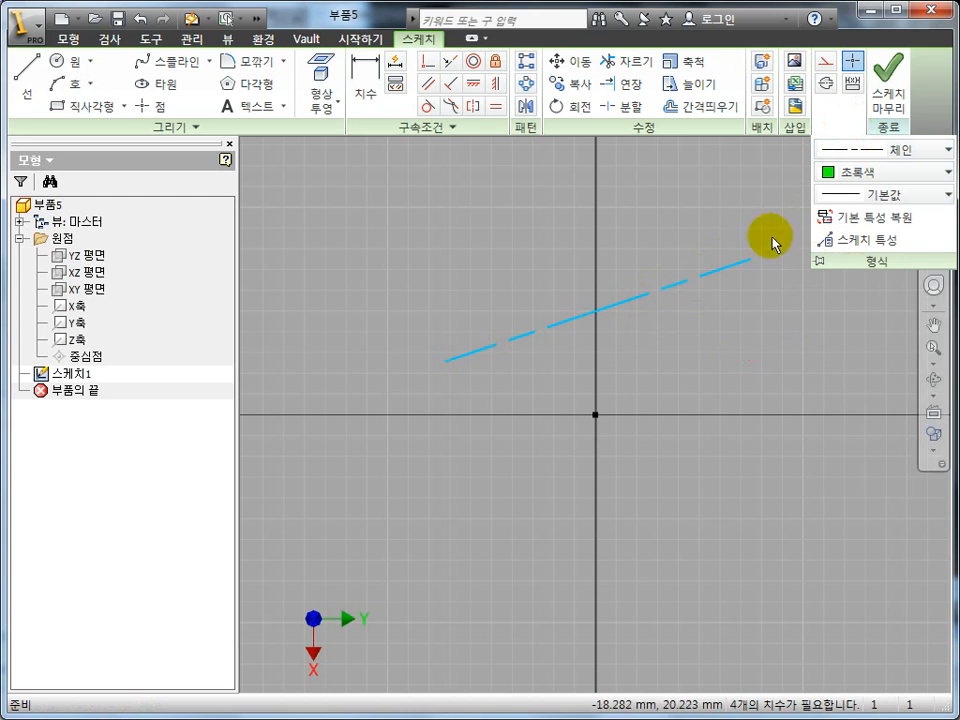
{"action": "left_click", "coordinate": [649, 300]}
{"action": "left_click", "coordinate": [840, 127]}
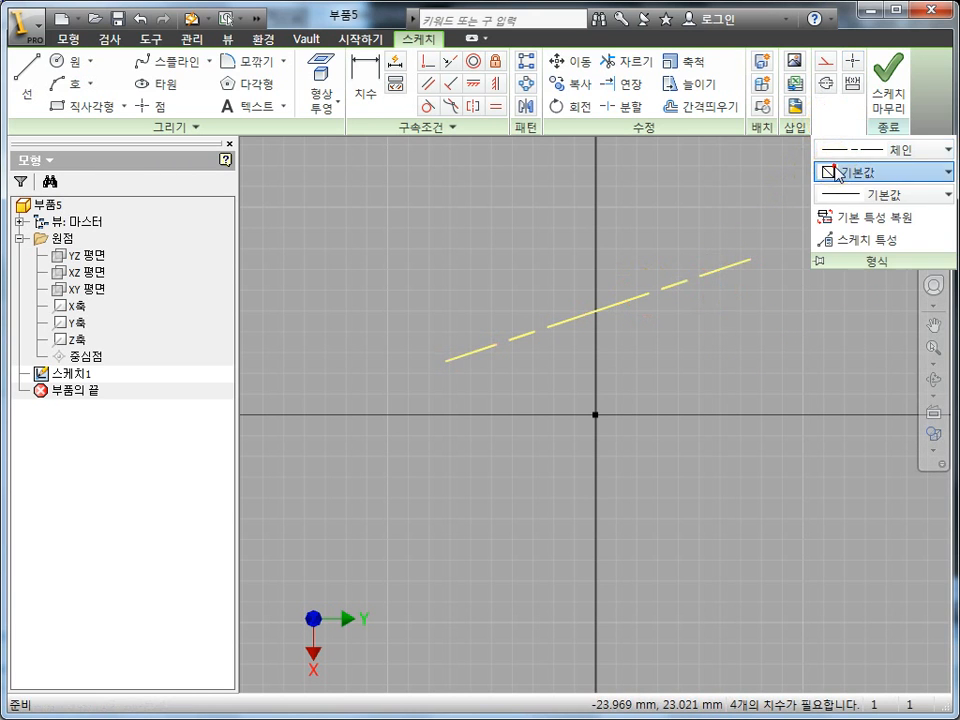
{"action": "left_click", "coordinate": [838, 172]}
{"action": "left_click", "coordinate": [852, 275]}
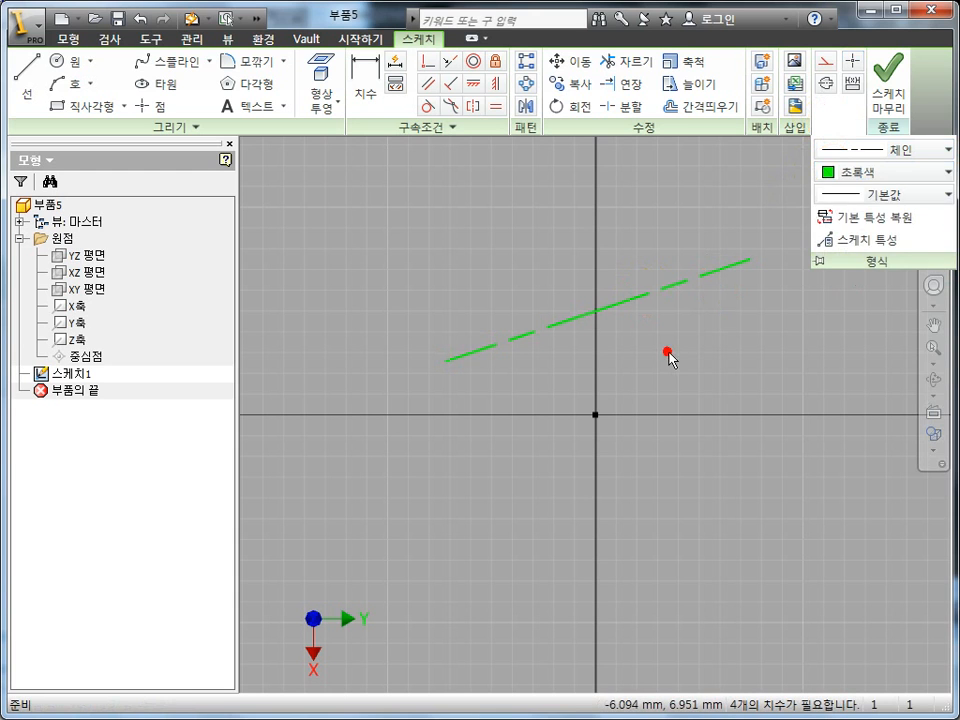
Step: Set the green chain line's line weight to 0.41 mm
{"action": "left_click", "coordinate": [838, 127]}
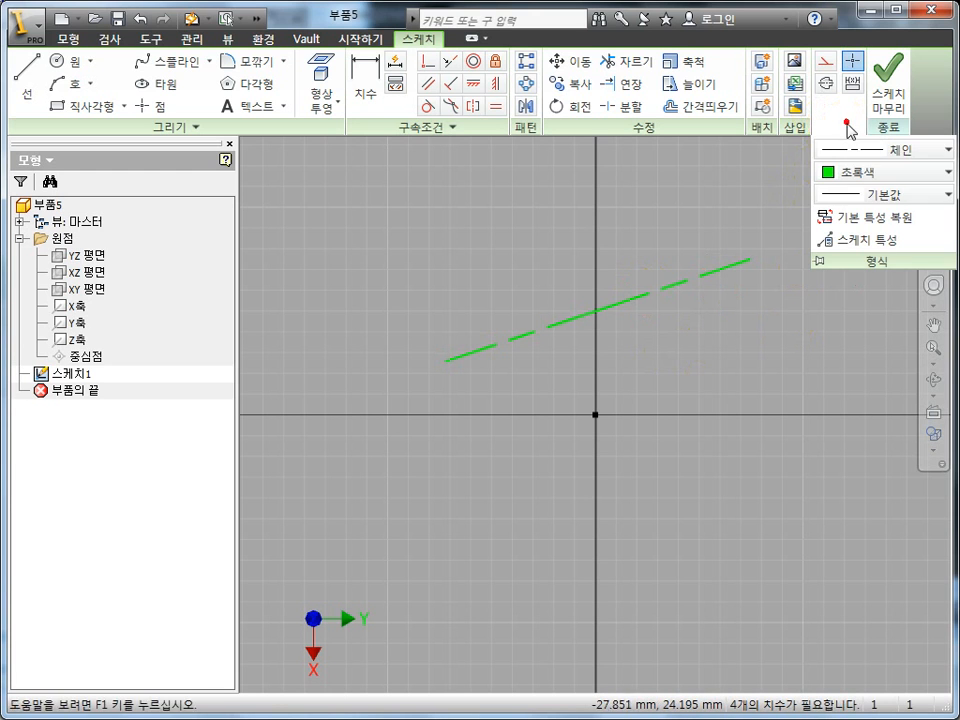
{"action": "left_click", "coordinate": [841, 195]}
{"action": "left_click", "coordinate": [678, 354]}
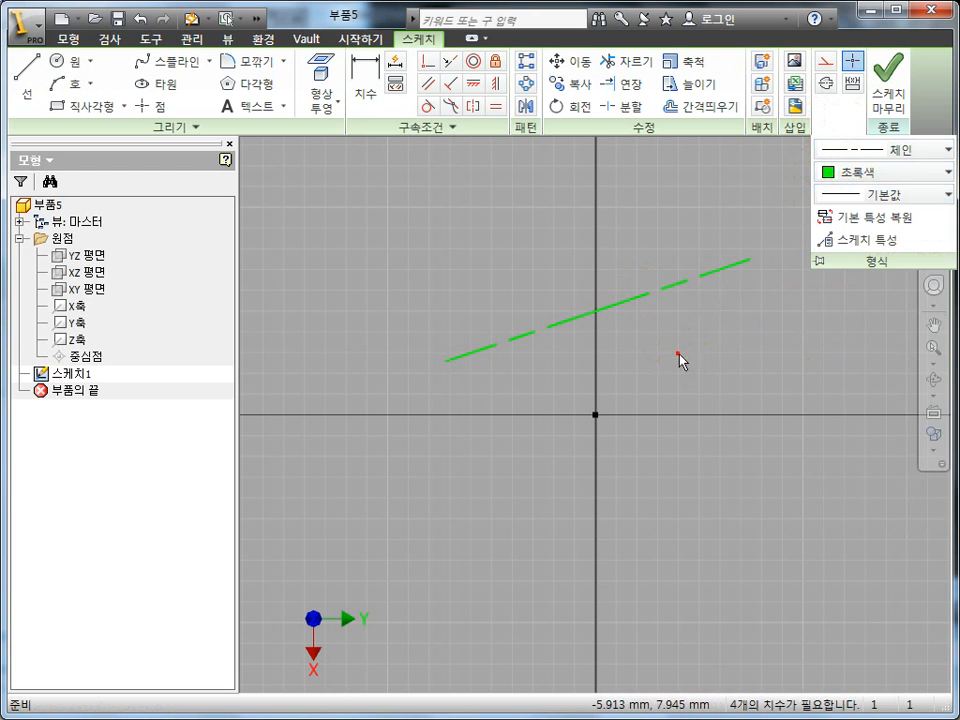
{"action": "left_click", "coordinate": [680, 288]}
{"action": "left_click", "coordinate": [880, 194]}
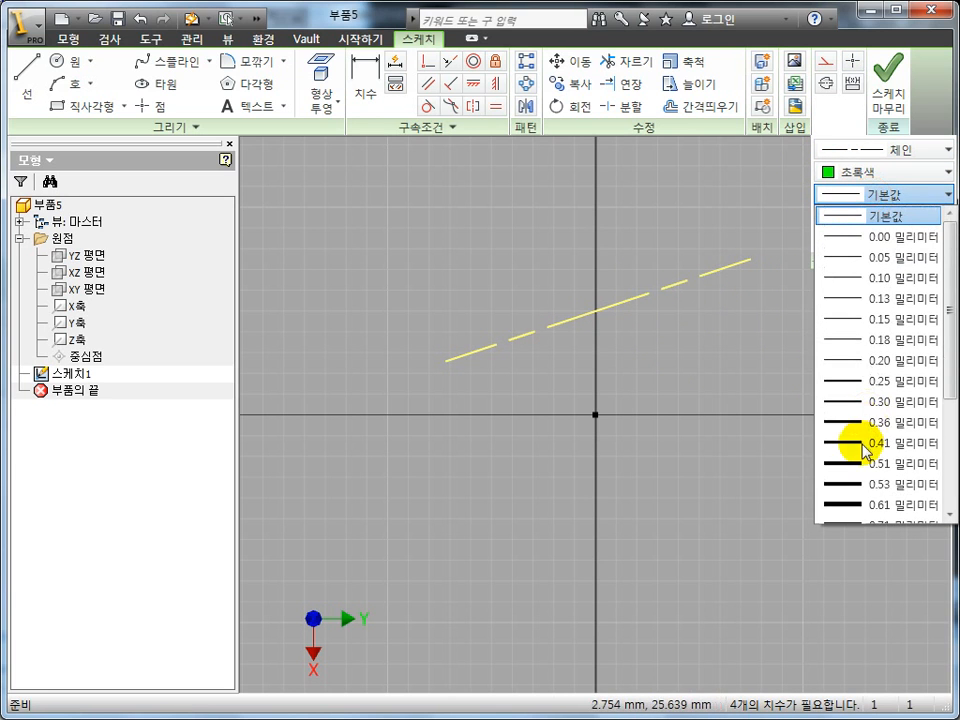
{"action": "left_click", "coordinate": [864, 444]}
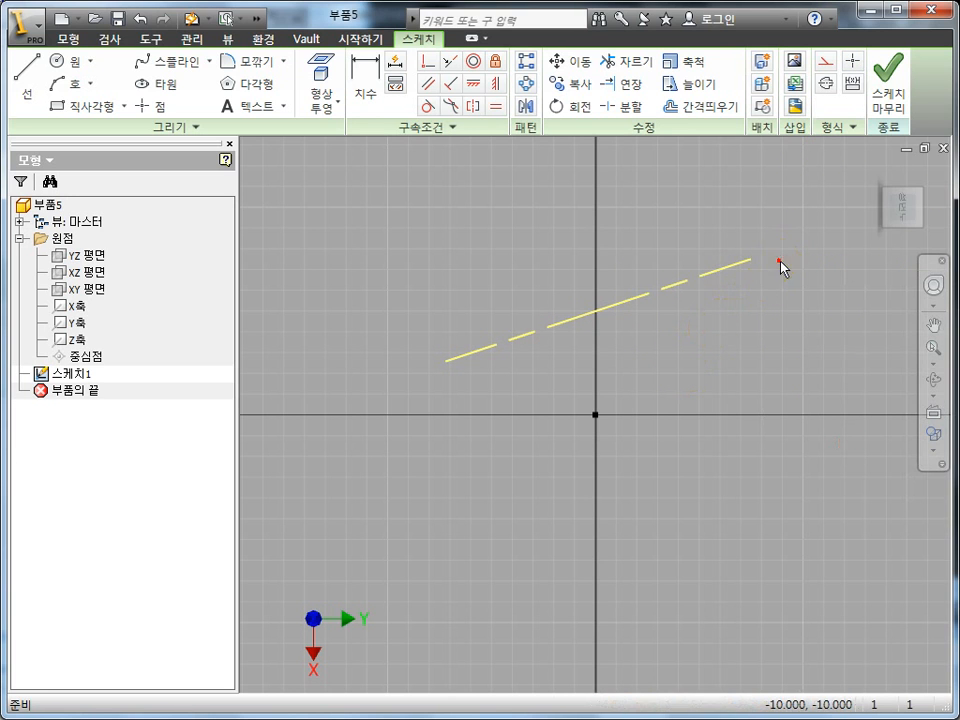
Step: Delete the slanted line and reset the sketch format's line type, color and line weight to default (기본값)
{"action": "left_click", "coordinate": [738, 299]}
{"action": "left_click", "coordinate": [818, 149]}
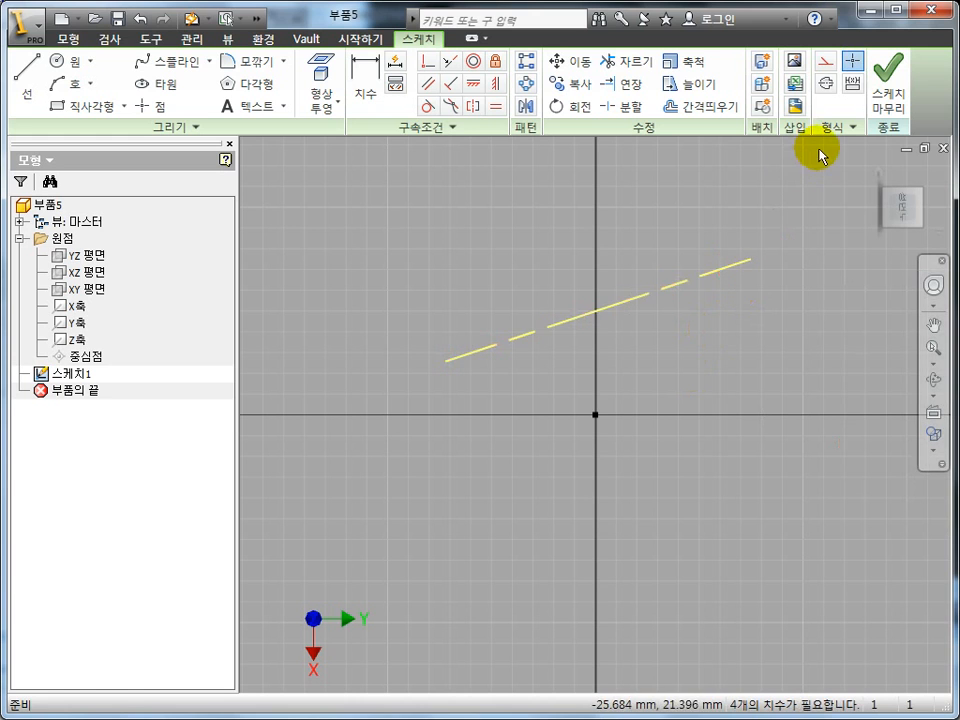
{"action": "left_click", "coordinate": [834, 128]}
{"action": "left_click", "coordinate": [893, 149]}
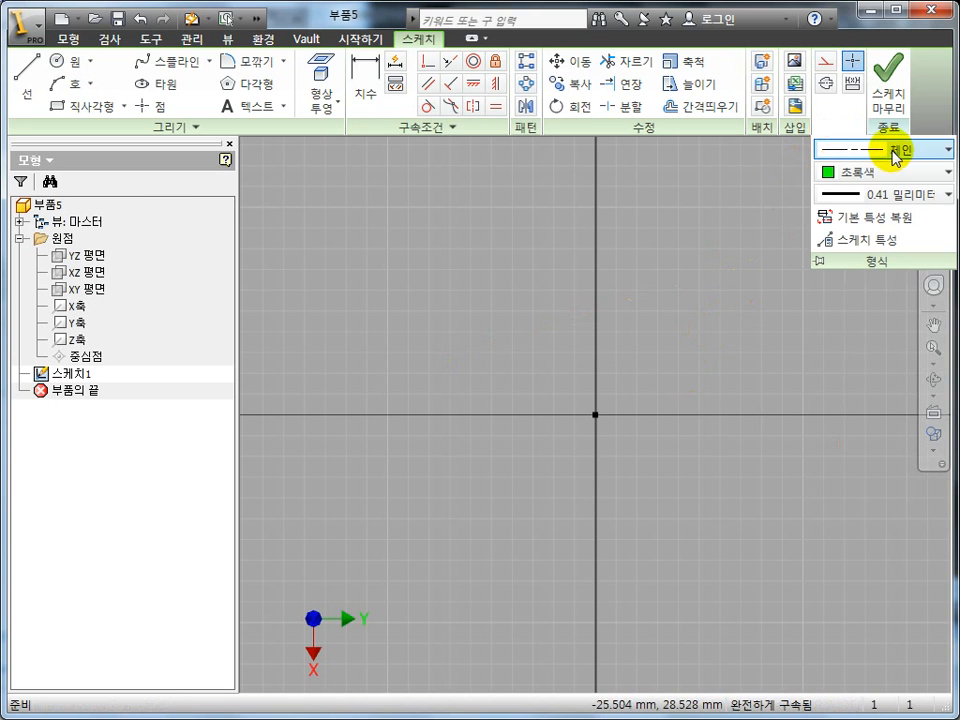
{"action": "scroll", "coordinate": [885, 184], "scroll_direction": "up", "scroll_amount": 1}
{"action": "left_click", "coordinate": [882, 183]}
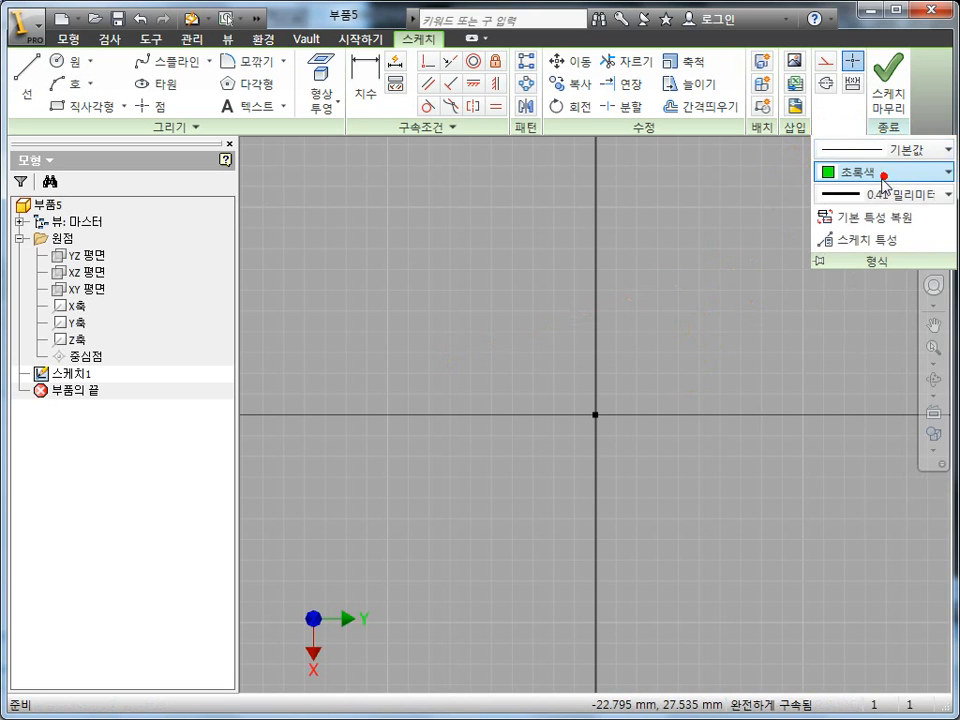
{"action": "left_click", "coordinate": [877, 178]}
{"action": "left_click", "coordinate": [880, 190]}
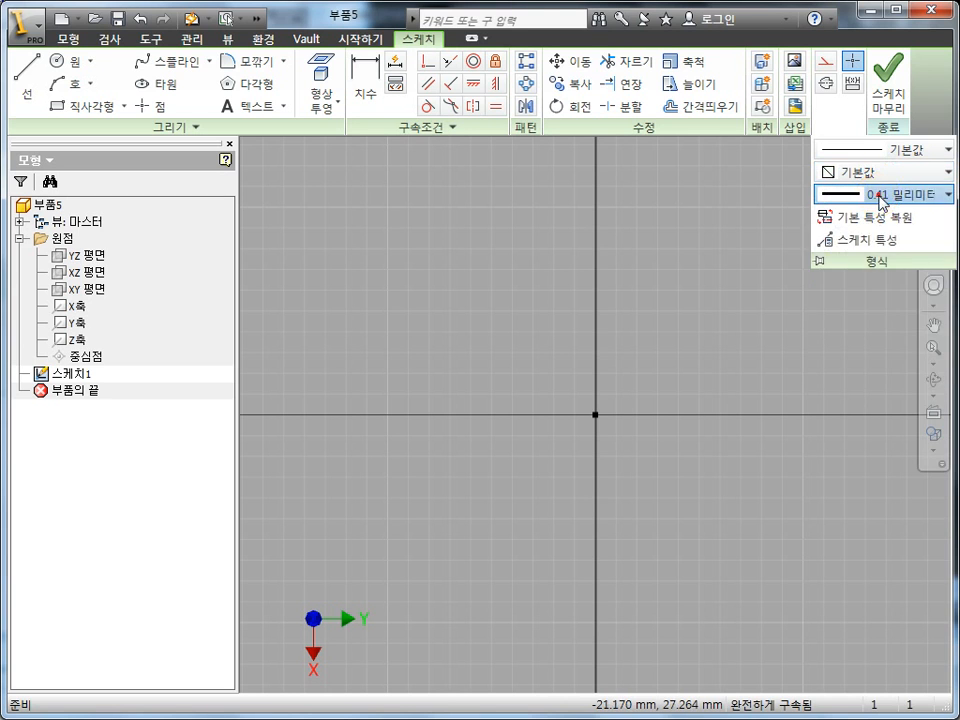
{"action": "left_click", "coordinate": [875, 194]}
{"action": "left_click", "coordinate": [866, 214]}
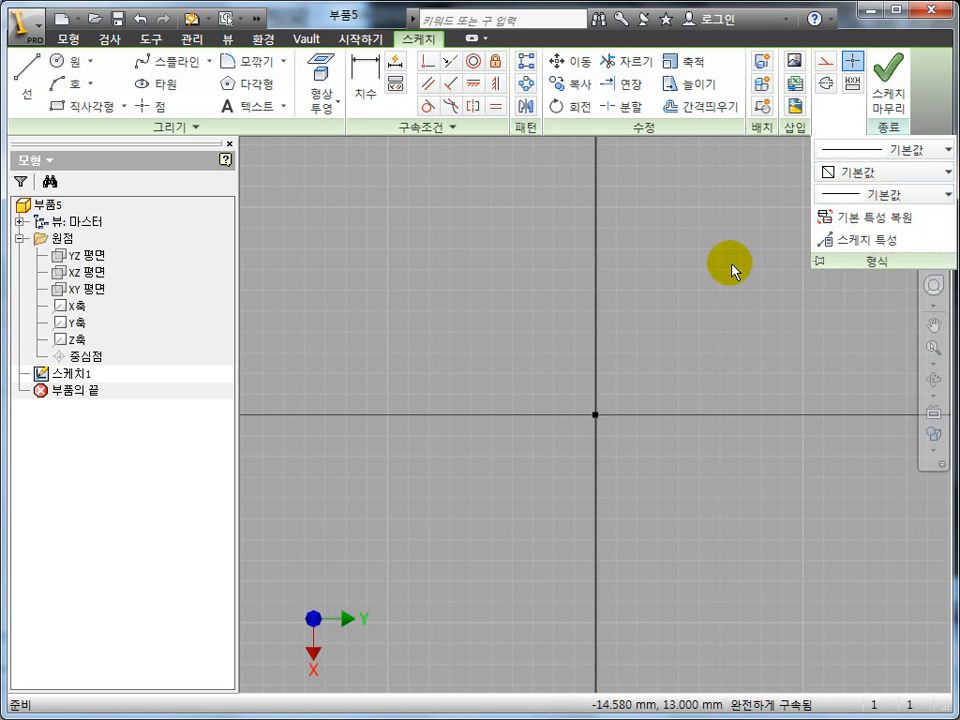
{"action": "left_click", "coordinate": [729, 266]}
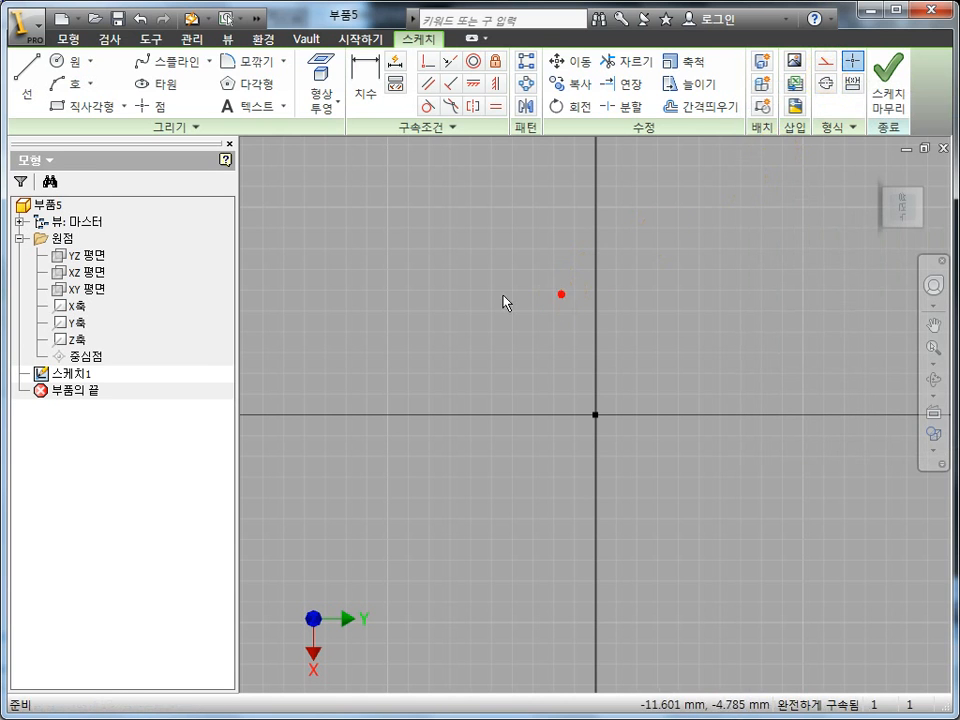
Step: Sketch a horizontal line above the origin, starting at about X -8.5 mm, Y -7.9 mm
{"action": "left_click", "coordinate": [20, 82]}
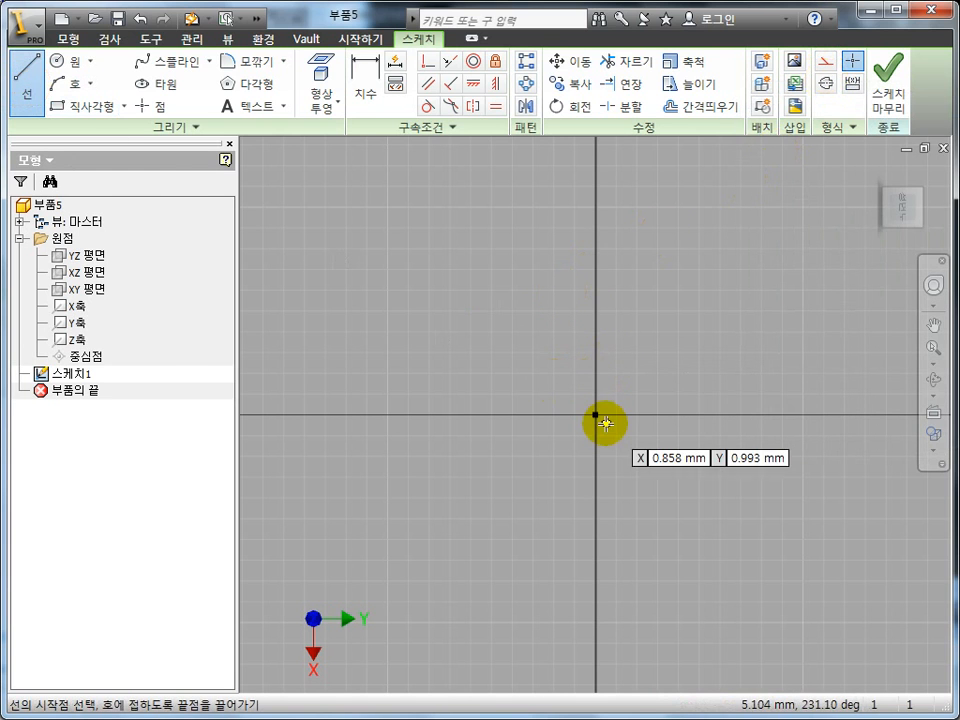
{"action": "left_click", "coordinate": [514, 326]}
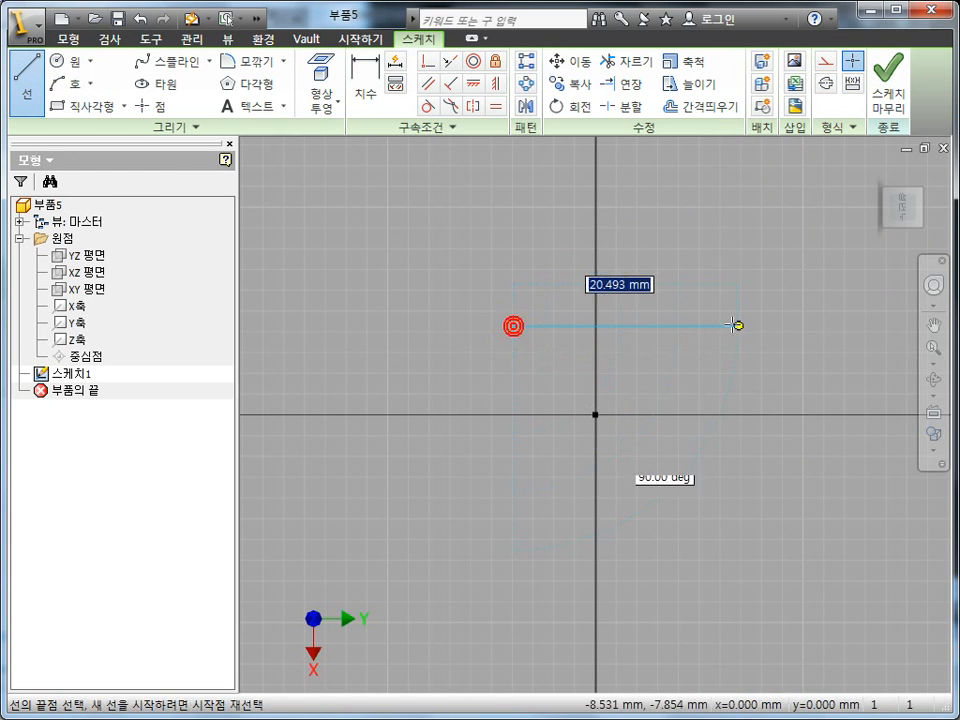
{"action": "left_click", "coordinate": [784, 326]}
{"action": "key", "text": "Escape"}
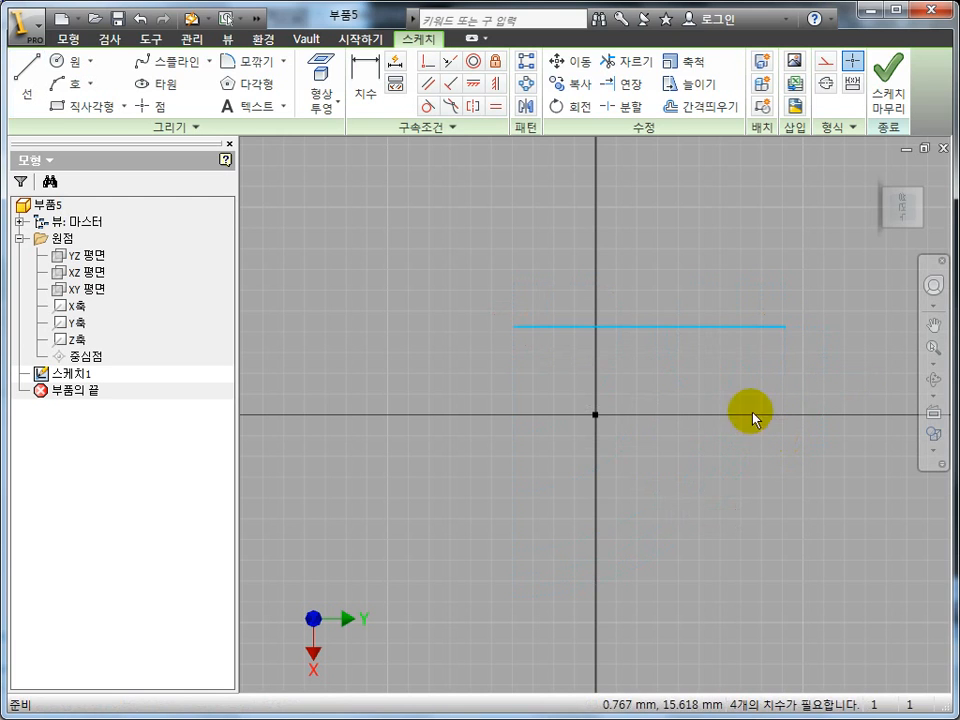
{"action": "left_click", "coordinate": [722, 328]}
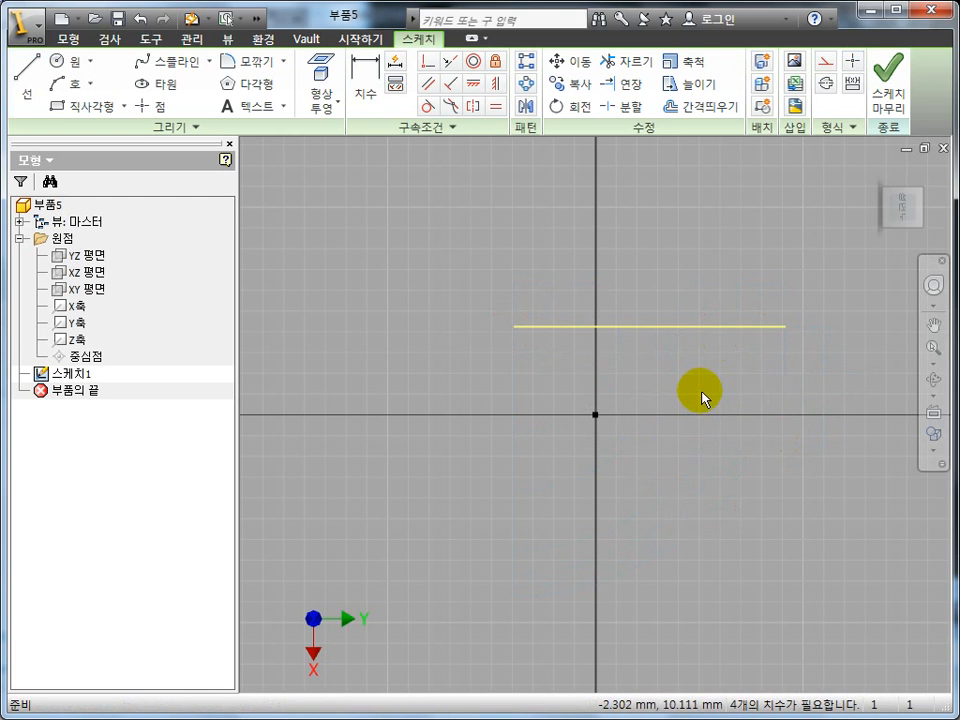
{"action": "left_click", "coordinate": [700, 392]}
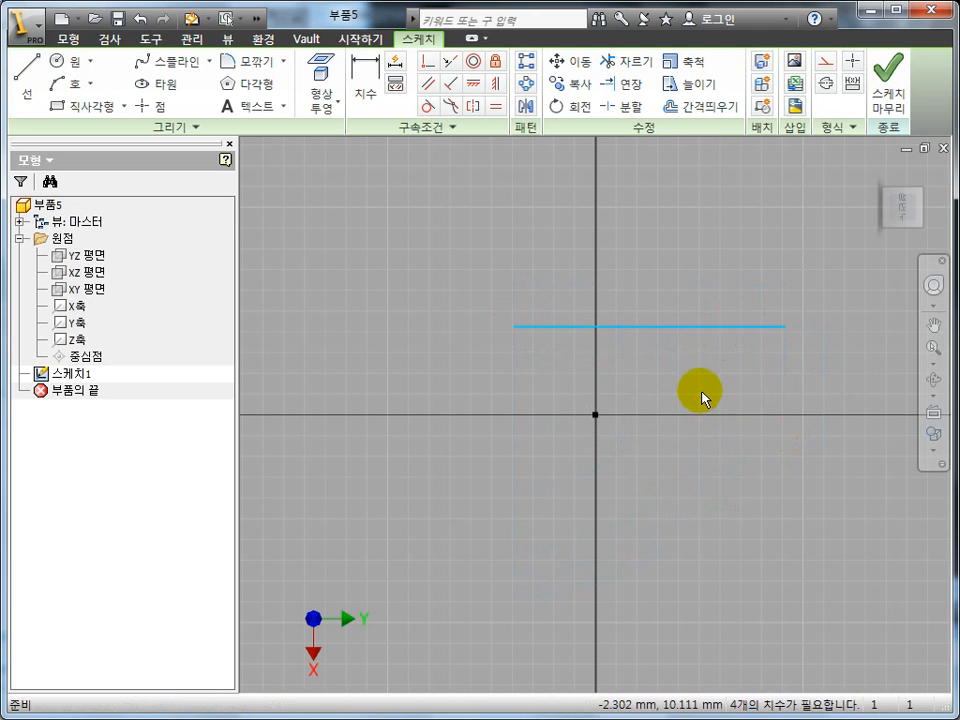
Step: Sketch two more horizontal lines below the existing one, starting at about X -4.7, Y -7.4 mm and X -0.7, Y -7.4 mm
{"action": "middle_click_drag", "start_coordinate": [743, 279], "coordinate": [702, 273]}
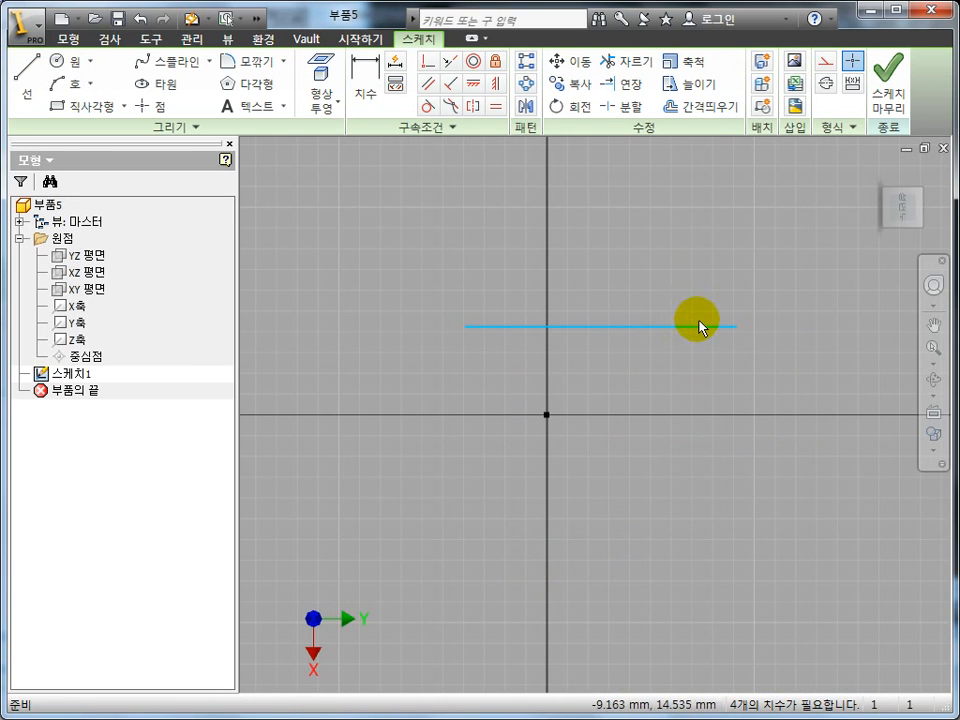
{"action": "key", "text": "l"}
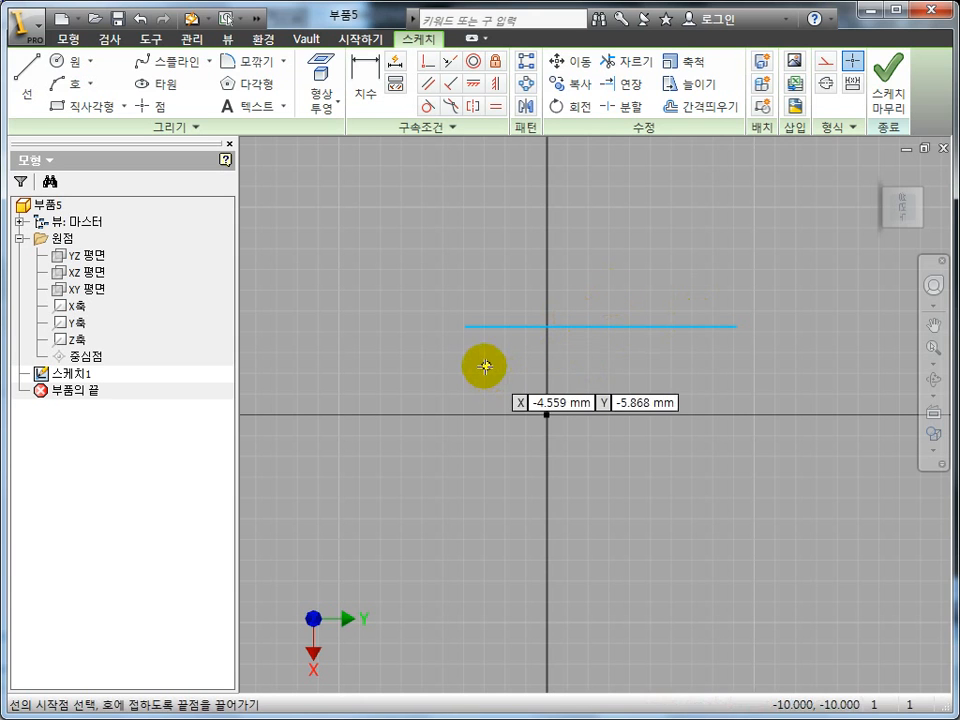
{"action": "left_click", "coordinate": [469, 365]}
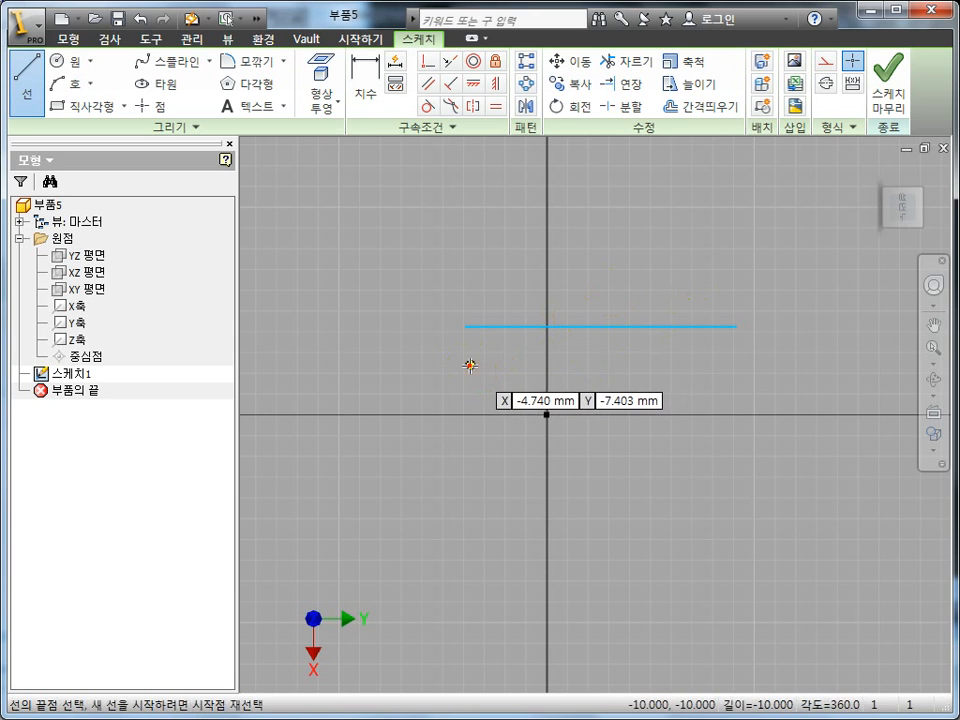
{"action": "left_click", "coordinate": [733, 367]}
{"action": "key", "text": "Escape"}
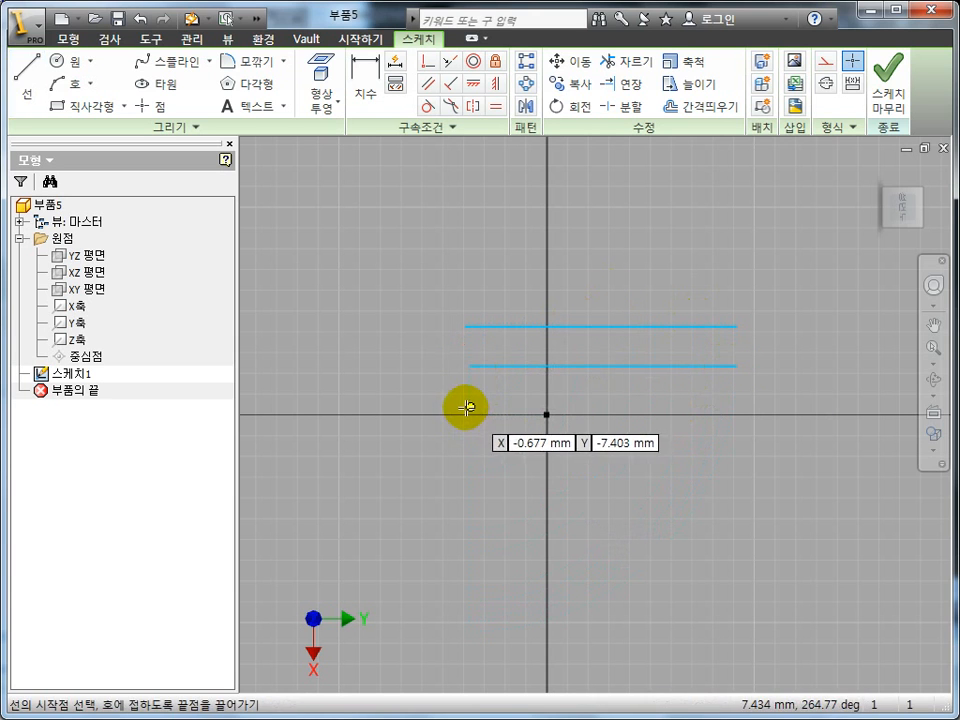
{"action": "left_click", "coordinate": [467, 407]}
{"action": "left_click", "coordinate": [734, 405]}
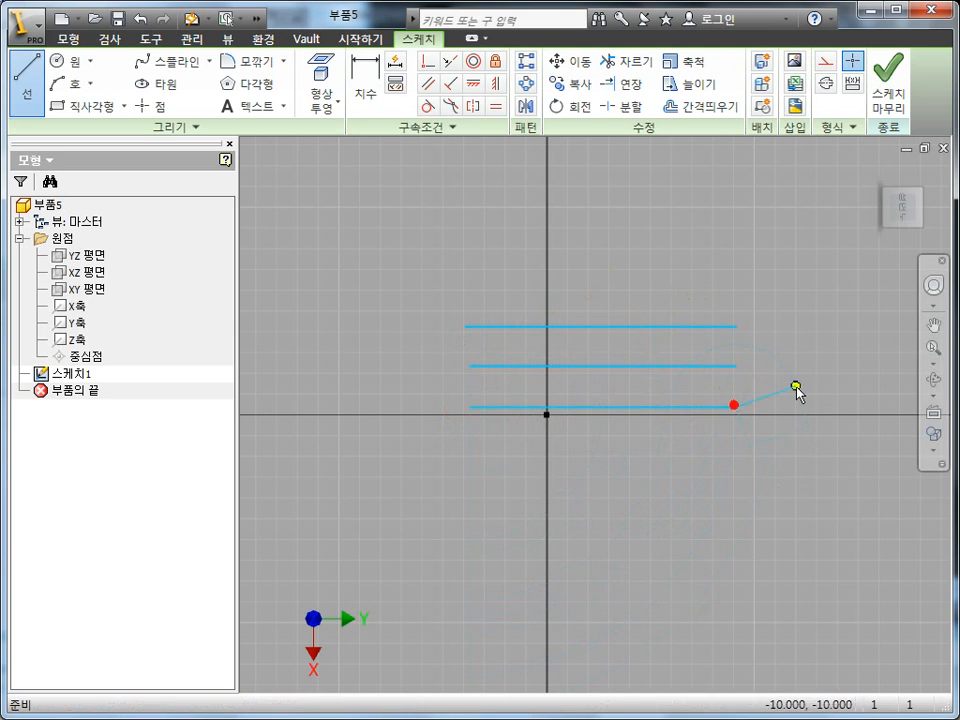
{"action": "key", "text": "Escape"}
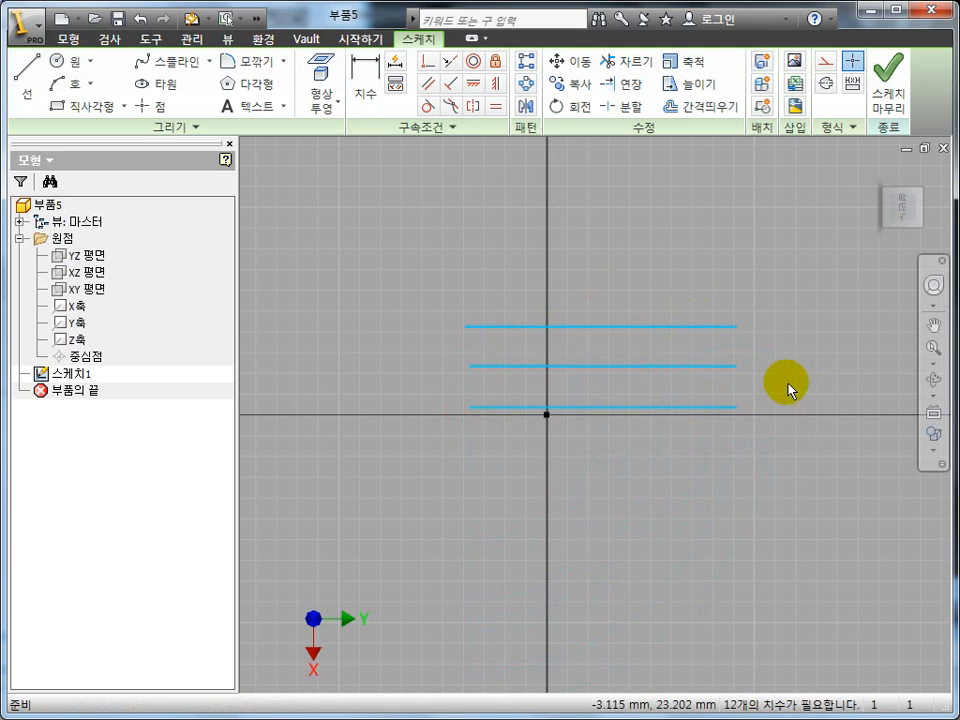
Step: Convert the middle horizontal line to a construction line and the lowest horizontal line to a centerline
{"action": "left_click", "coordinate": [691, 368]}
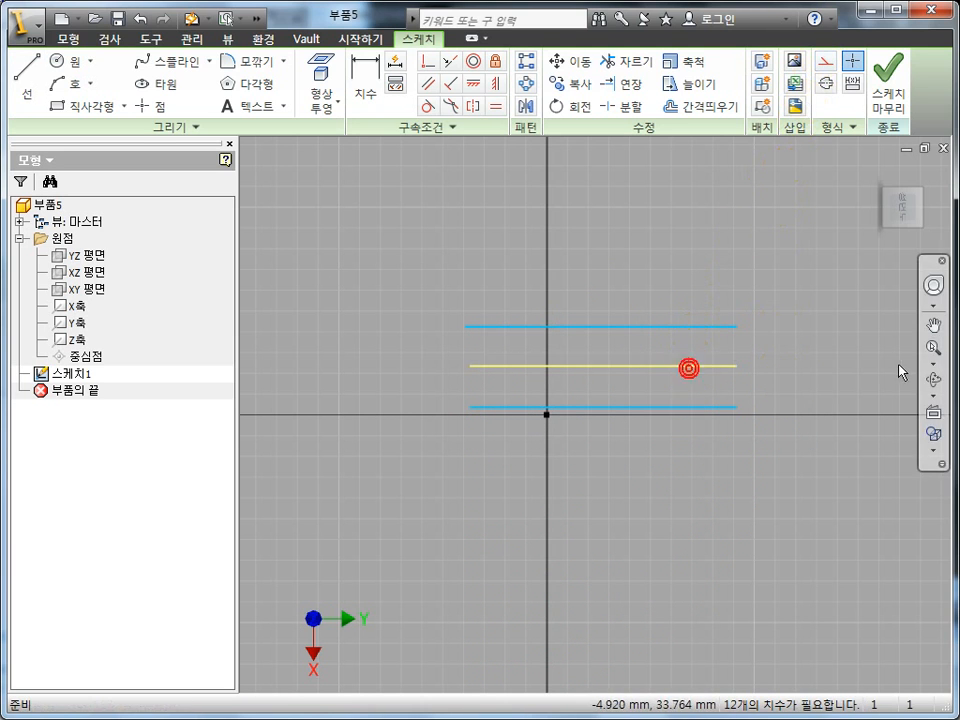
{"action": "left_click", "coordinate": [826, 68]}
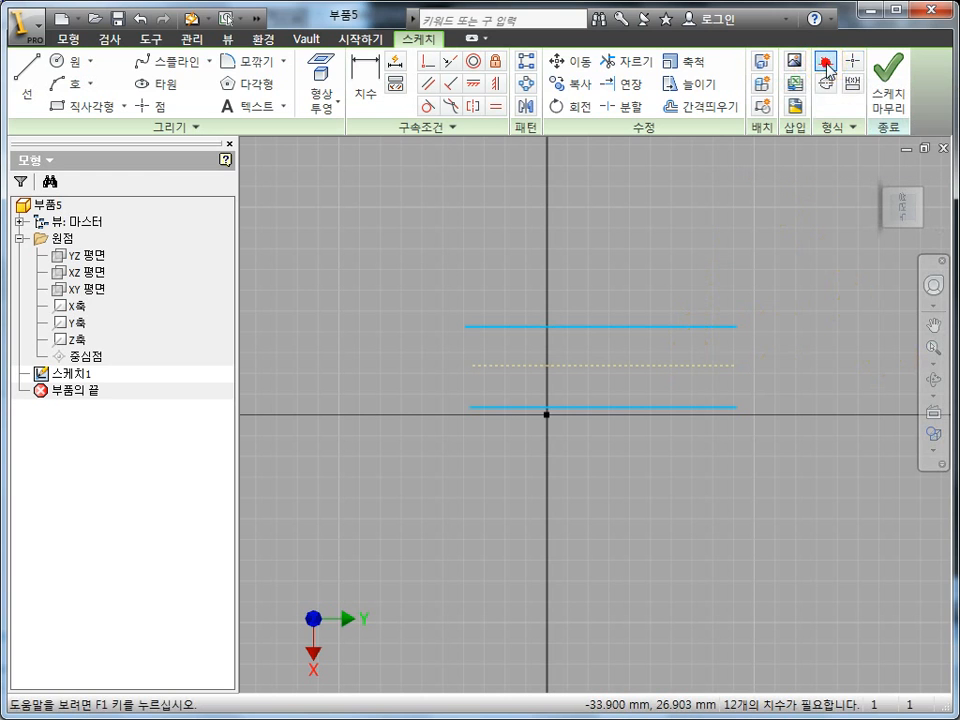
{"action": "left_click", "coordinate": [746, 385]}
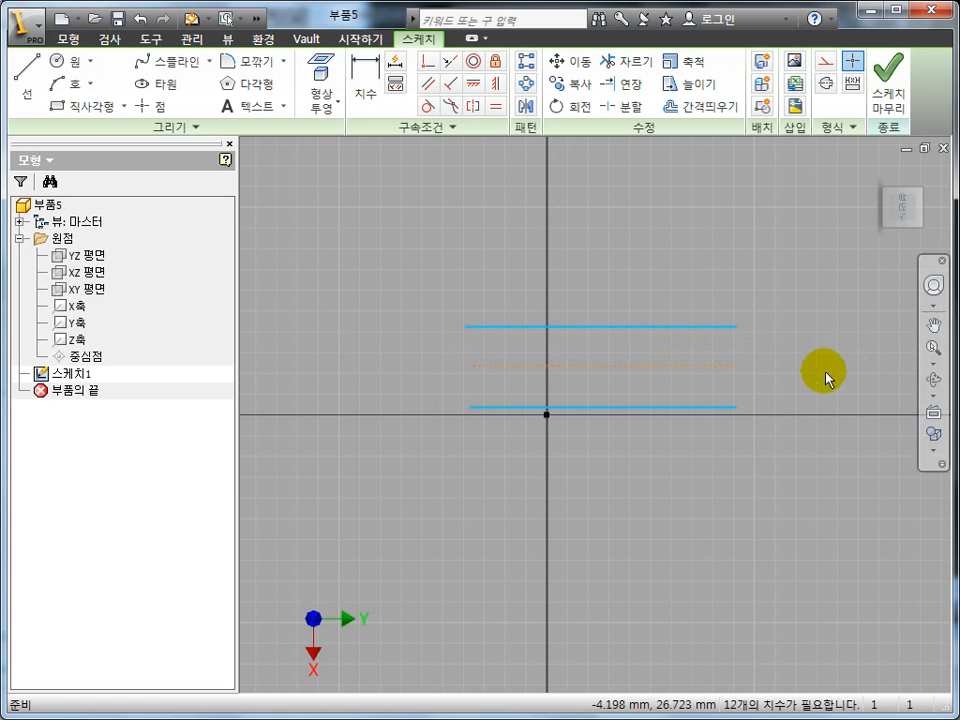
{"action": "left_click", "coordinate": [728, 408]}
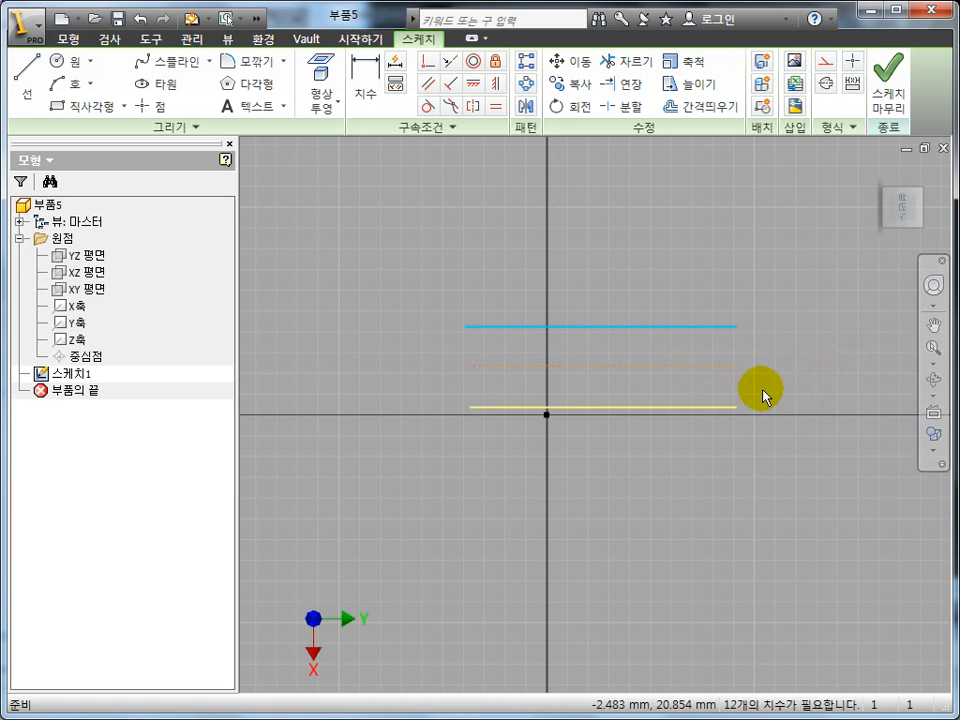
{"action": "left_click", "coordinate": [826, 87]}
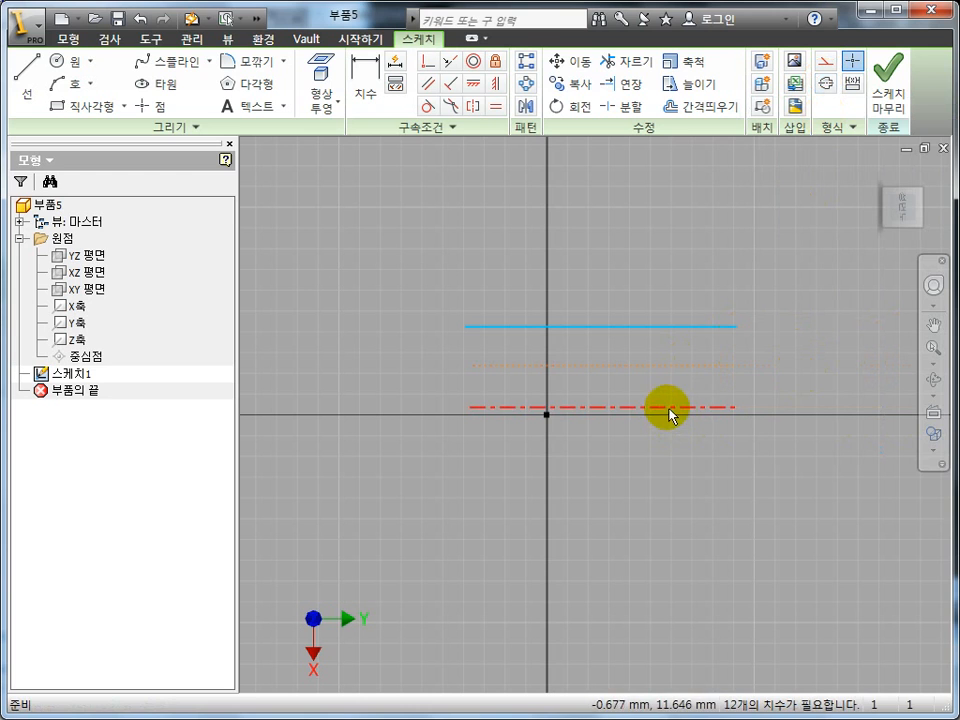
Step: Apply the Fix constraint to all three horizontal lines together
{"action": "mouse_move", "coordinate": [741, 467]}
{"action": "left_mouse_down"}
{"action": "mouse_move", "coordinate": [692, 292]}
{"action": "mouse_move", "coordinate": [722, 292]}
{"action": "left_mouse_up"}
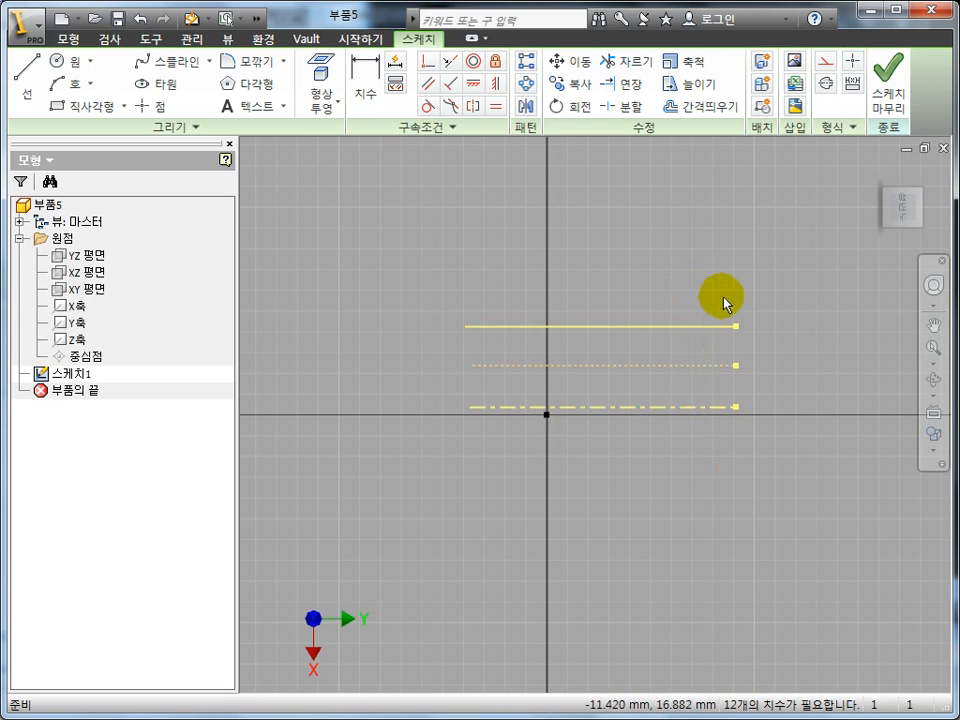
{"action": "left_click", "coordinate": [495, 61]}
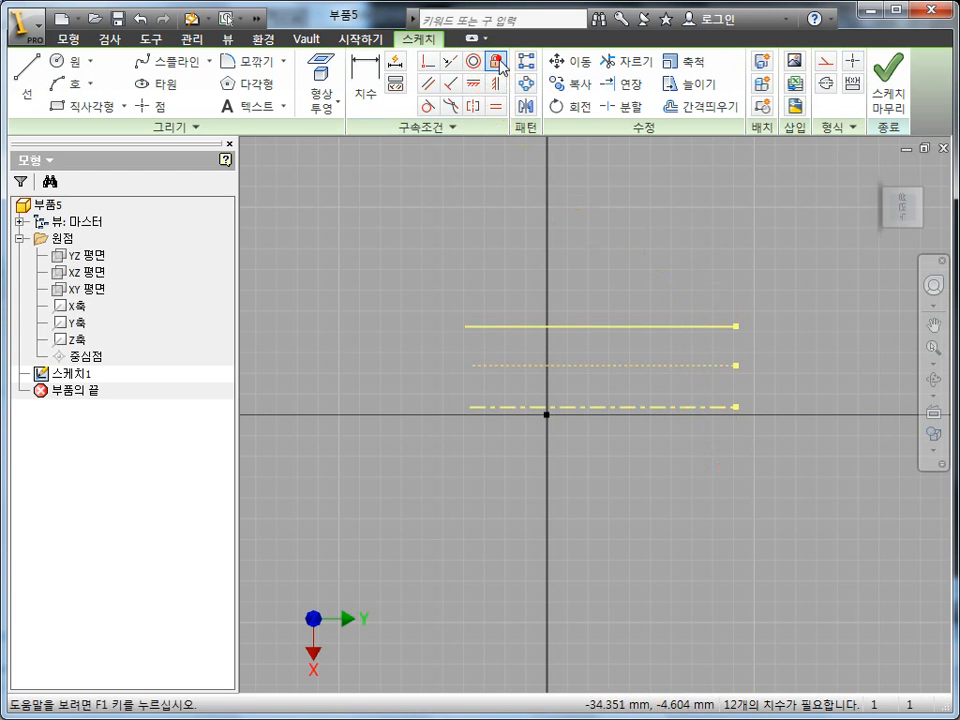
{"action": "left_click", "coordinate": [720, 327]}
{"action": "left_click", "coordinate": [686, 365]}
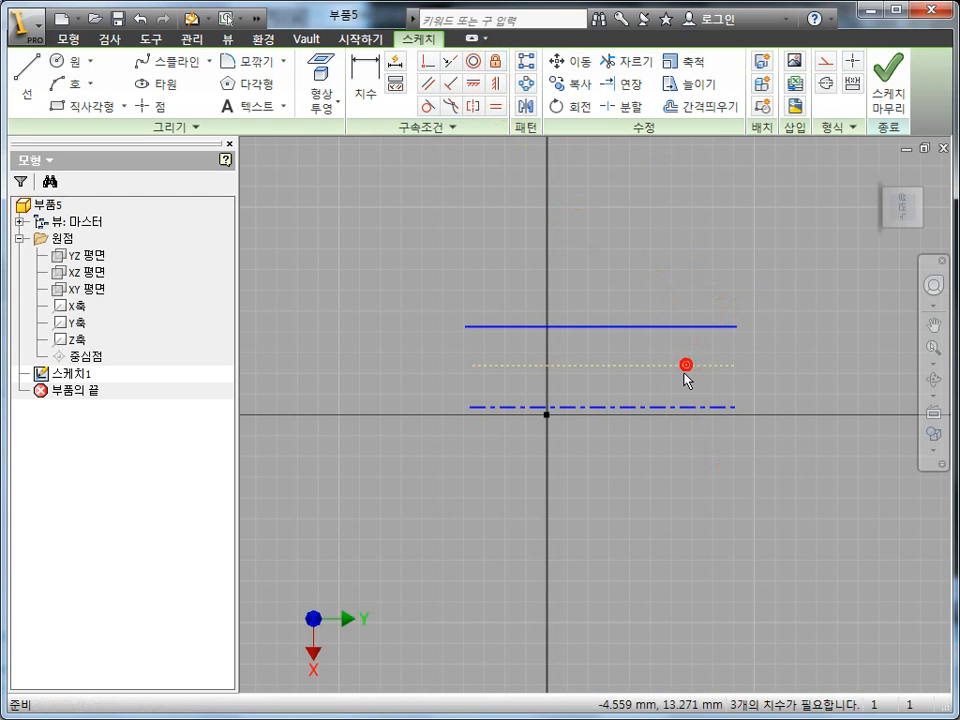
{"action": "left_click", "coordinate": [681, 408]}
{"action": "left_click", "coordinate": [769, 410]}
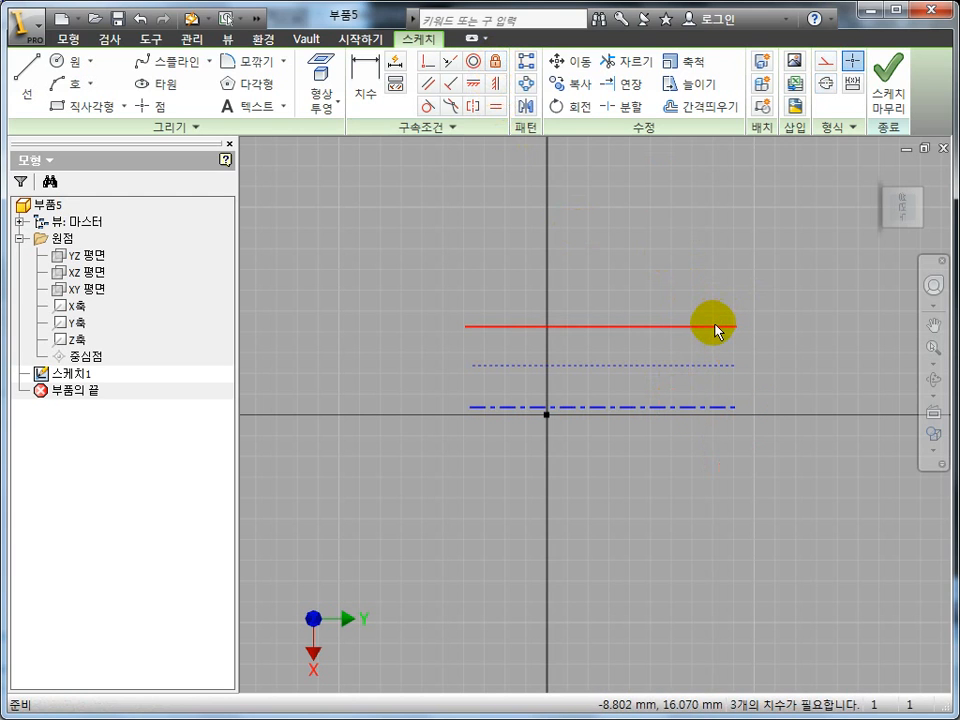
{"action": "left_click", "coordinate": [717, 327]}
{"action": "left_click", "coordinate": [702, 366]}
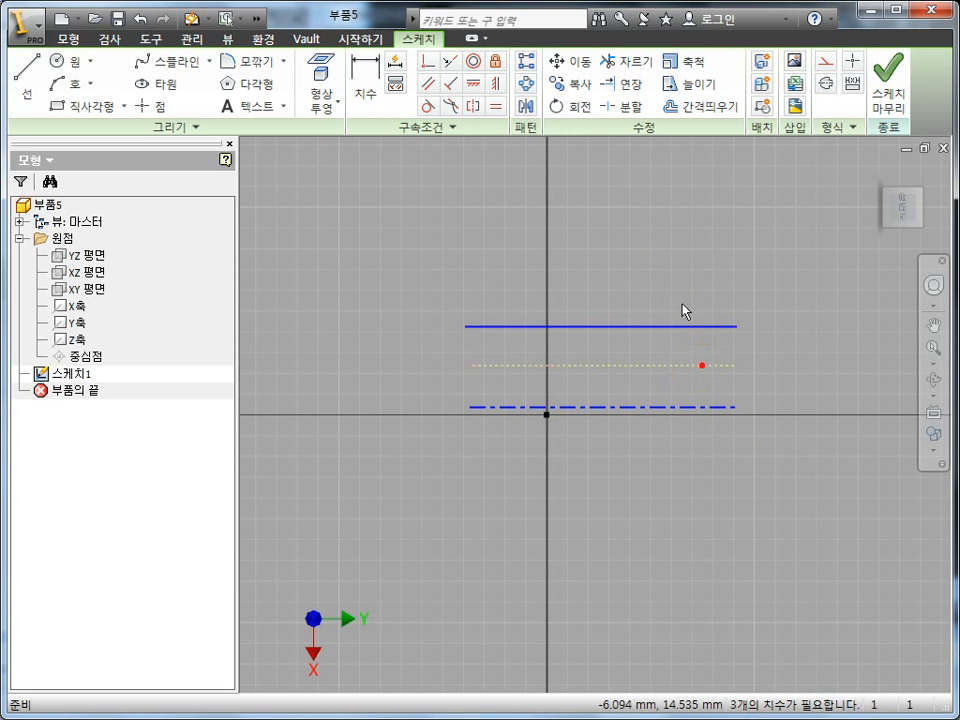
Step: Sketch a two-point rectangle above the three horizontal lines, to the right of the vertical axis
{"action": "left_click", "coordinate": [70, 106]}
{"action": "left_click", "coordinate": [591, 291]}
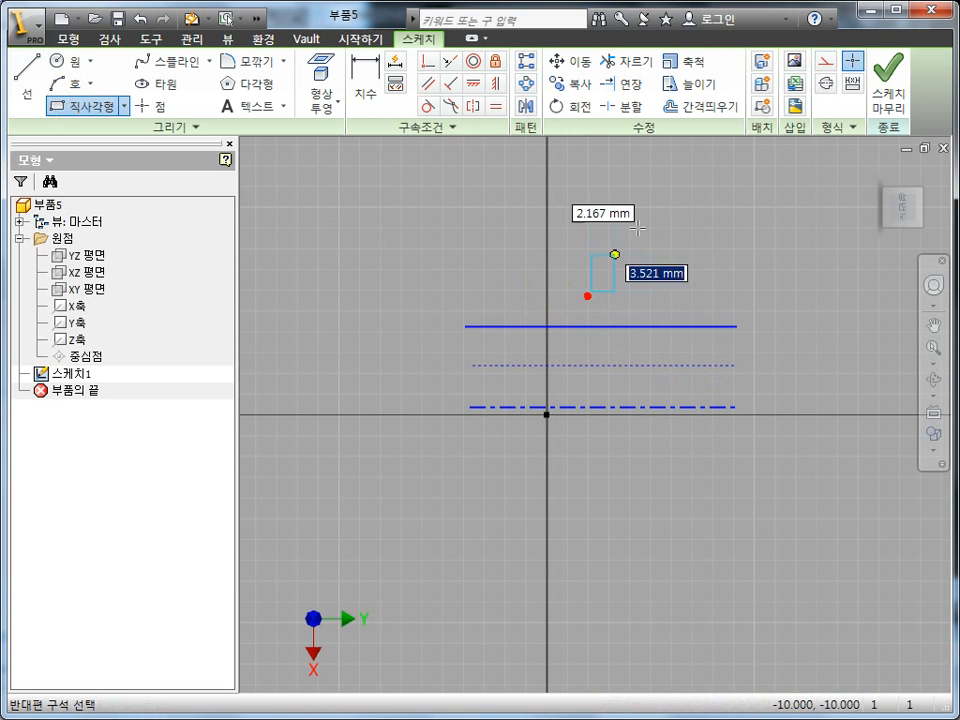
{"action": "left_click", "coordinate": [751, 169]}
{"action": "middle_click_drag", "start_coordinate": [752, 253], "coordinate": [716, 332]}
{"action": "key", "text": "Escape"}
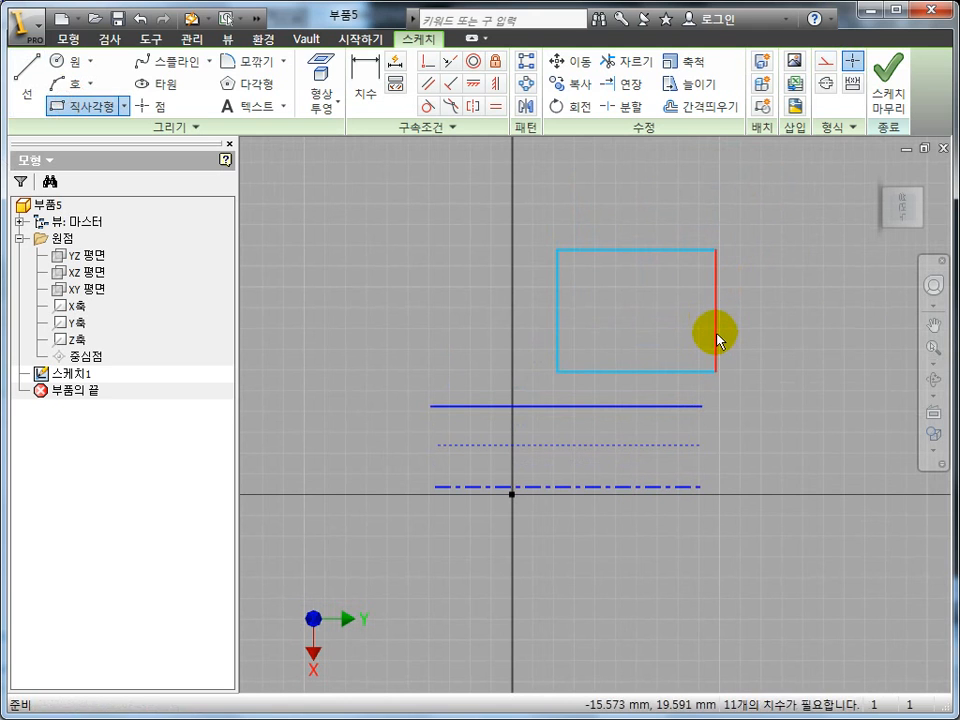
Step: Draw a diagonal line from the rectangle's lower-right corner to its upper-left corner
{"action": "key", "text": "l"}
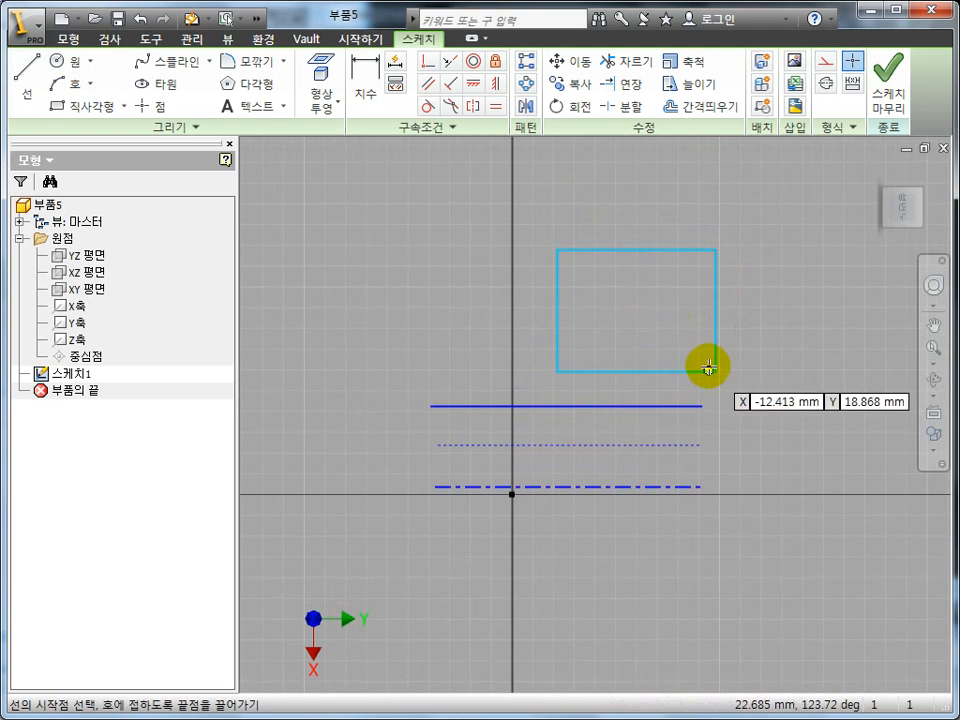
{"action": "left_click", "coordinate": [715, 371]}
{"action": "left_click", "coordinate": [557, 249]}
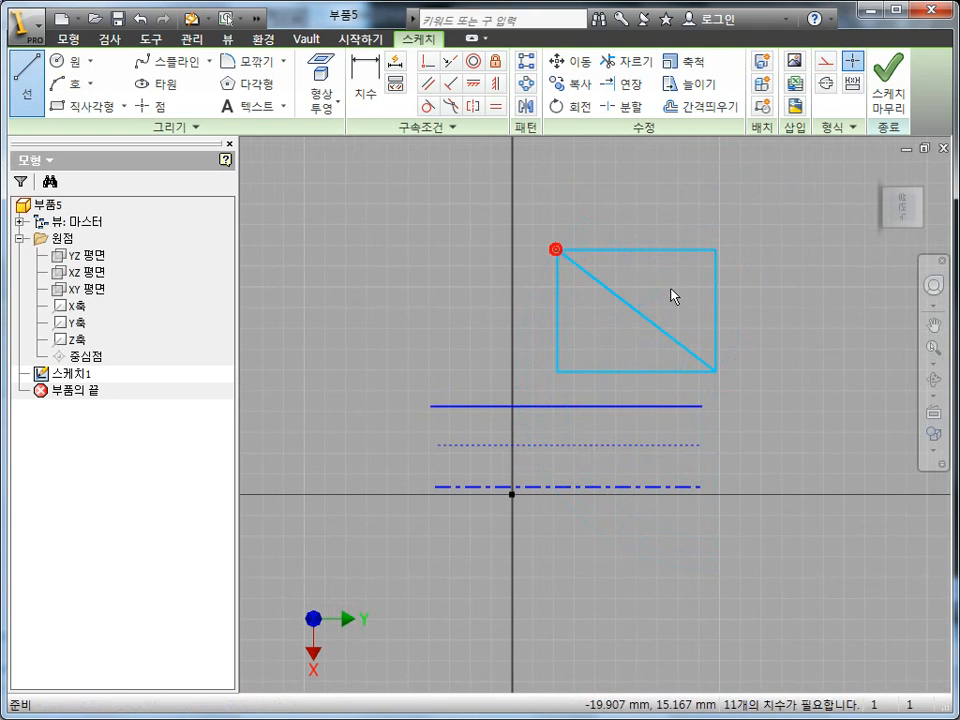
Step: Examine which profile regions Extrude offers inside the rectangle with the solid diagonal, without creating a feature
{"action": "key", "text": "e"}
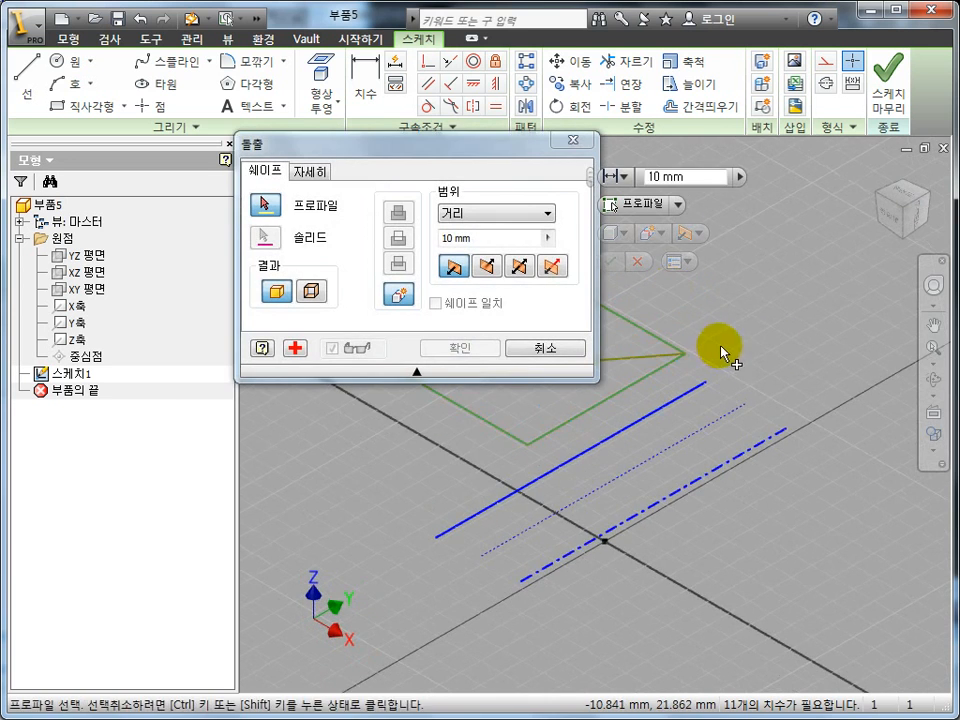
{"action": "middle_click_drag", "start_coordinate": [731, 358], "coordinate": [883, 349]}
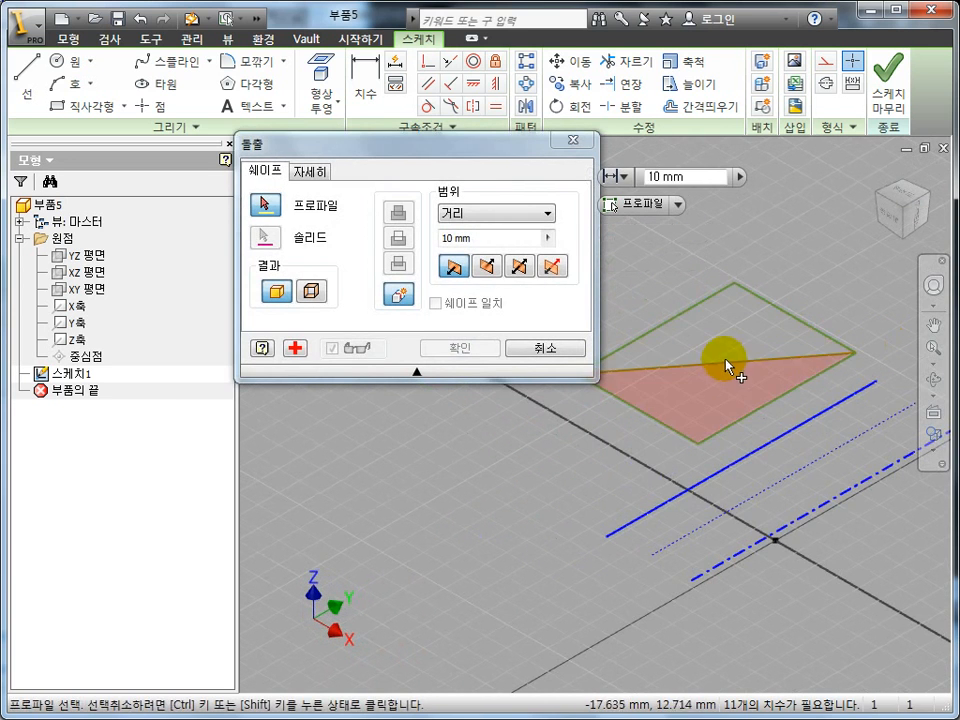
{"action": "key", "text": "Escape"}
{"action": "middle_click_drag", "start_coordinate": [745, 385], "coordinate": [624, 377]}
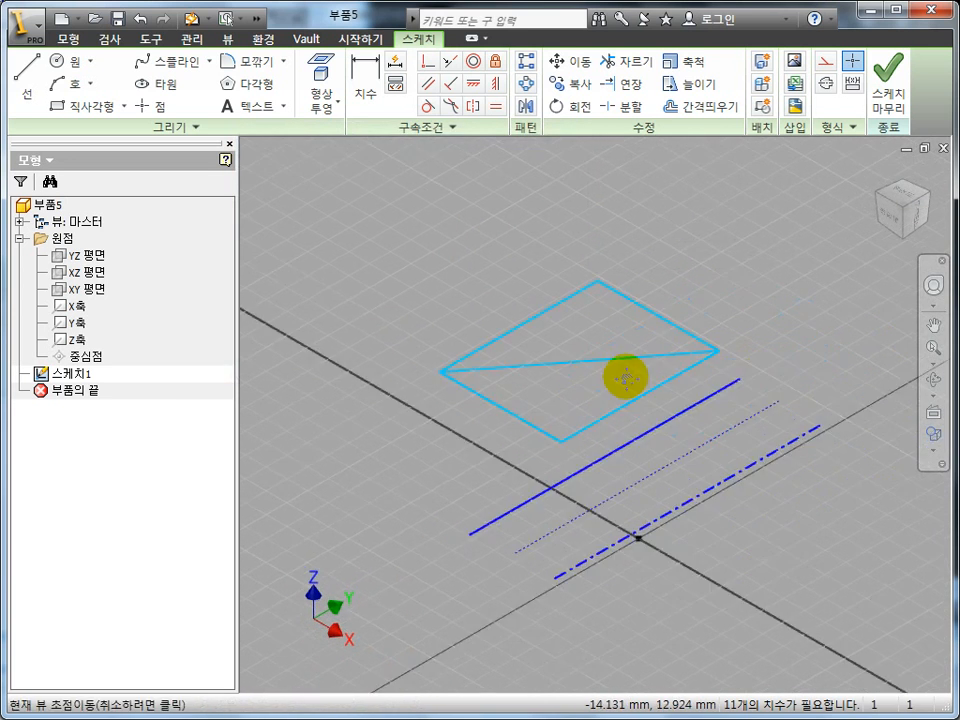
{"action": "key", "text": "e"}
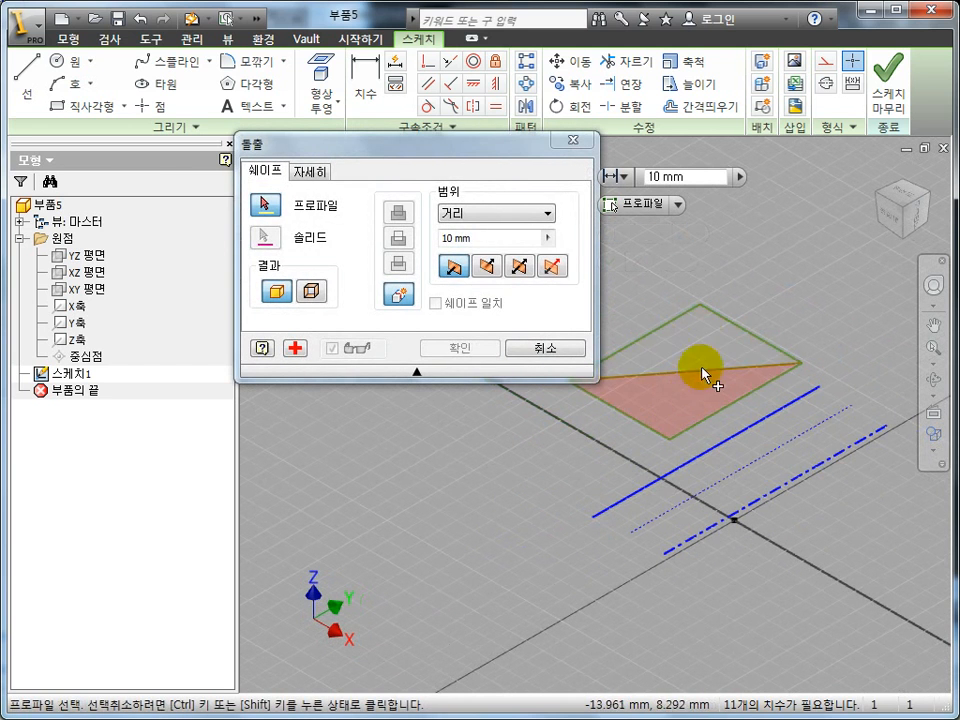
{"action": "key", "text": "Escape"}
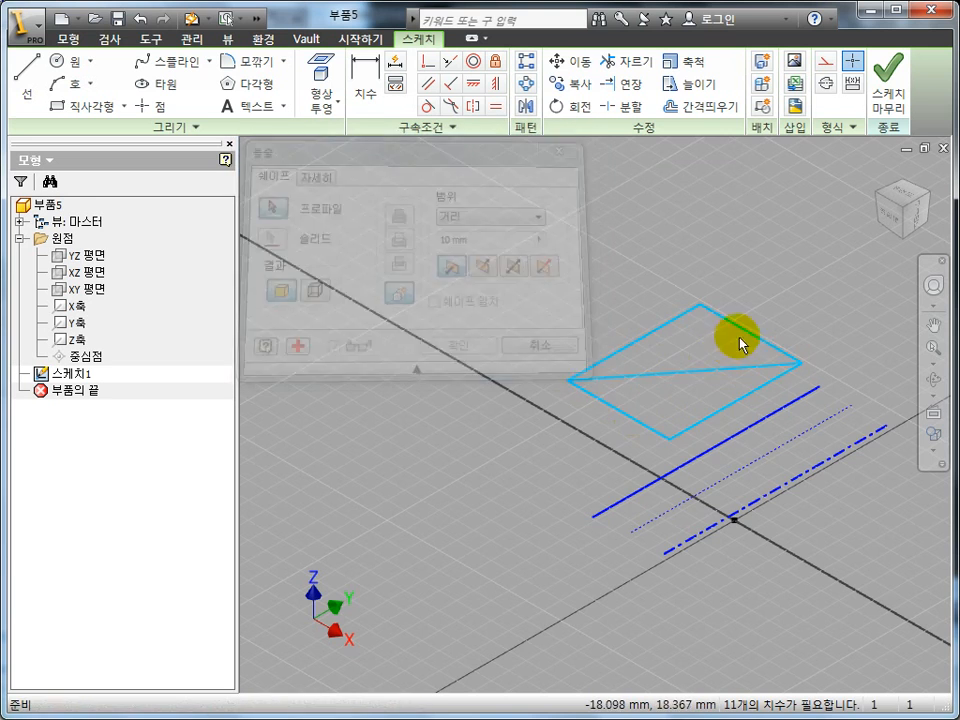
Step: Convert the rectangle's diagonal to a construction line
{"action": "middle_click_drag", "start_coordinate": [743, 343], "coordinate": [707, 274]}
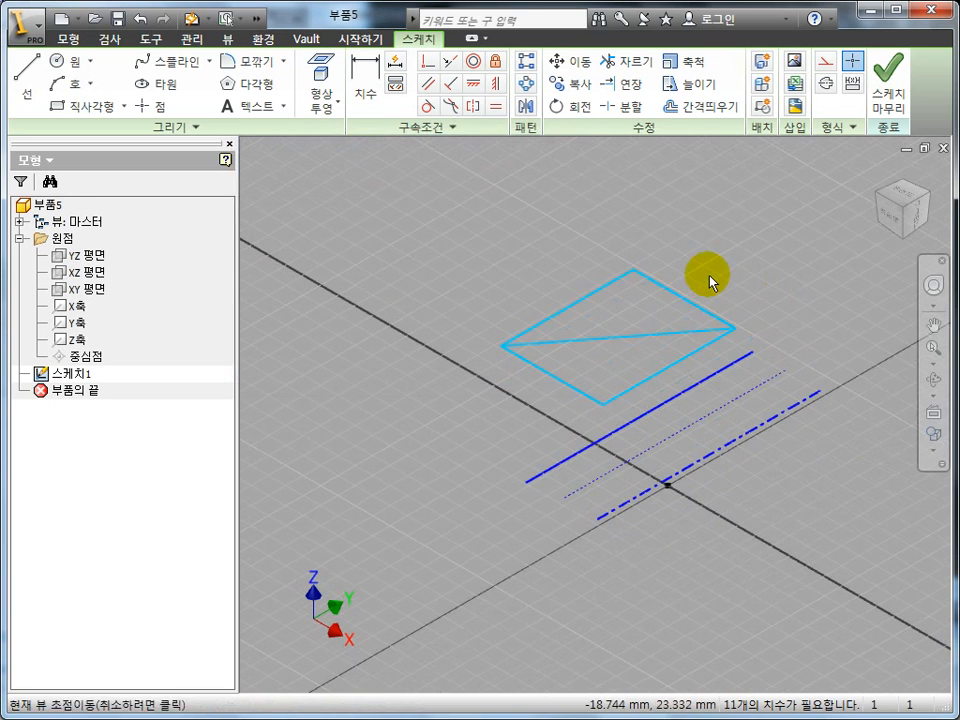
{"action": "left_click", "coordinate": [683, 331]}
{"action": "left_click", "coordinate": [828, 64]}
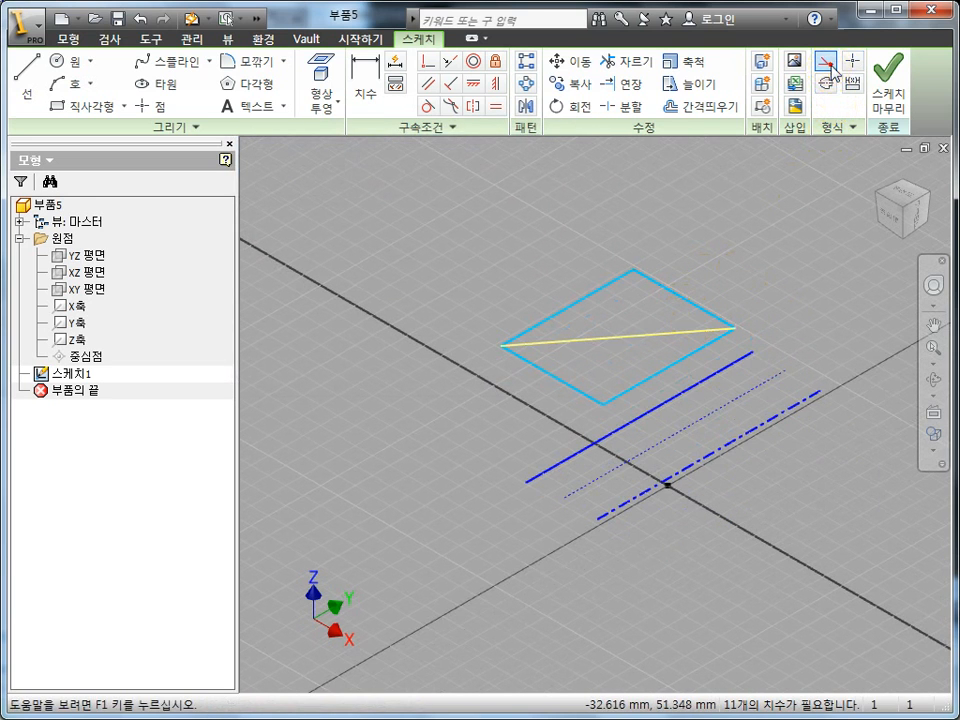
{"action": "left_click", "coordinate": [806, 256]}
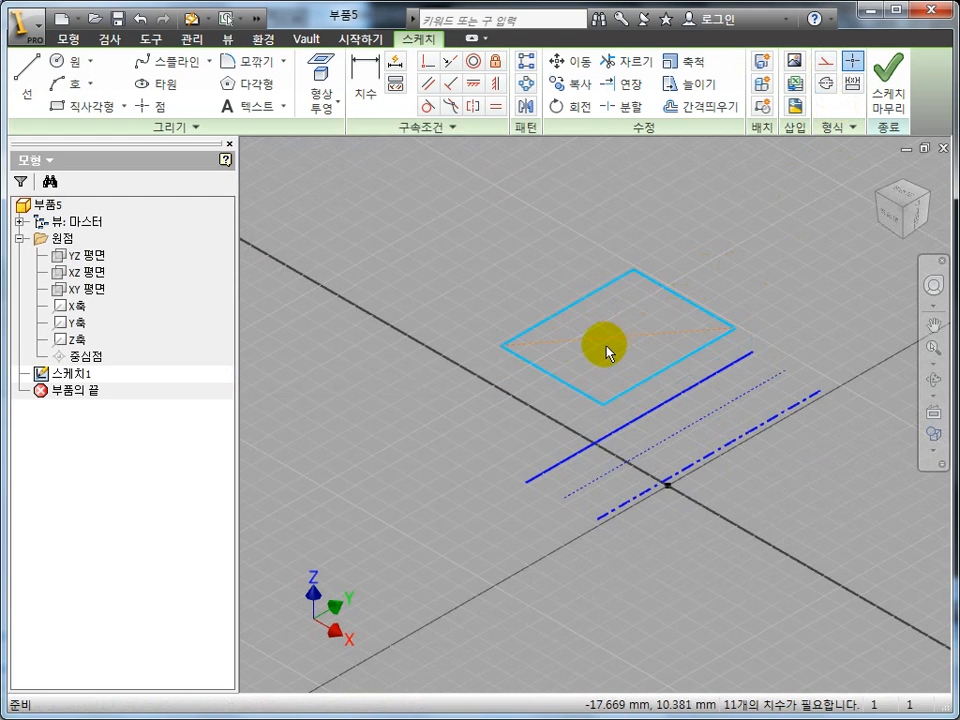
Step: Examine which profile region Extrude offers inside the rectangle with the construction diagonal, without creating a feature
{"action": "middle_click_drag", "start_coordinate": [674, 288], "coordinate": [664, 279]}
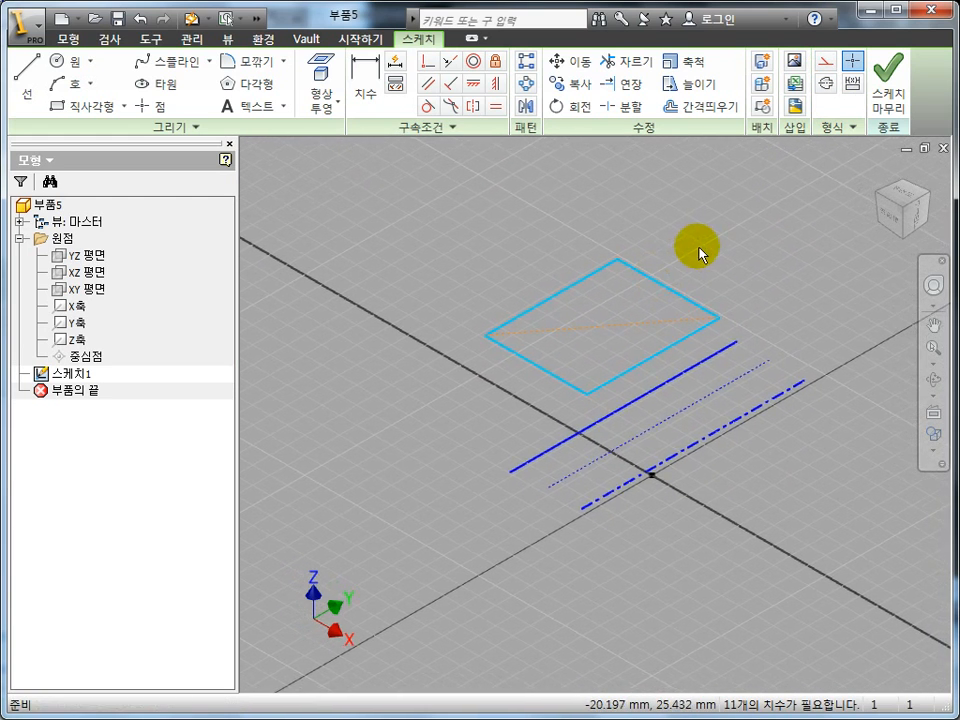
{"action": "key", "text": "e"}
{"action": "left_click_drag", "start_coordinate": [496, 160], "coordinate": [341, 157]}
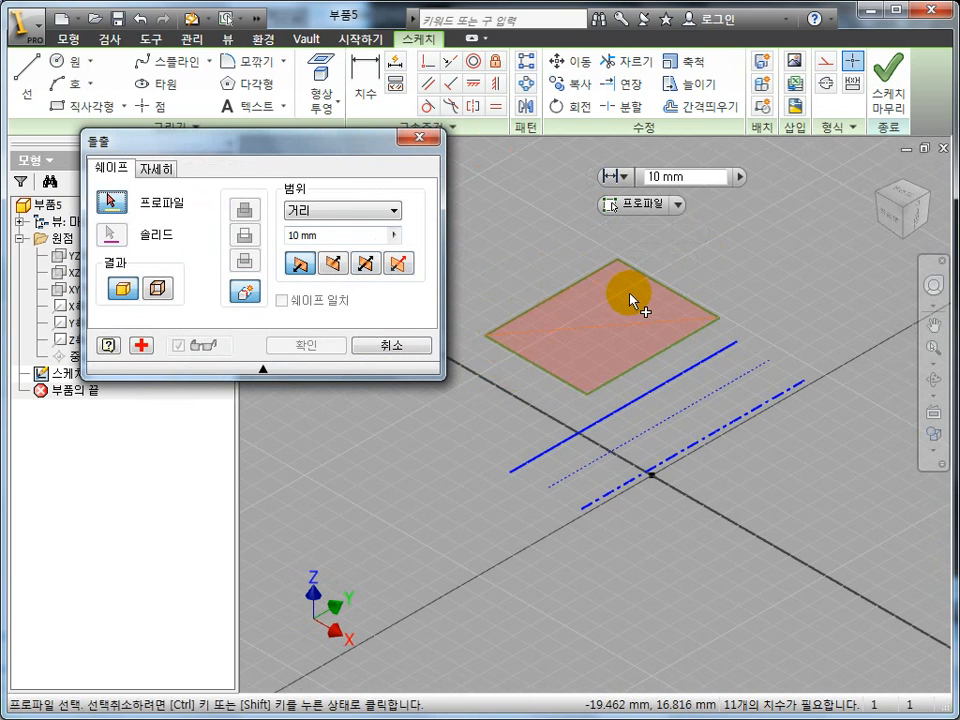
{"action": "key", "text": "Escape"}
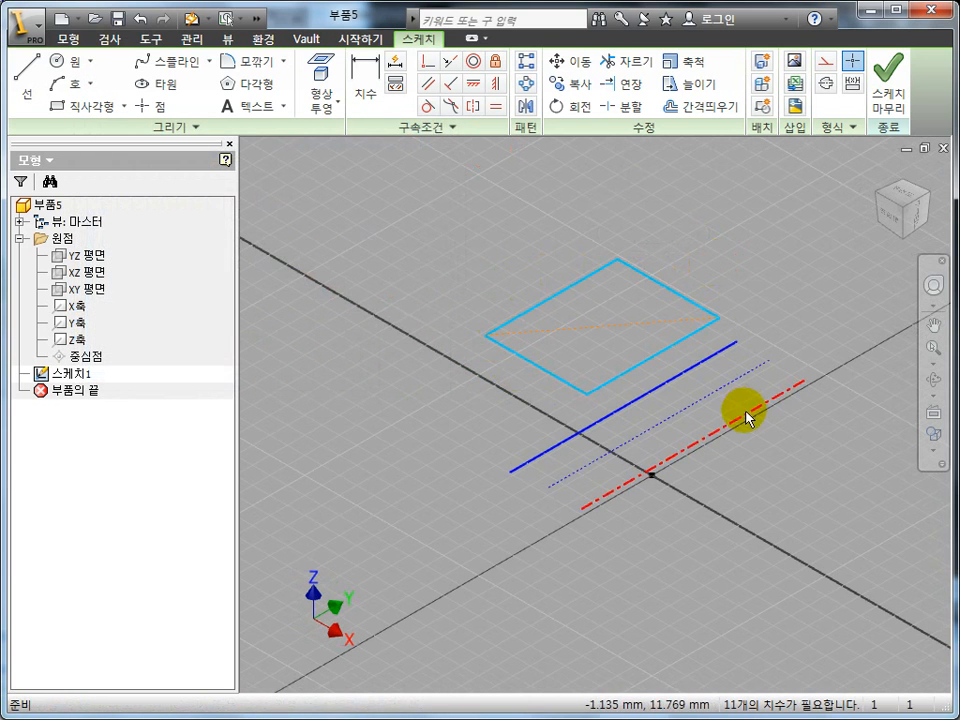
Step: Convert the rectangle's edge nearest the solid horizontal line to a centerline
{"action": "middle_click_drag", "start_coordinate": [692, 336], "coordinate": [672, 355]}
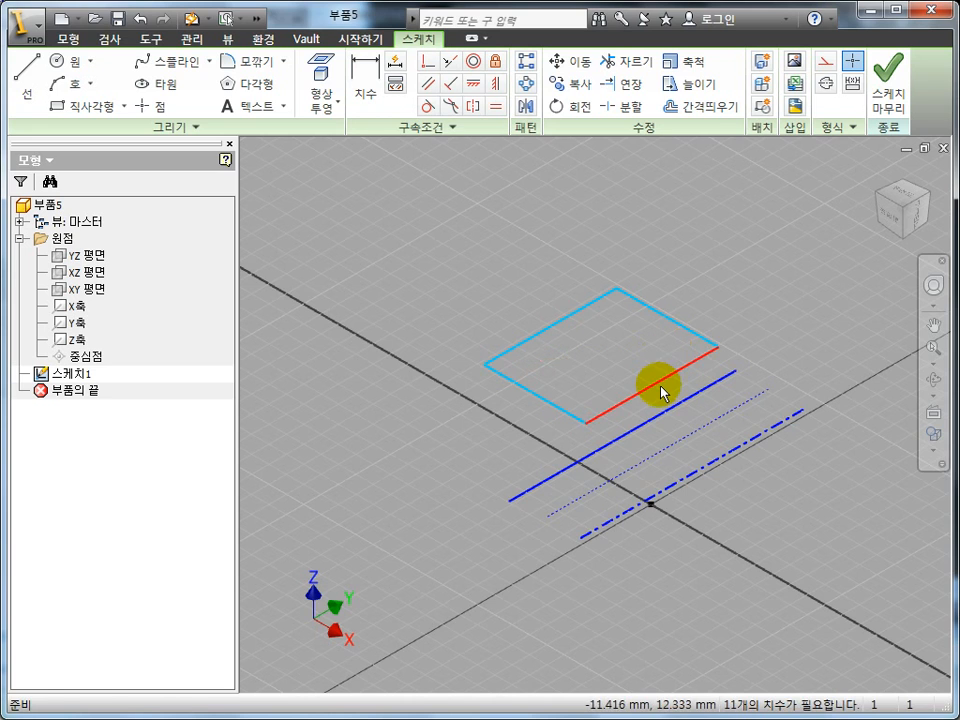
{"action": "left_click", "coordinate": [660, 393]}
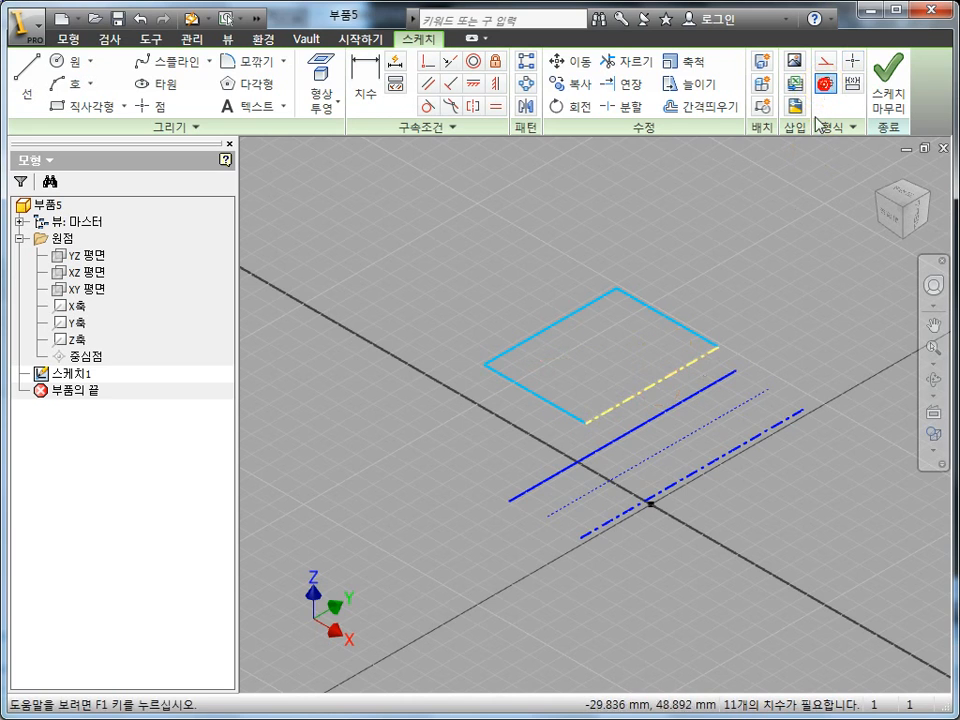
{"action": "left_click", "coordinate": [777, 285]}
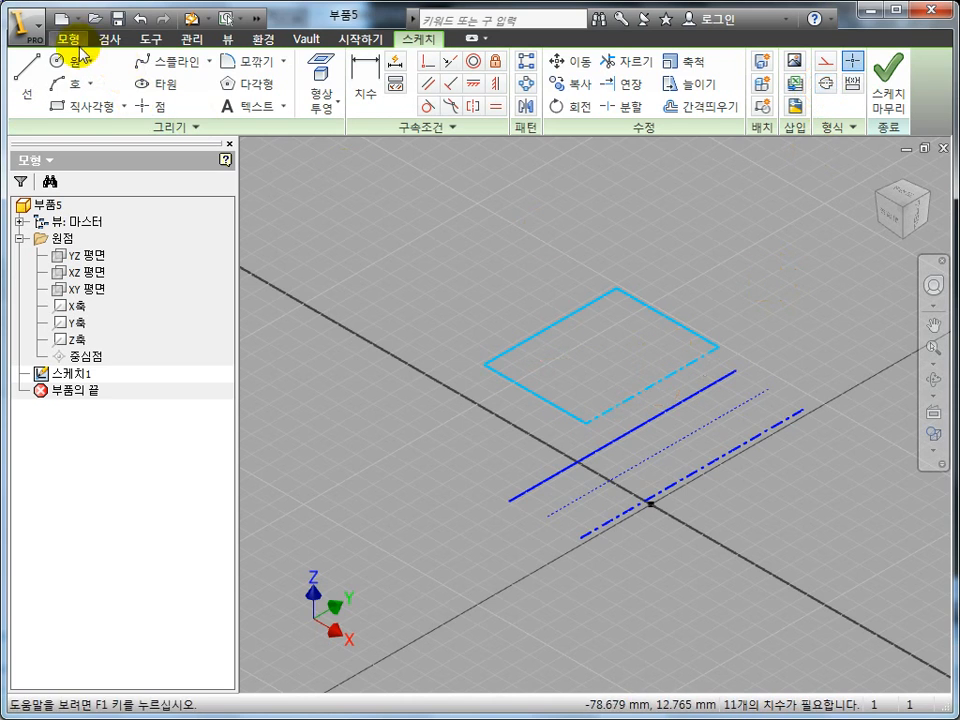
Step: Preview revolving the rectangle's profile about its centerline edge, without creating the feature
{"action": "left_click", "coordinate": [66, 37]}
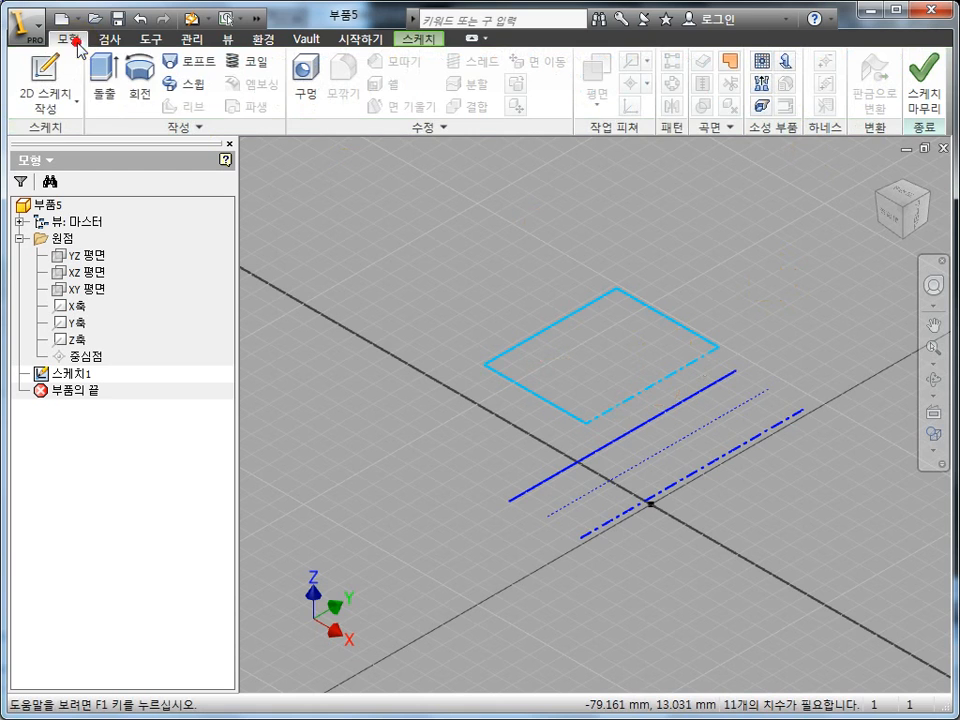
{"action": "left_click", "coordinate": [137, 102]}
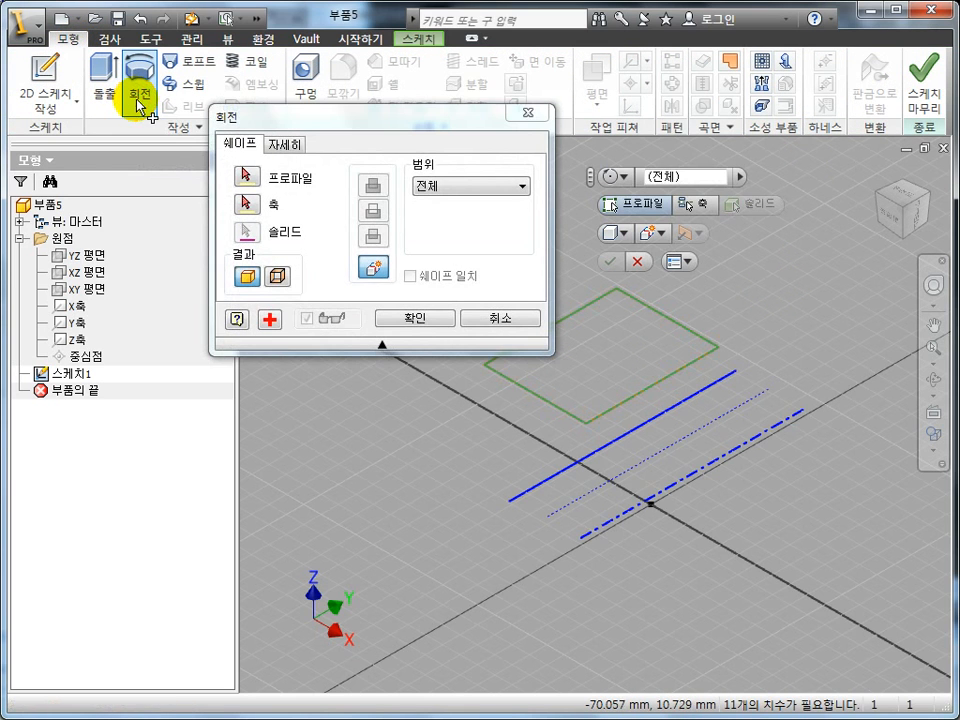
{"action": "left_click", "coordinate": [243, 177]}
{"action": "left_click", "coordinate": [683, 378]}
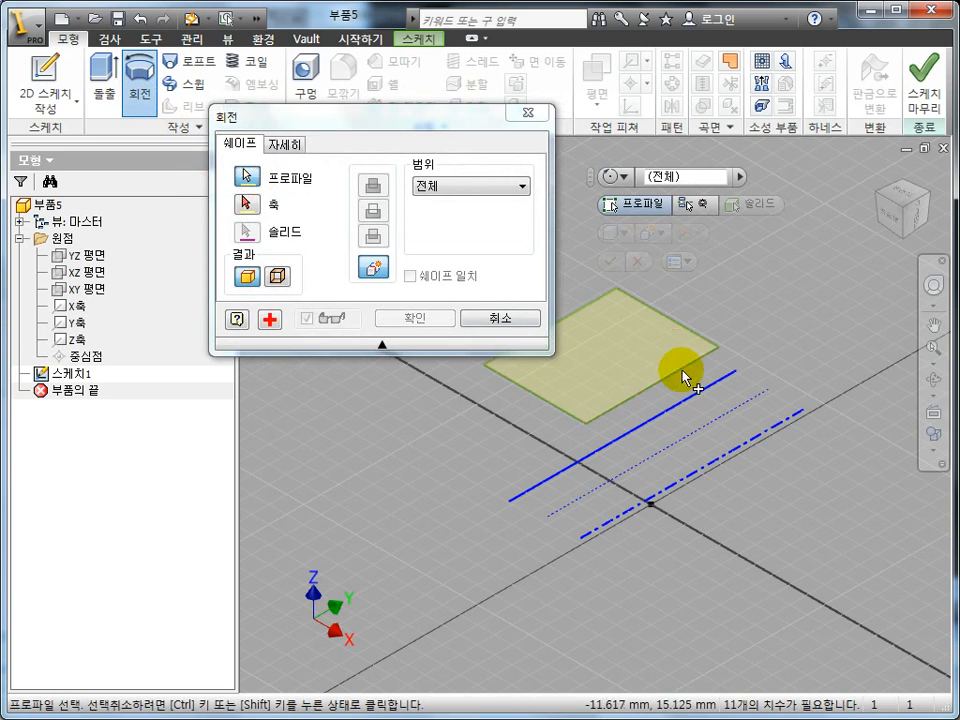
{"action": "left_click", "coordinate": [245, 204]}
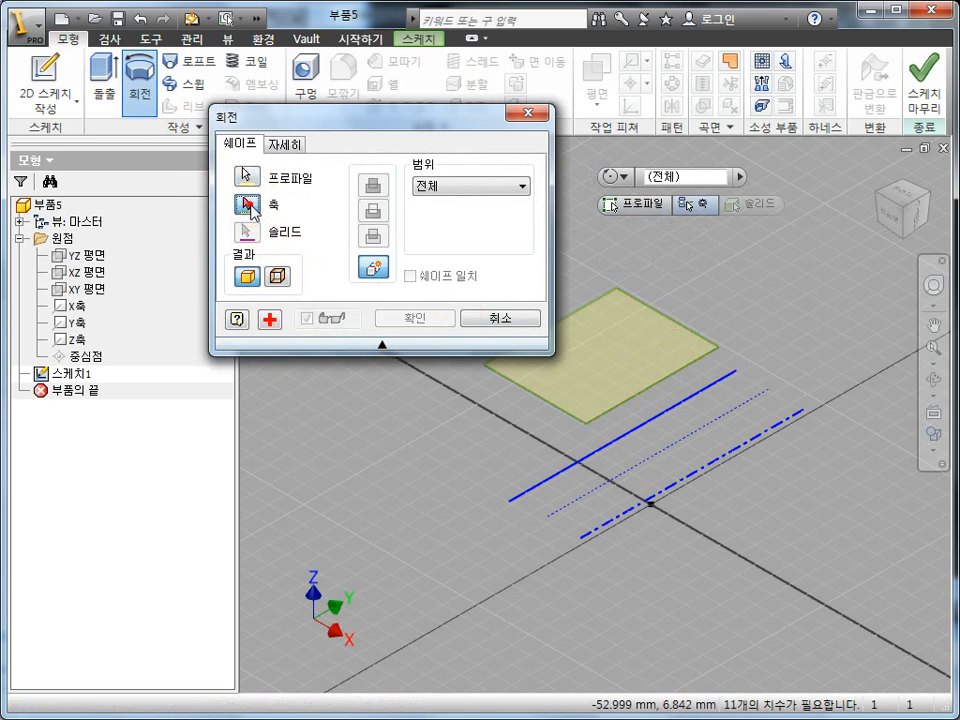
{"action": "left_click", "coordinate": [690, 368]}
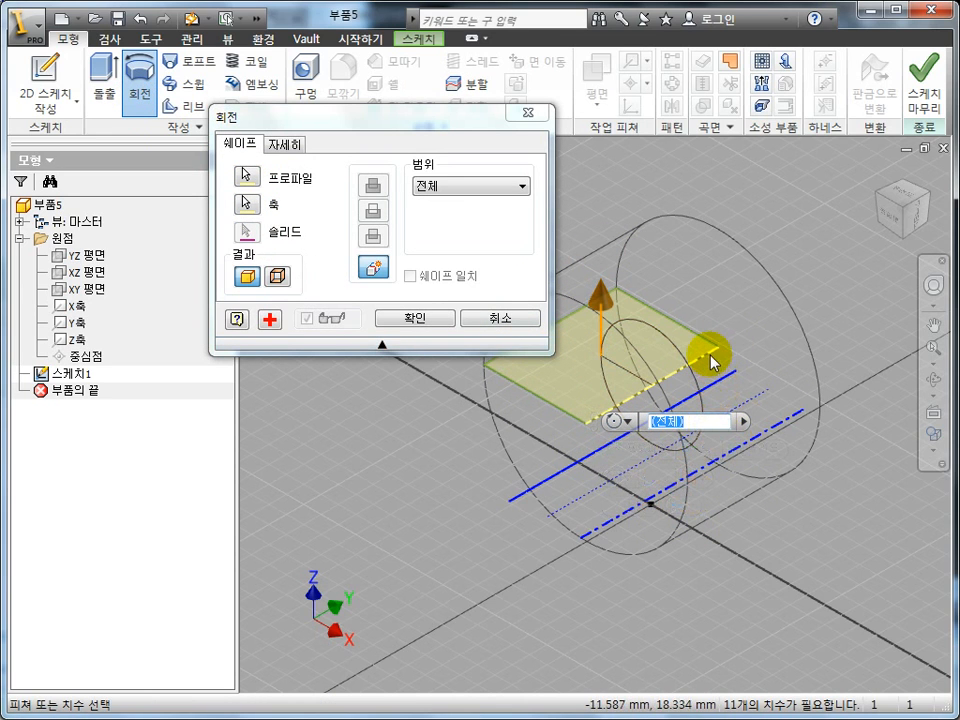
{"action": "key", "text": "Escape"}
Step: Delete the rectangle and all the sample lines from the sketch
{"action": "middle_click_drag", "start_coordinate": [720, 425], "coordinate": [595, 450]}
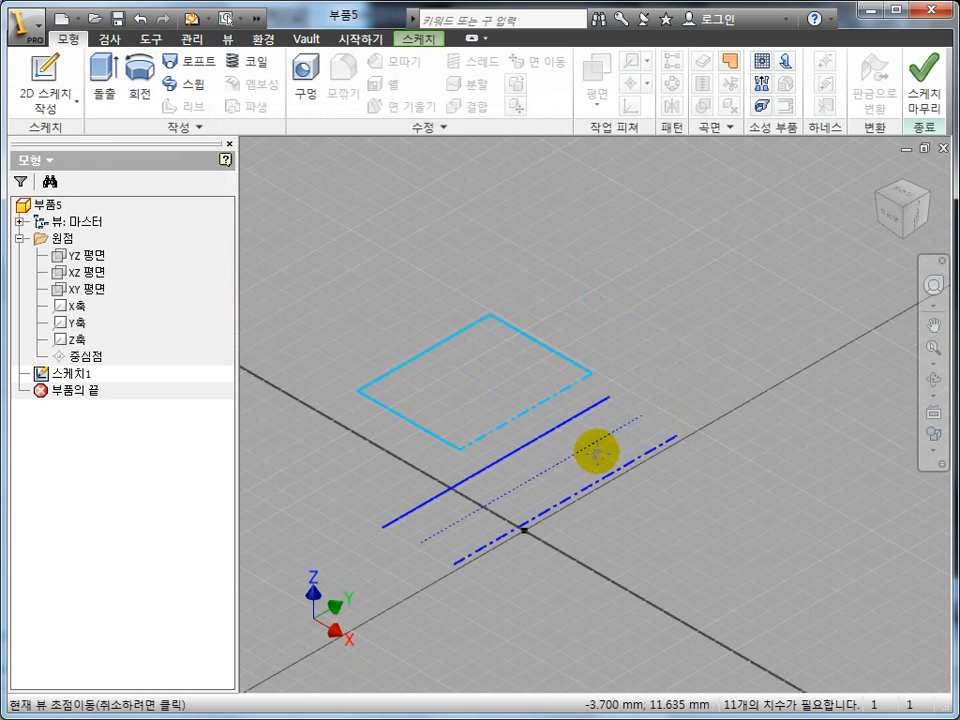
{"action": "left_click_drag", "start_coordinate": [747, 495], "coordinate": [512, 318]}
{"action": "key", "text": "Delete"}
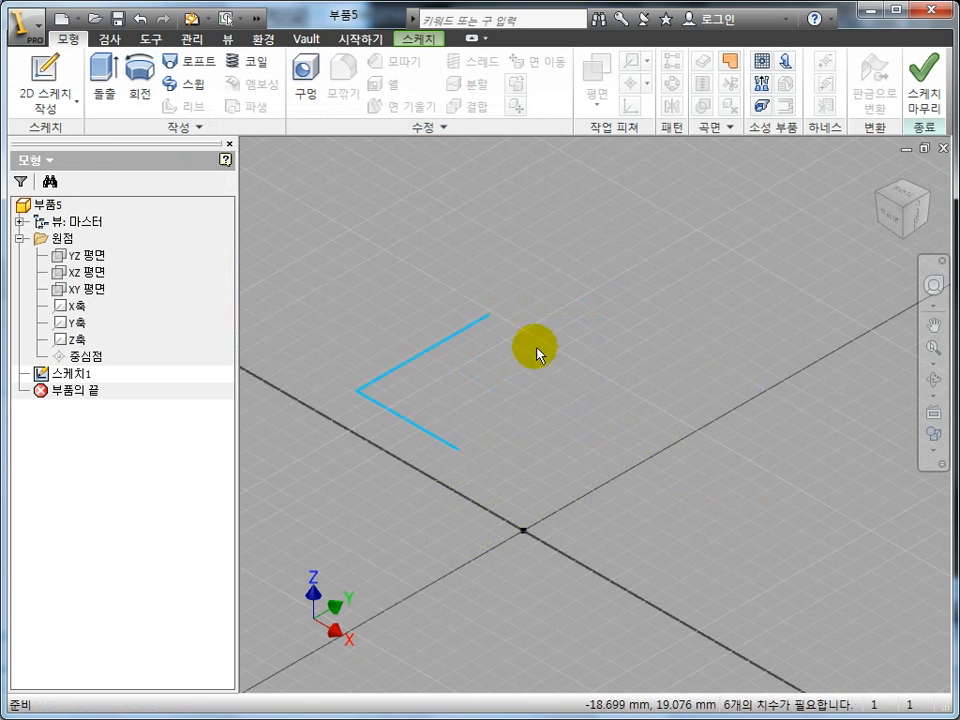
{"action": "left_click_drag", "start_coordinate": [601, 433], "coordinate": [358, 325]}
{"action": "key", "text": "Delete"}
Step: Exit the emptied sketch and delete it from the part
{"action": "left_click", "coordinate": [923, 95]}
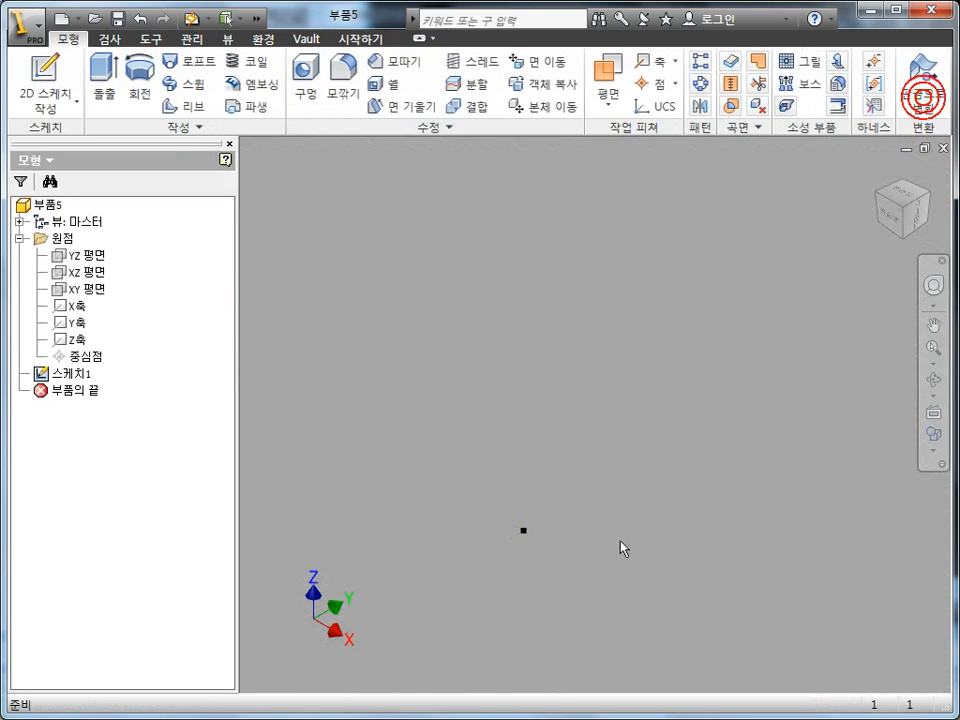
{"action": "left_click", "coordinate": [72, 374]}
{"action": "key", "text": "Delete"}
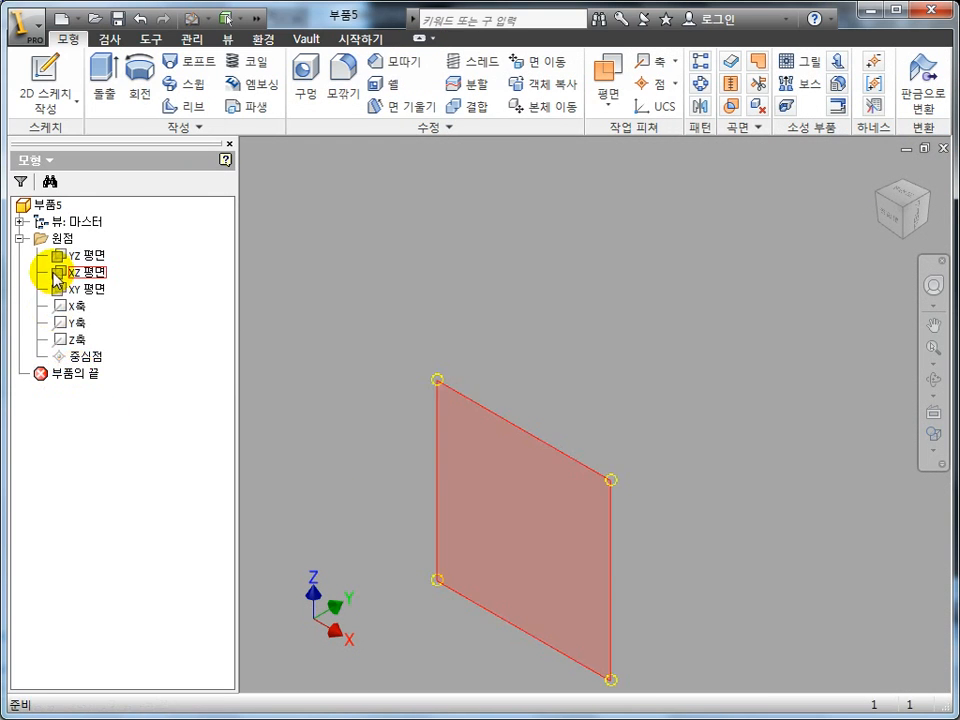
Step: Start a new sketch on the XY plane and draw a horizontal rectangle about 28.6 mm long just above the origin
{"action": "left_click", "coordinate": [78, 290]}
{"action": "left_click", "coordinate": [548, 492]}
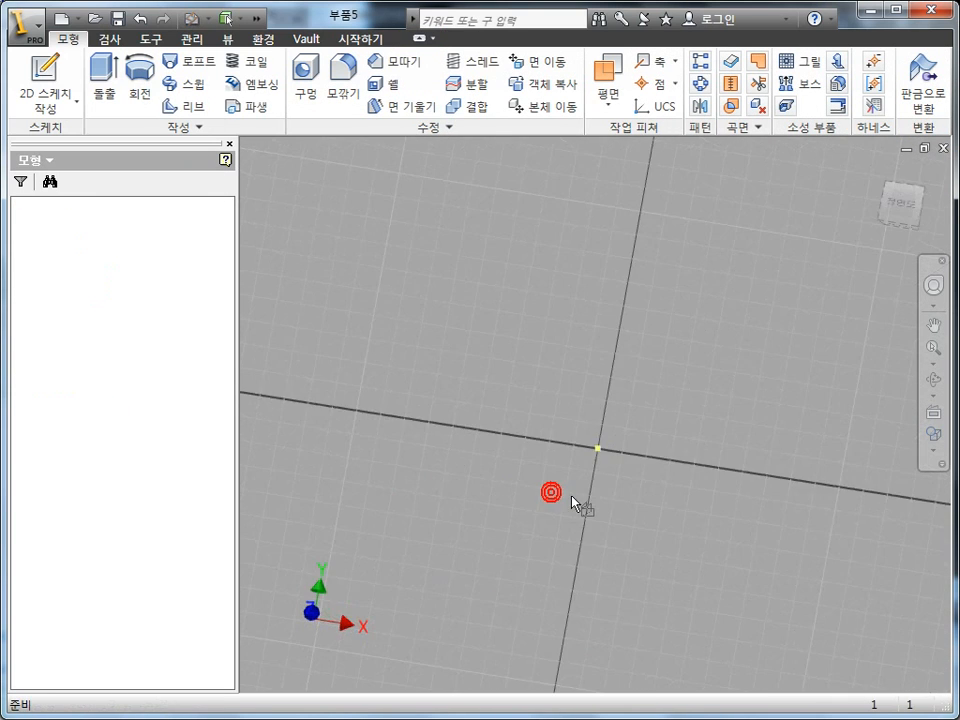
{"action": "left_click", "coordinate": [105, 105]}
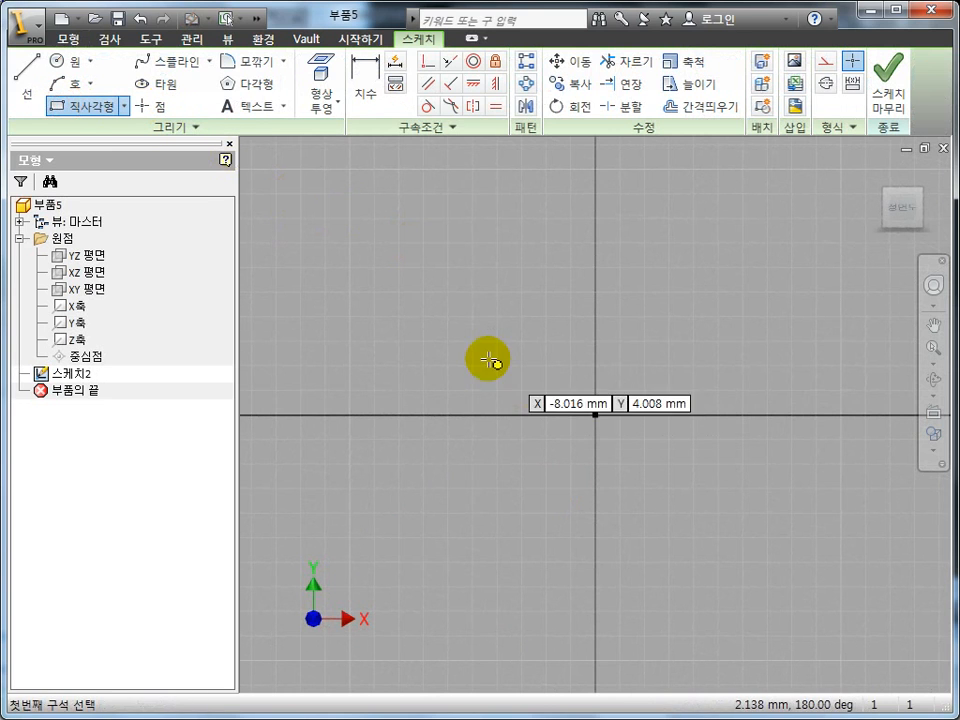
{"action": "left_click", "coordinate": [434, 273]}
{"action": "left_click", "coordinate": [783, 391]}
Step: Make the midpoint of the rectangle's lower edge coincident with the origin and convert that edge to a centerline
{"action": "left_click", "coordinate": [428, 61]}
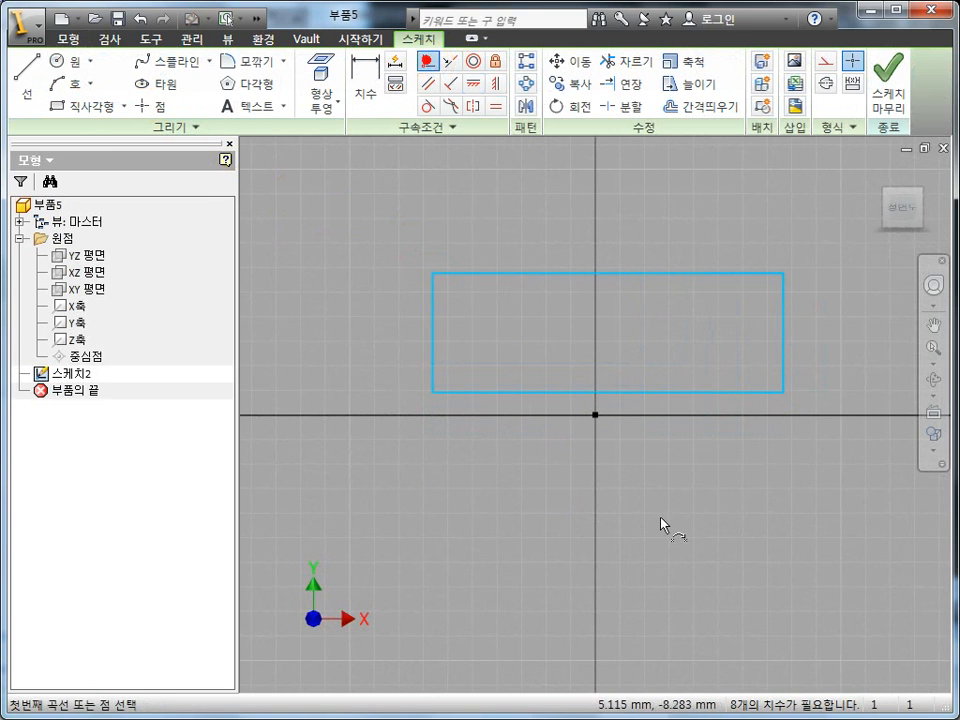
{"action": "left_click", "coordinate": [608, 393]}
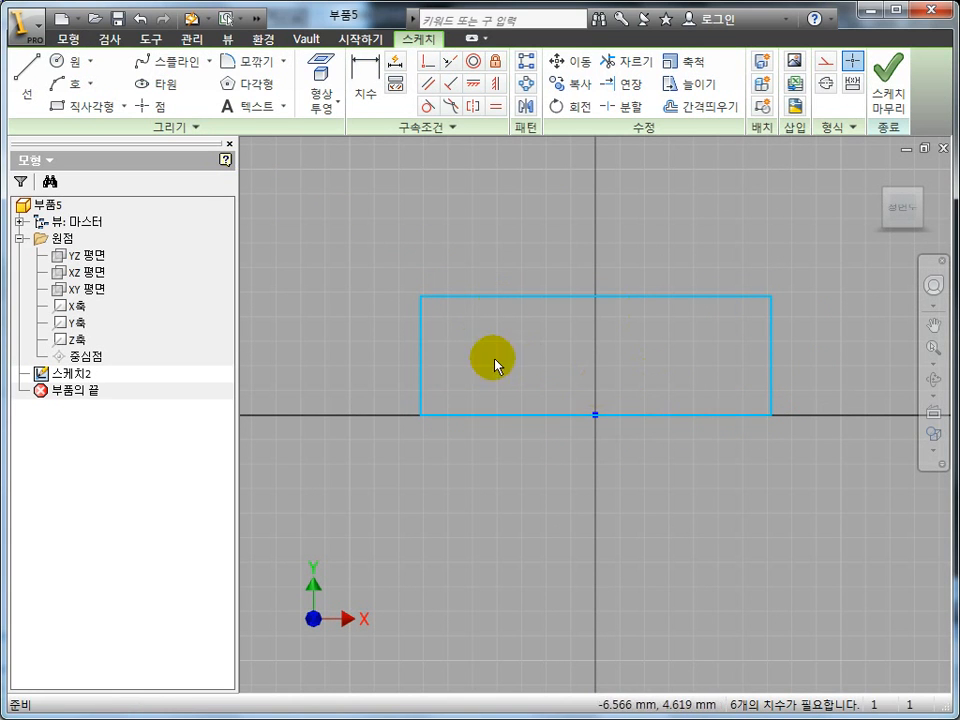
{"action": "left_click", "coordinate": [713, 414]}
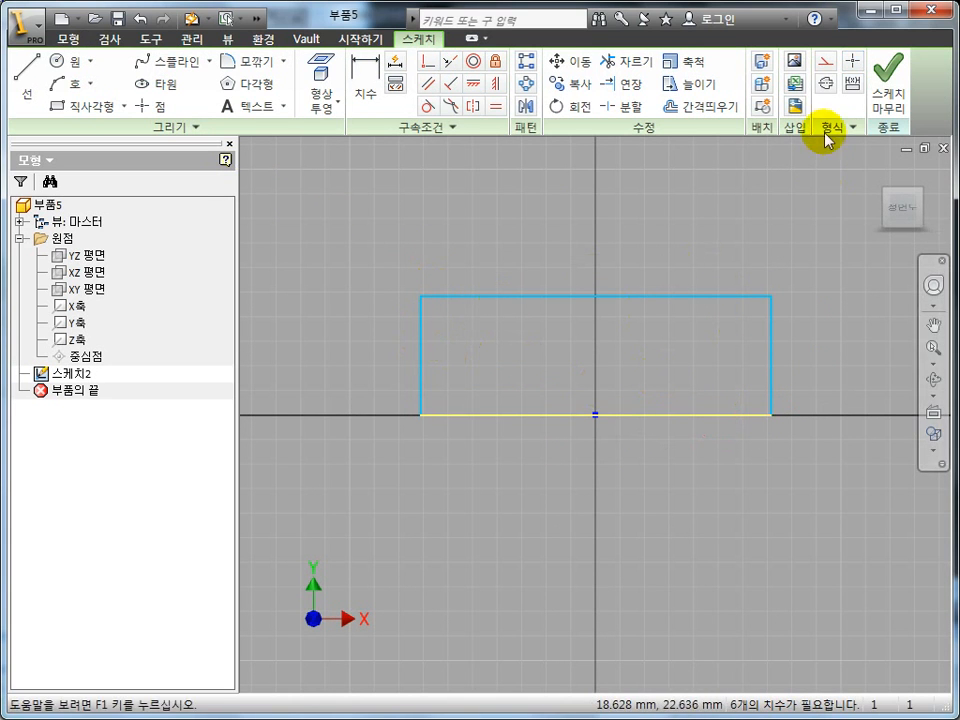
{"action": "left_click", "coordinate": [852, 61]}
{"action": "left_click", "coordinate": [786, 185]}
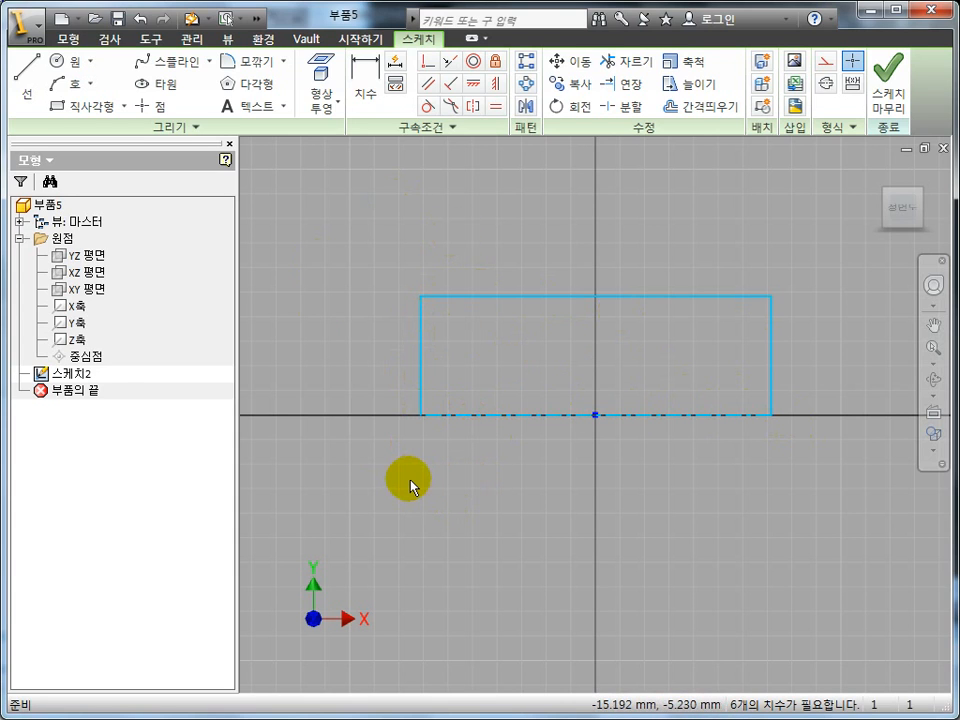
{"action": "left_click", "coordinate": [510, 418]}
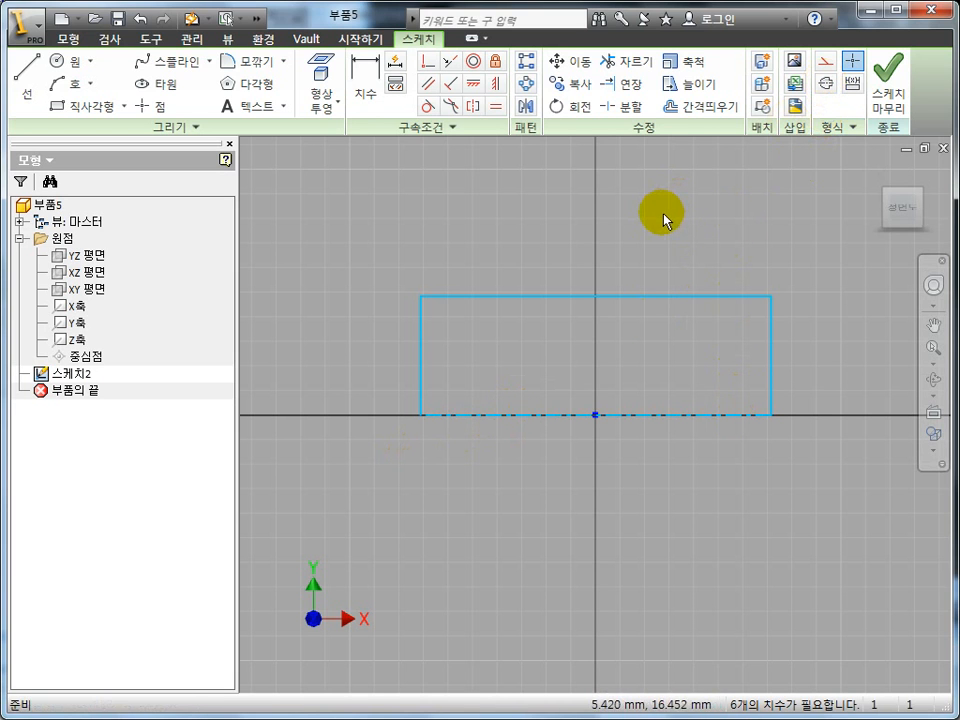
Step: Preview revolving the rectangle about its centerline edge in a shaded visual style, without creating the feature
{"action": "left_click", "coordinate": [66, 39]}
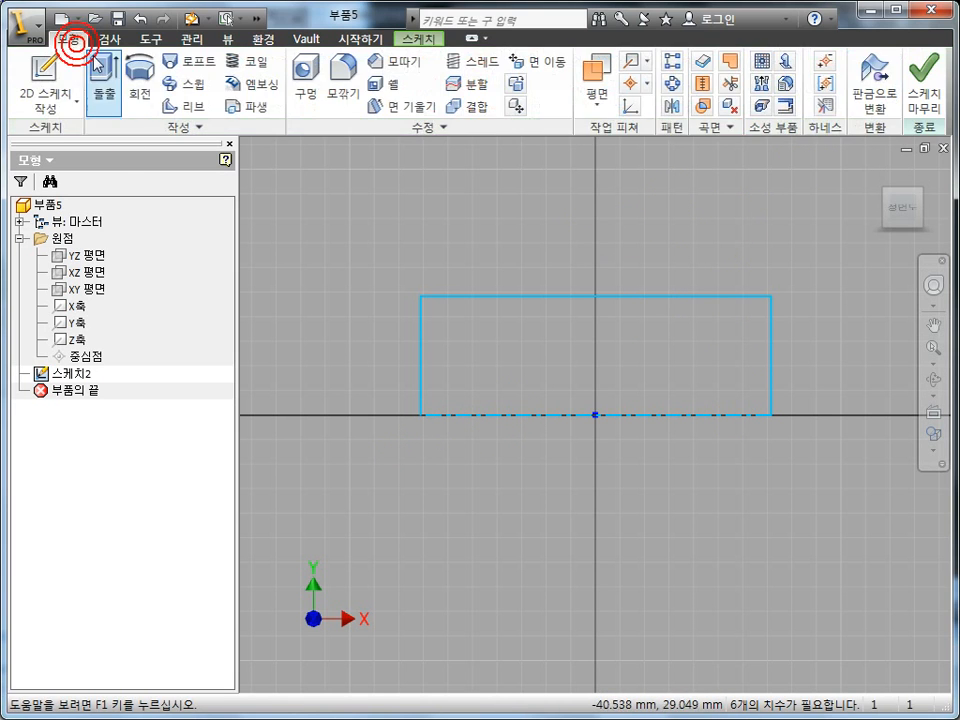
{"action": "left_click", "coordinate": [144, 102]}
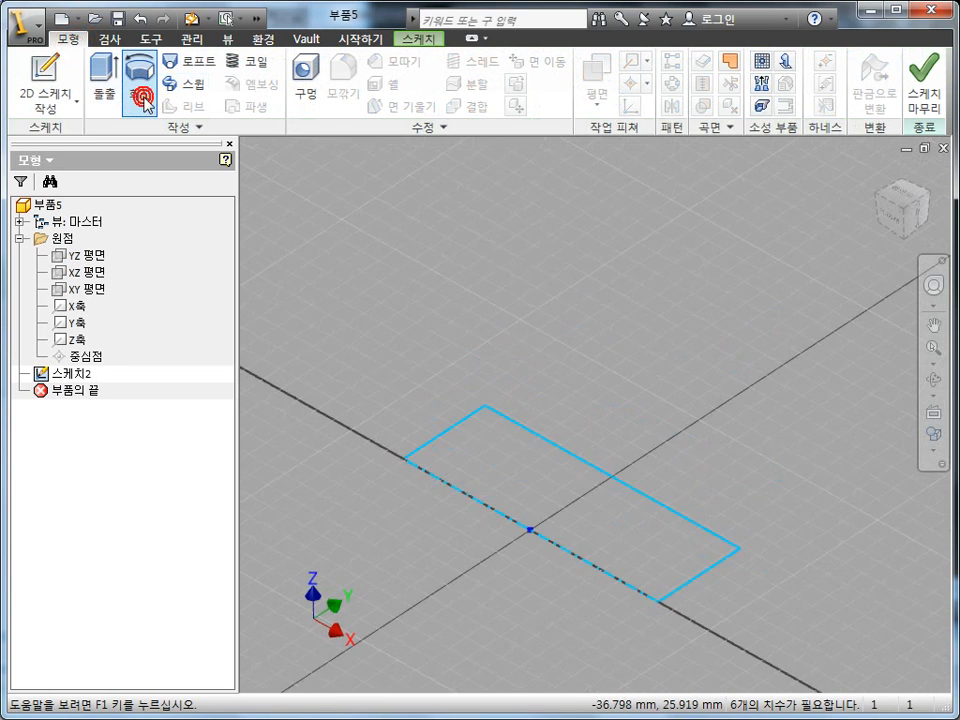
{"action": "left_click", "coordinate": [931, 440]}
{"action": "left_click", "coordinate": [803, 508]}
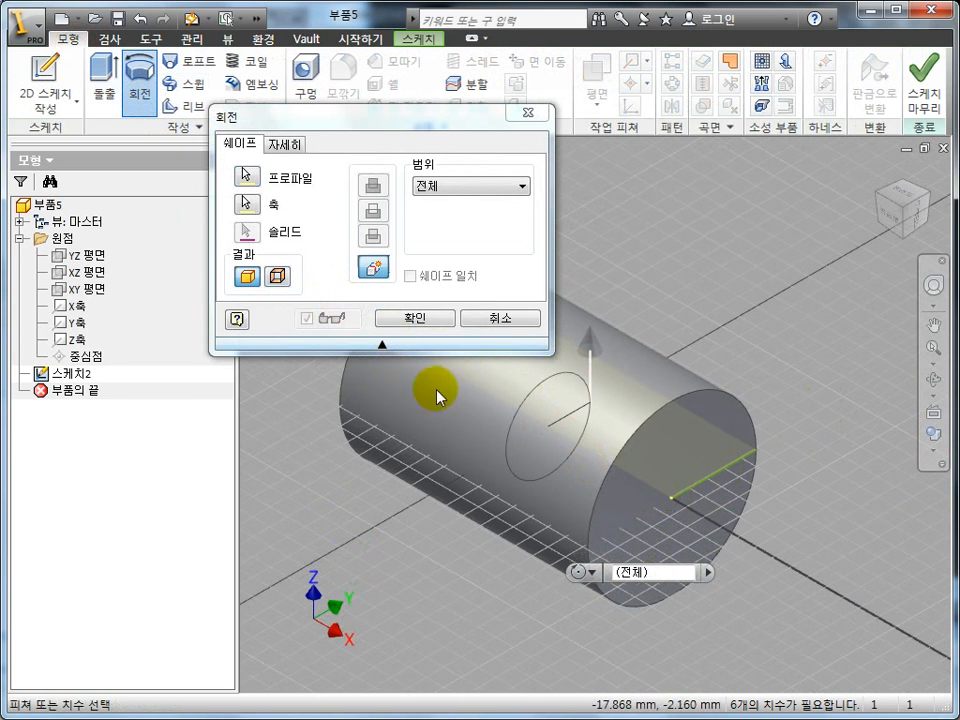
{"action": "key", "text": "Escape"}
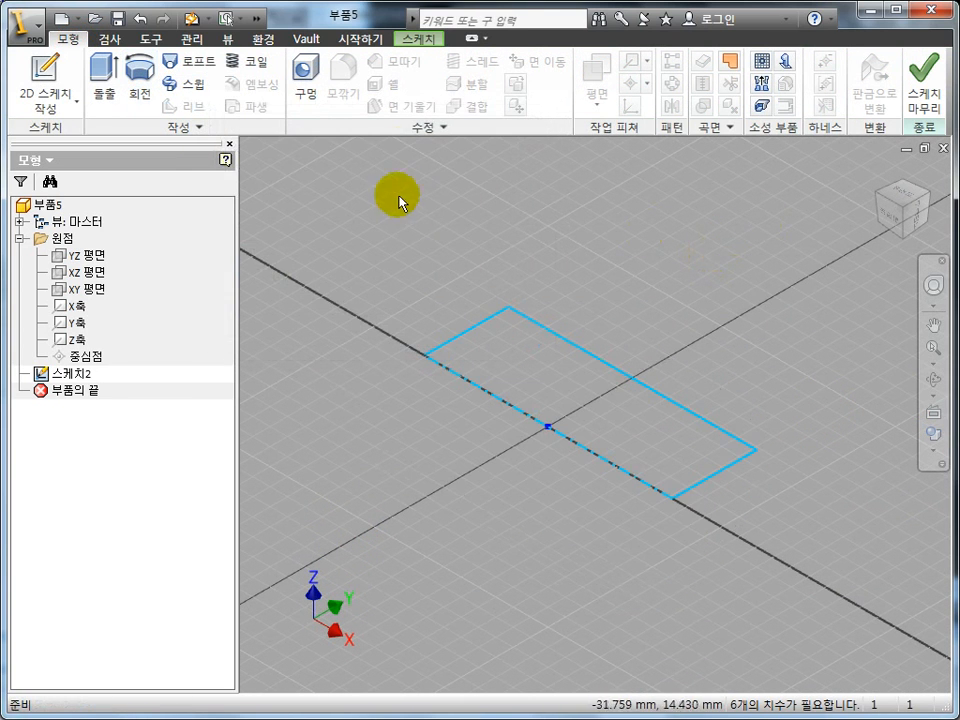
Step: Look straight at the sketch plane and place four center points beside the rectangle in two rows of two
{"action": "left_click", "coordinate": [414, 39]}
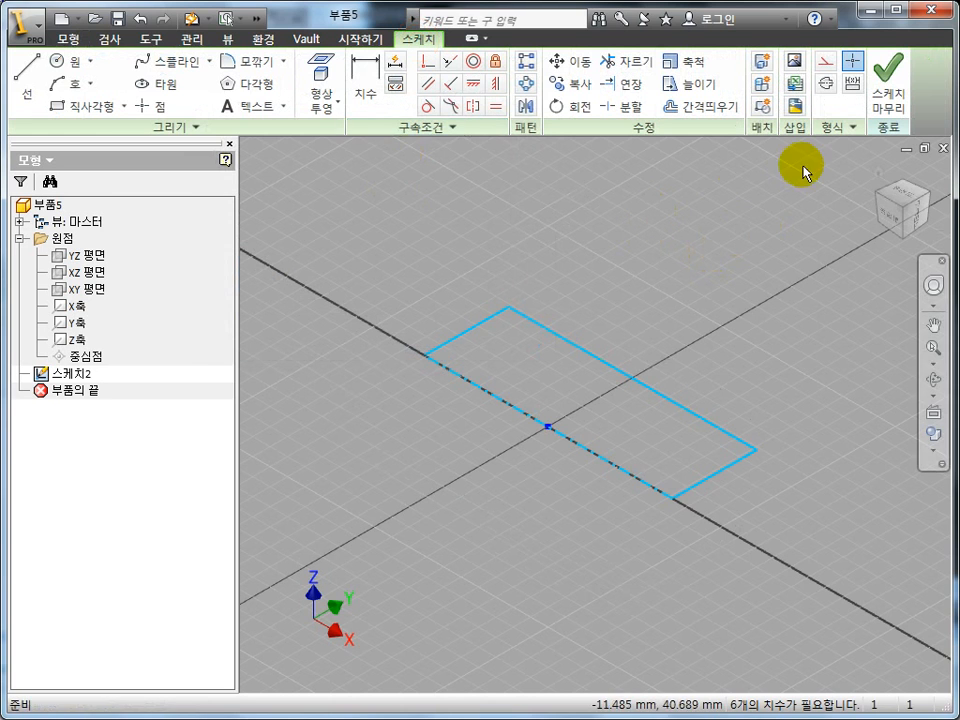
{"action": "left_click", "coordinate": [896, 189]}
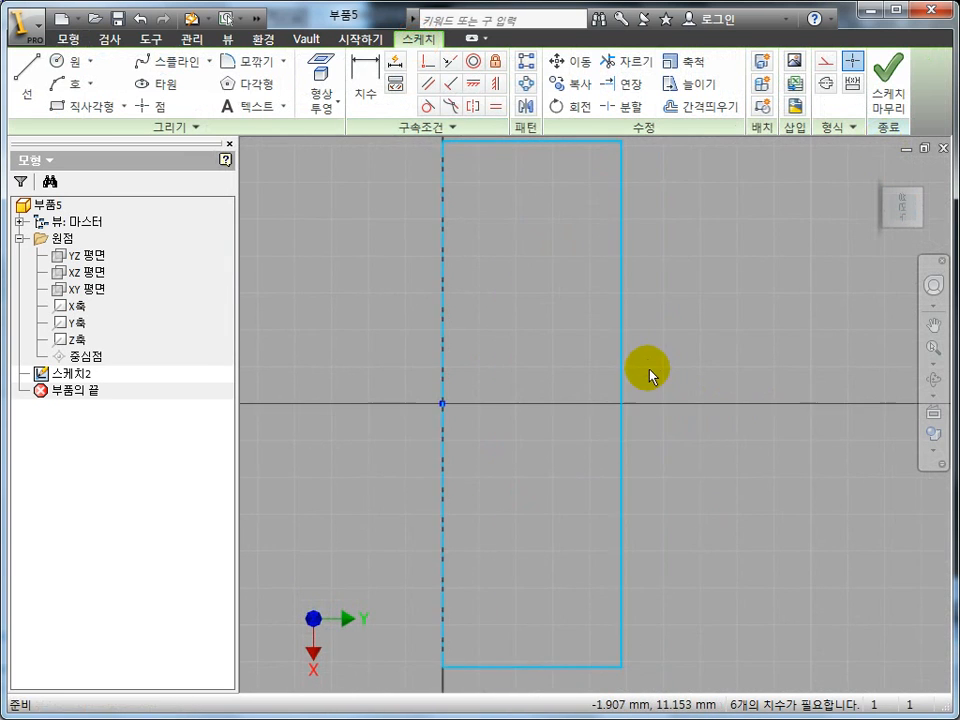
{"action": "scroll", "coordinate": [649, 376], "scroll_direction": "down", "scroll_amount": 2}
{"action": "middle_click_drag", "start_coordinate": [692, 343], "coordinate": [622, 356]}
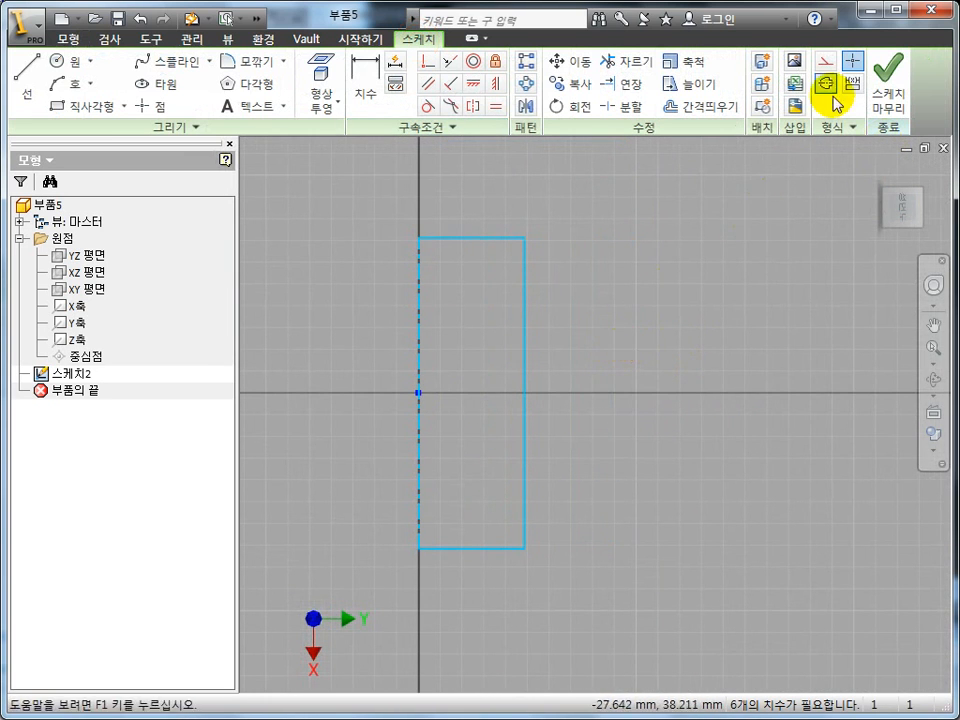
{"action": "left_click", "coordinate": [853, 65]}
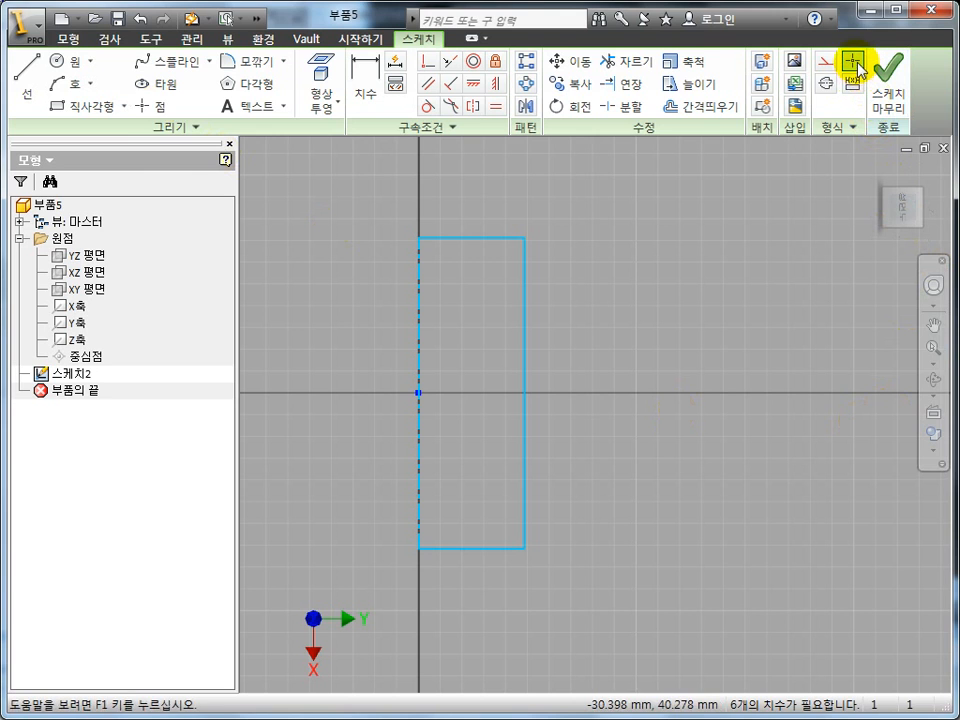
{"action": "left_click", "coordinate": [143, 105]}
{"action": "left_click", "coordinate": [630, 280]}
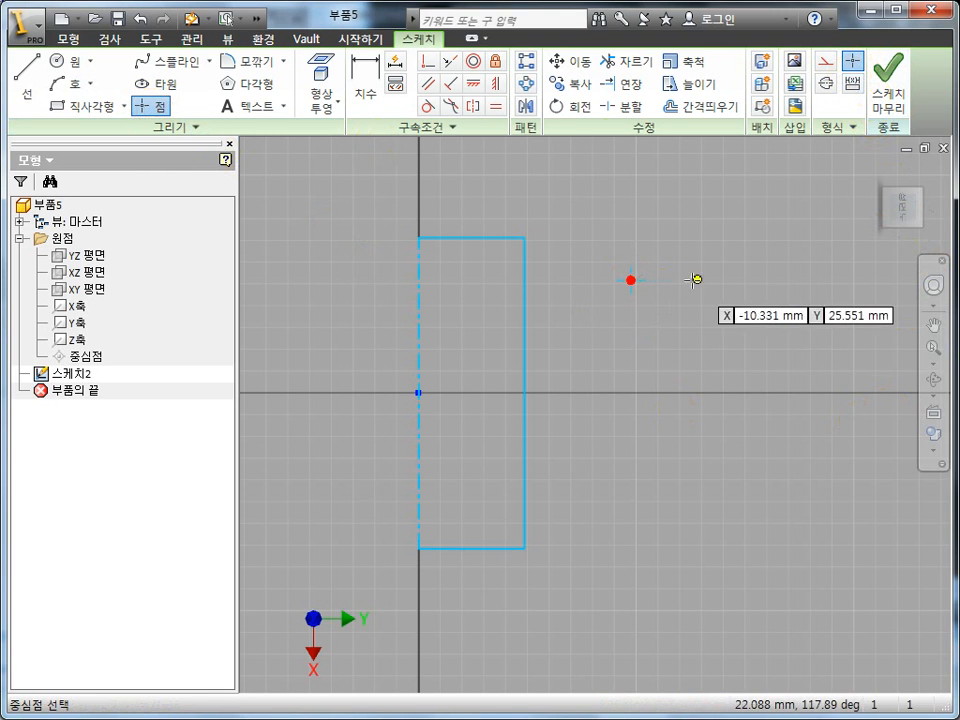
{"action": "left_click", "coordinate": [739, 280]}
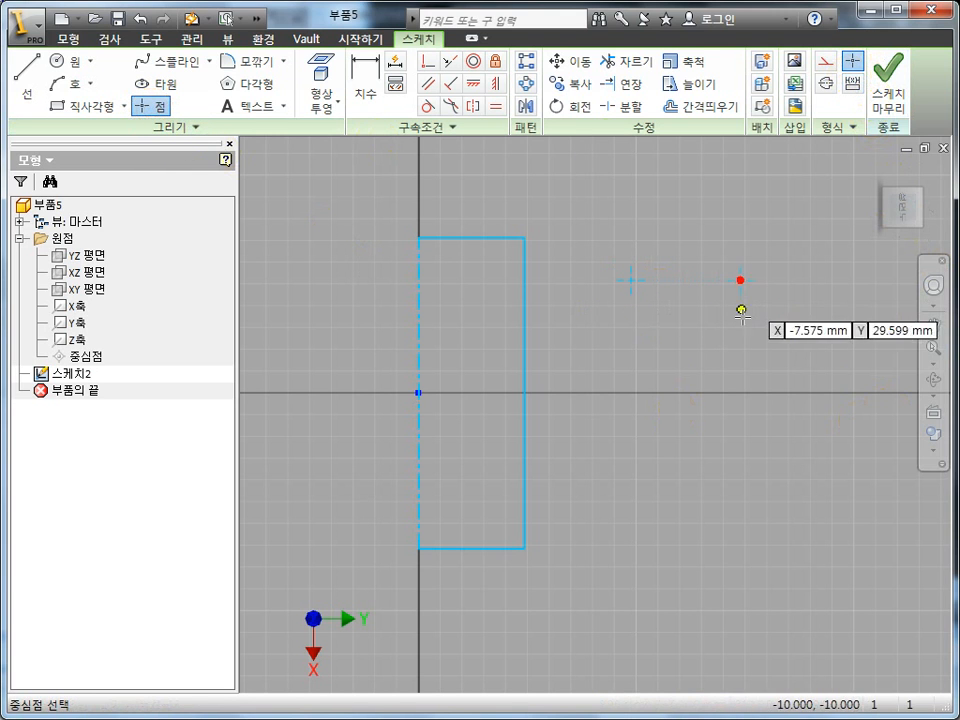
{"action": "left_click", "coordinate": [631, 364]}
{"action": "left_click", "coordinate": [744, 364]}
{"action": "key", "text": "Escape"}
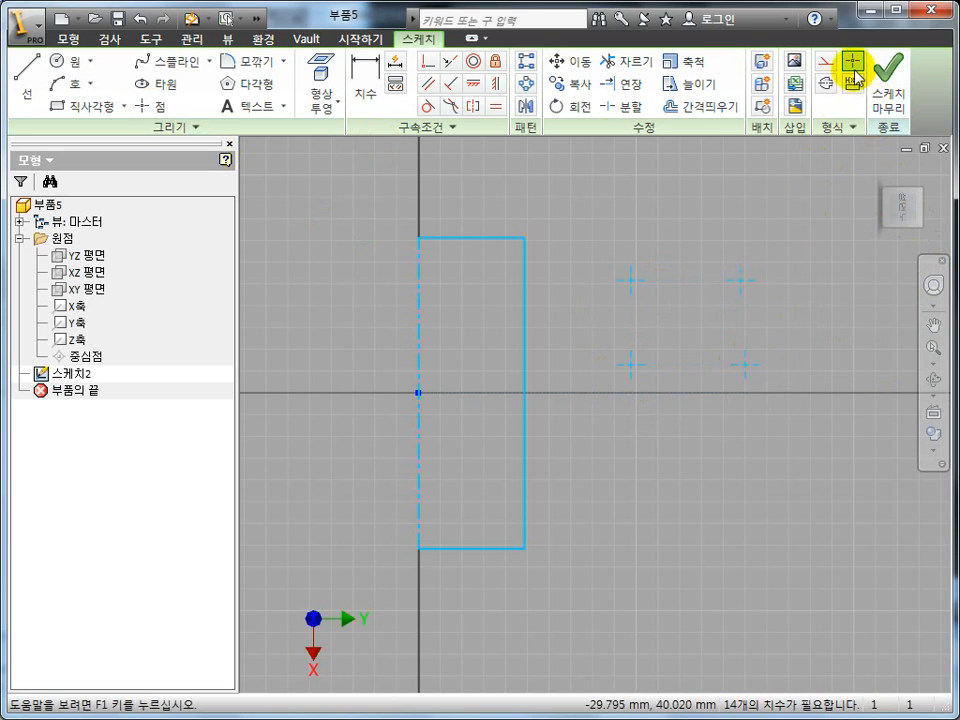
Step: Turn off the center point format and place four ordinary sketch points among and below the center points
{"action": "left_click", "coordinate": [158, 107]}
{"action": "left_click", "coordinate": [597, 306]}
{"action": "left_click", "coordinate": [724, 306]}
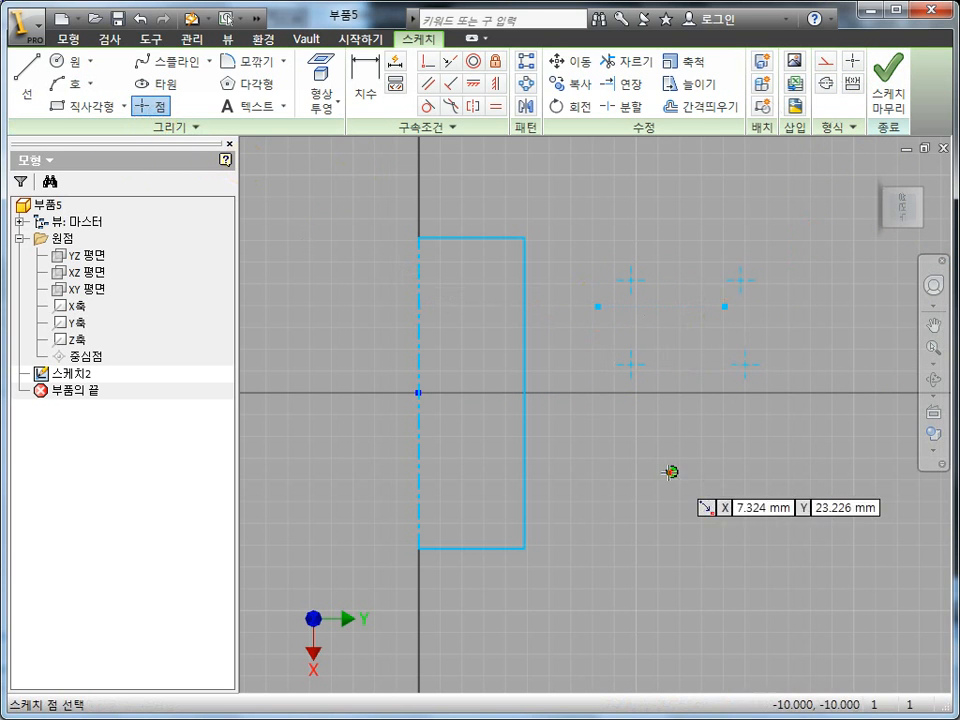
{"action": "left_click", "coordinate": [671, 471]}
{"action": "left_click", "coordinate": [555, 430]}
{"action": "key", "text": "Escape"}
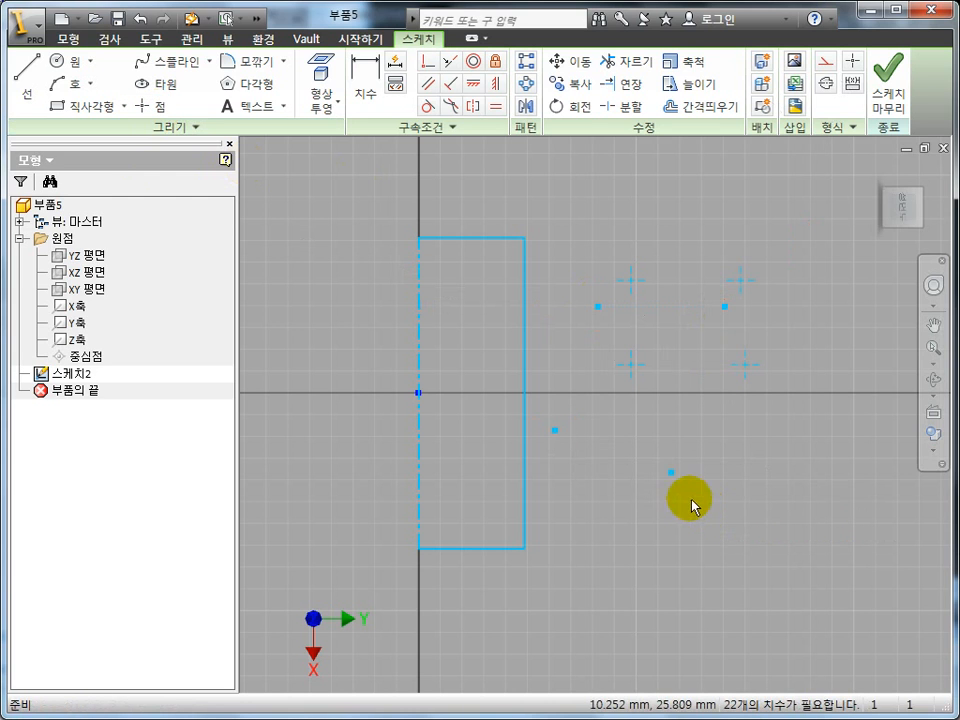
{"action": "left_click", "coordinate": [599, 308]}
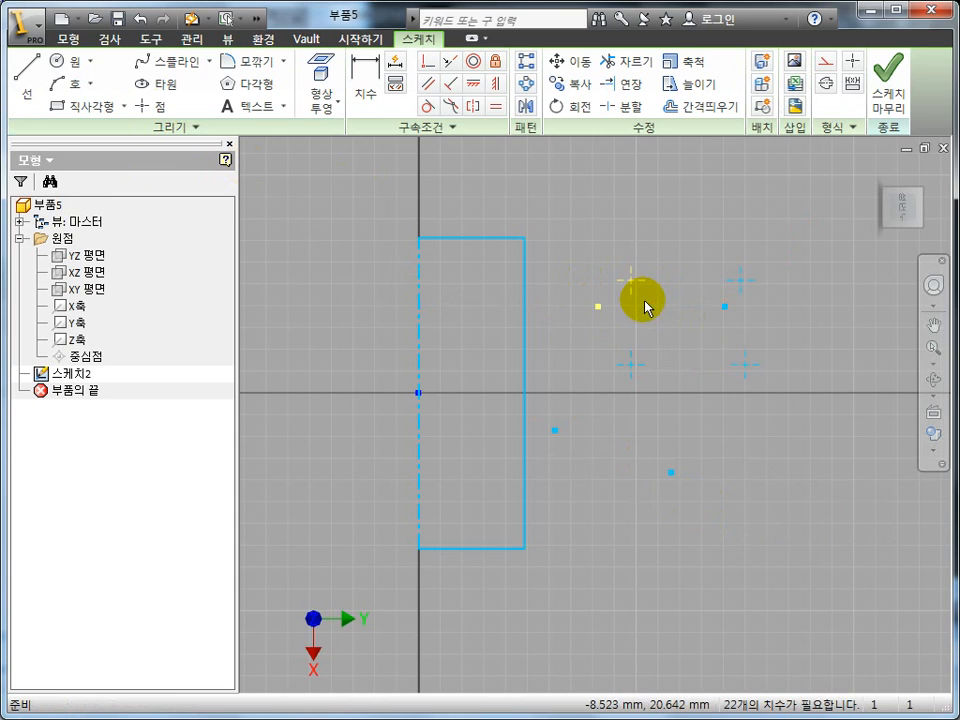
{"action": "left_click_drag", "start_coordinate": [598, 313], "coordinate": [634, 293]}
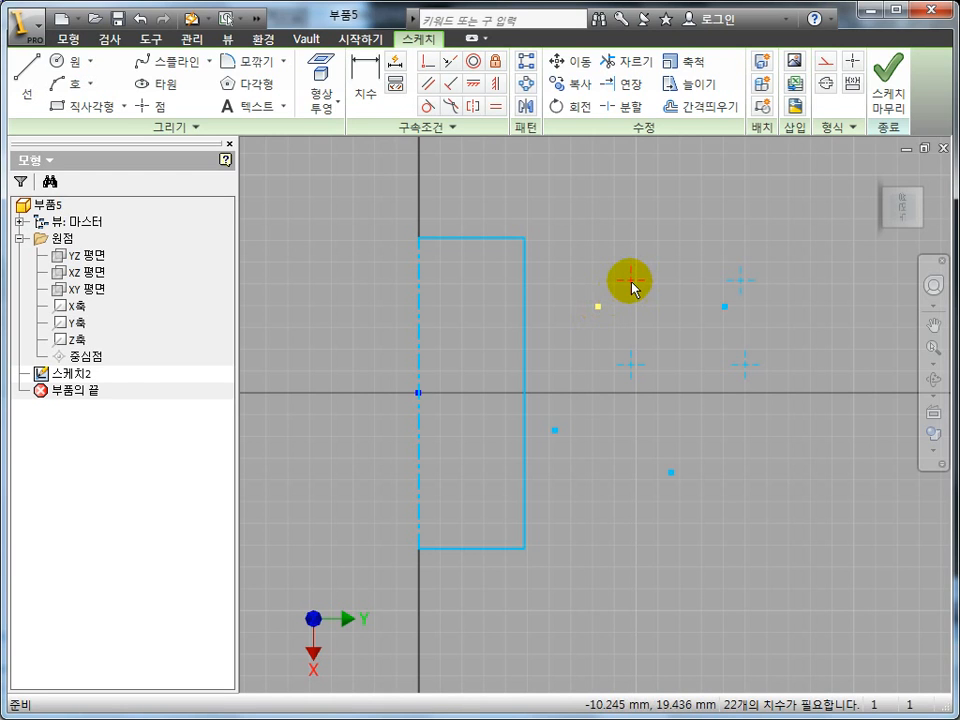
{"action": "left_click", "coordinate": [631, 280], "text": "ctrl"}
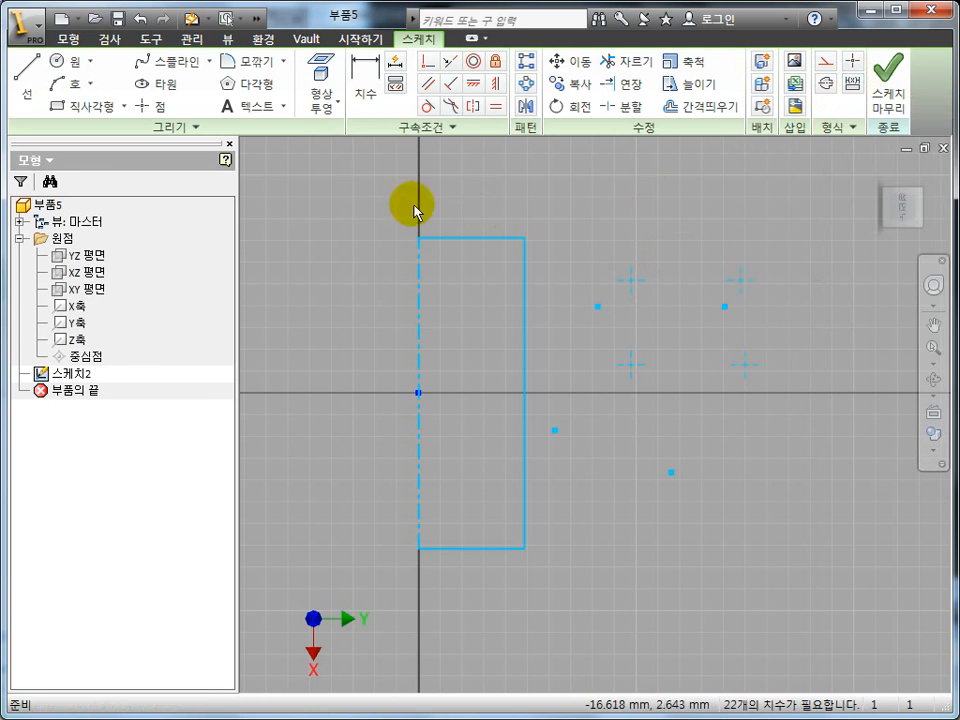
Step: Dimension the rectangle's long edge opposite the centerline to 30 mm
{"action": "left_click", "coordinate": [355, 83]}
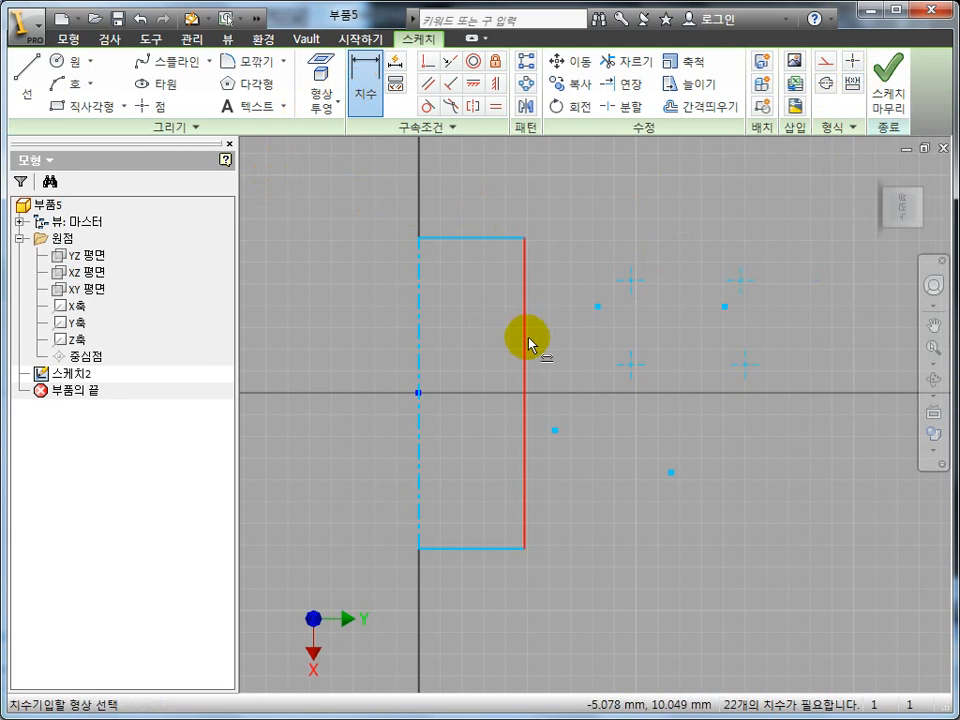
{"action": "left_click", "coordinate": [527, 338]}
{"action": "left_click", "coordinate": [570, 386]}
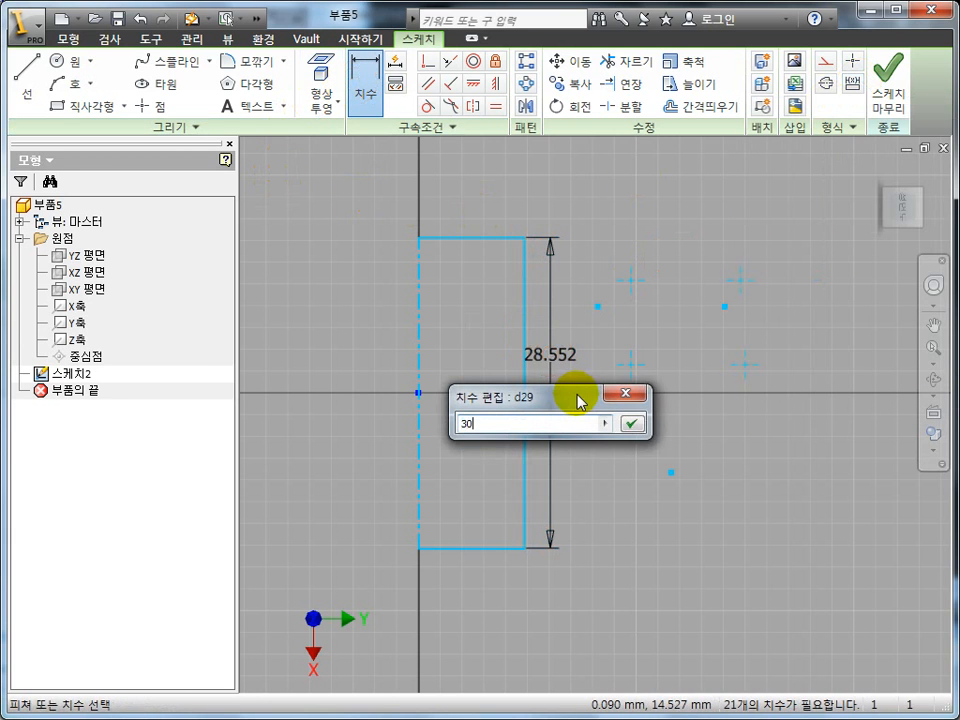
{"action": "key", "text": "Return"}
{"action": "key", "text": "Escape"}
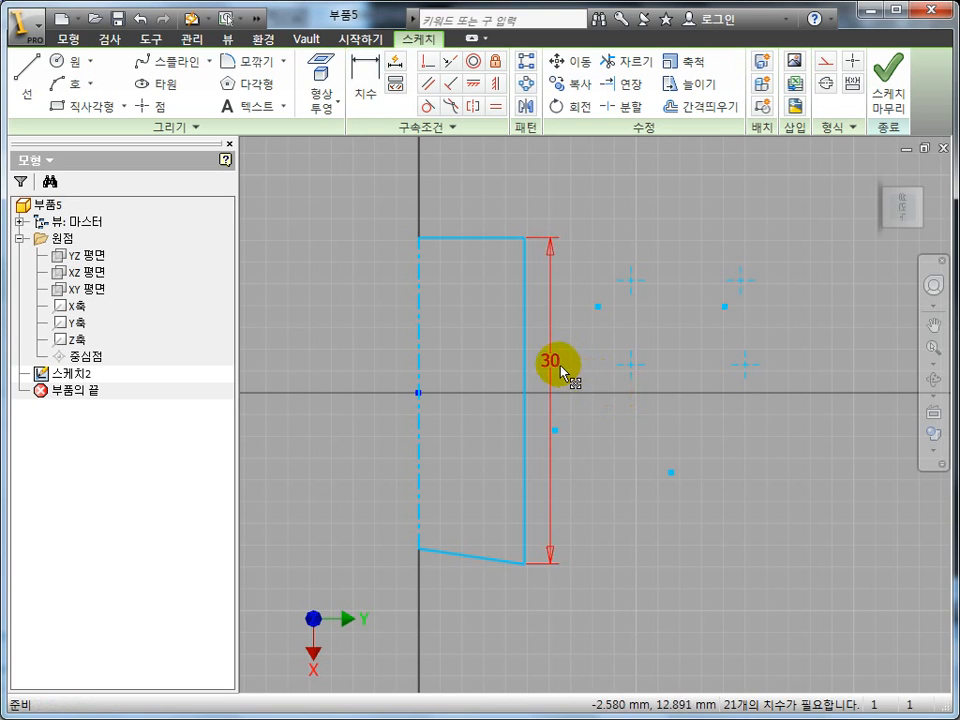
Step: Convert the 30 mm dimension to a driven dimension and reshape the rectangle by moving its lower corner away from the centerline edge
{"action": "left_click", "coordinate": [558, 365]}
{"action": "left_click", "coordinate": [852, 84]}
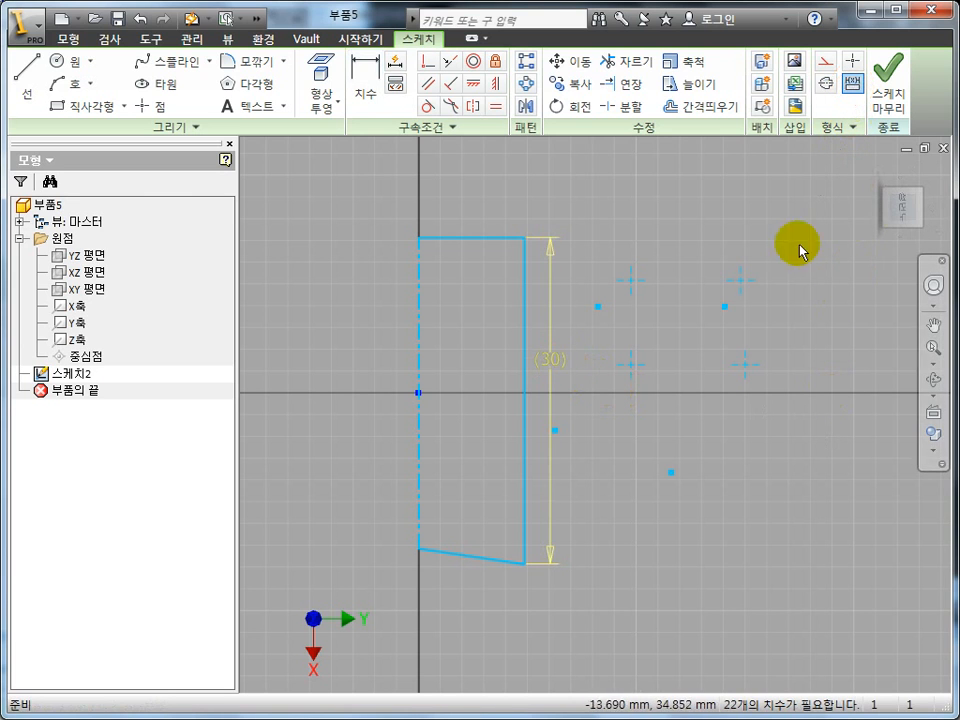
{"action": "left_click", "coordinate": [738, 342]}
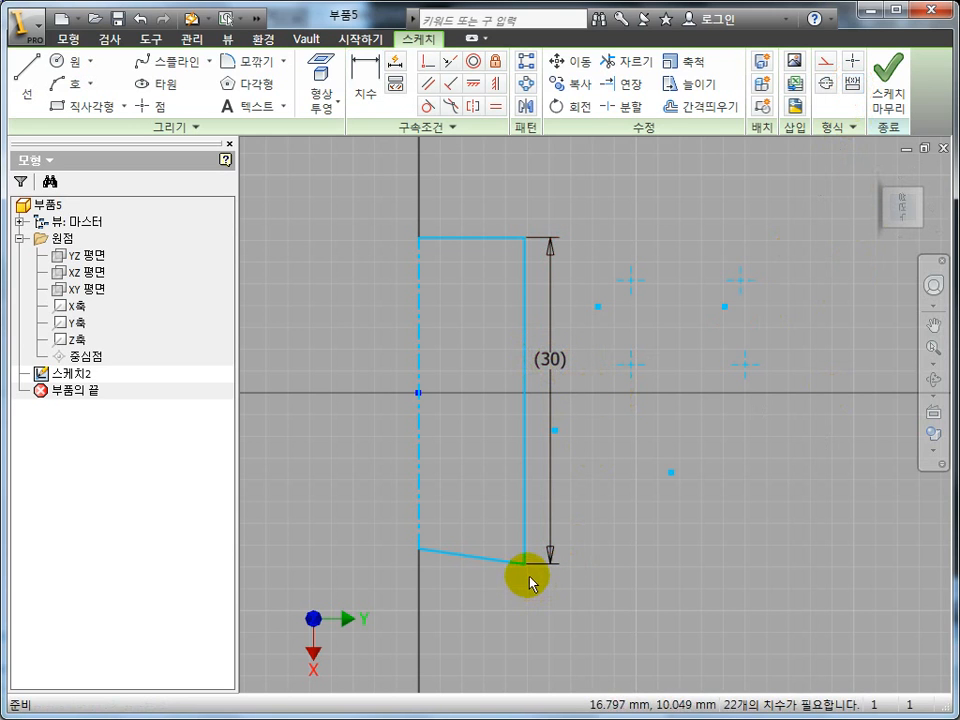
{"action": "left_click_drag", "start_coordinate": [525, 566], "coordinate": [470, 544]}
{"action": "left_click", "coordinate": [652, 522]}
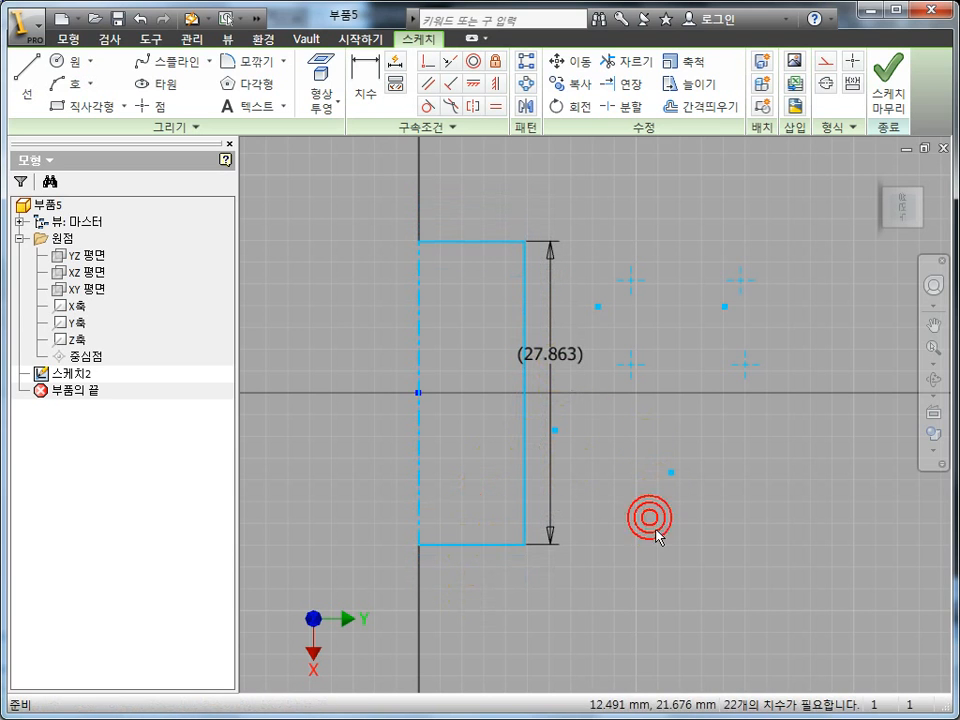
Step: Delete the driven dimension from the rectangle's long edge
{"action": "left_click", "coordinate": [552, 355]}
{"action": "key", "text": "Delete"}
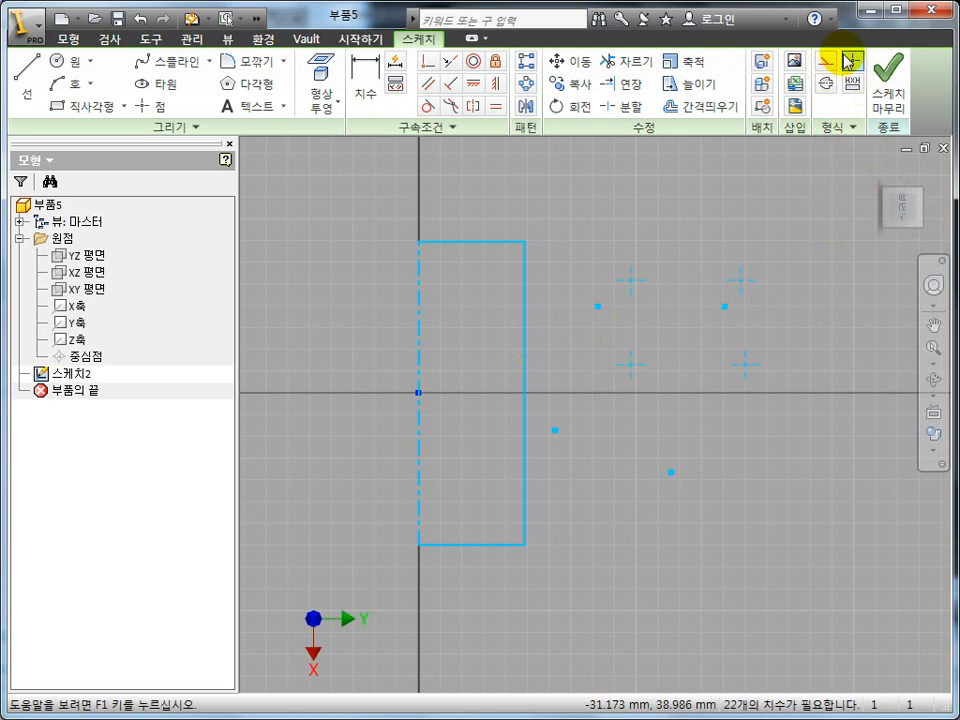
{"action": "left_click", "coordinate": [826, 84]}
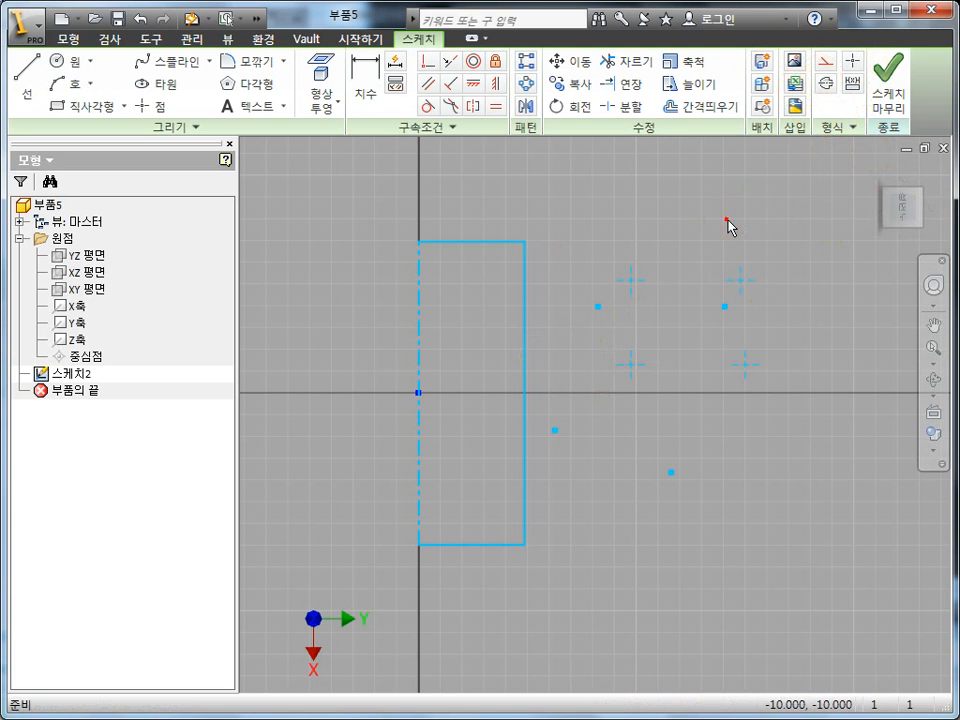
Step: Draw three connected ordinary lines above the center points: one horizontal, one sloping back up, and one crossing down over the first
{"action": "middle_click_drag", "start_coordinate": [731, 238], "coordinate": [647, 302]}
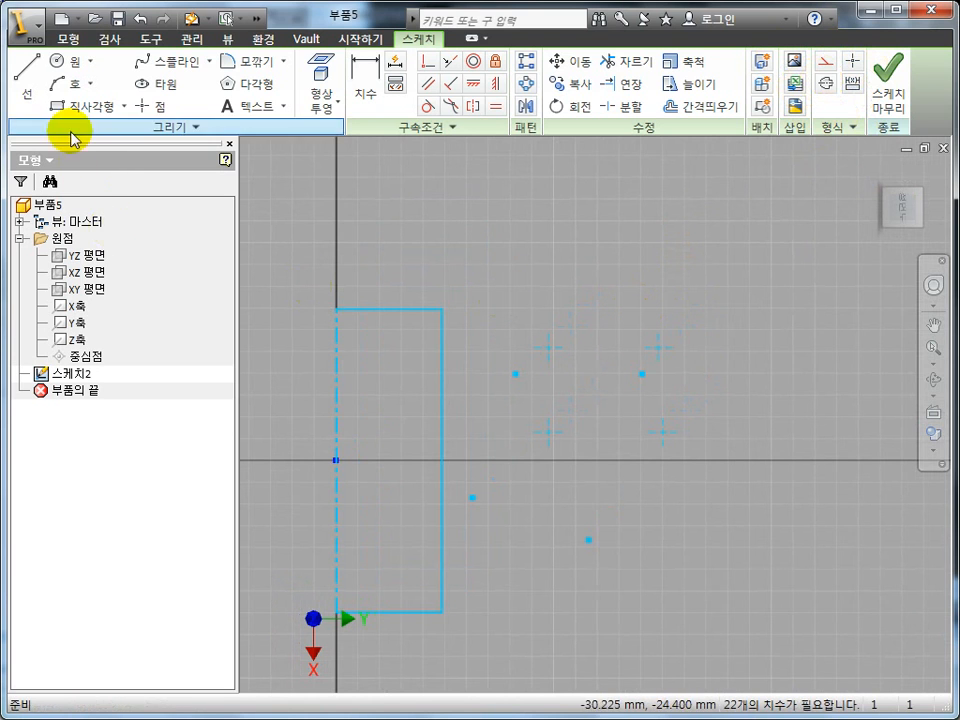
{"action": "left_click", "coordinate": [24, 78]}
{"action": "left_click", "coordinate": [482, 256]}
{"action": "left_click", "coordinate": [732, 256]}
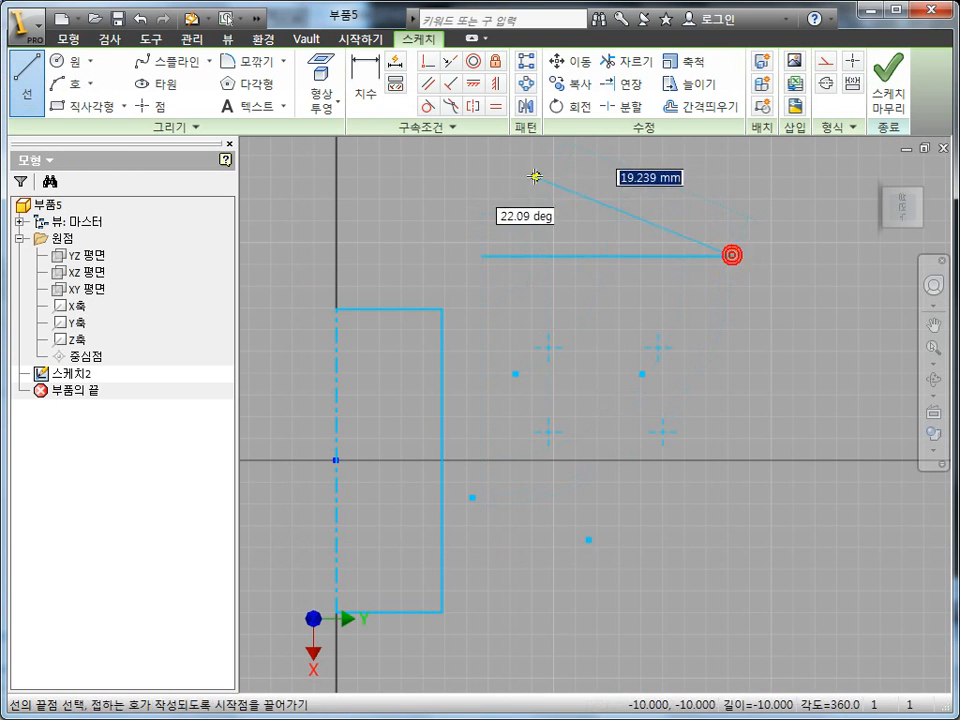
{"action": "left_click", "coordinate": [529, 175]}
{"action": "left_click", "coordinate": [500, 308]}
{"action": "key", "text": "Escape"}
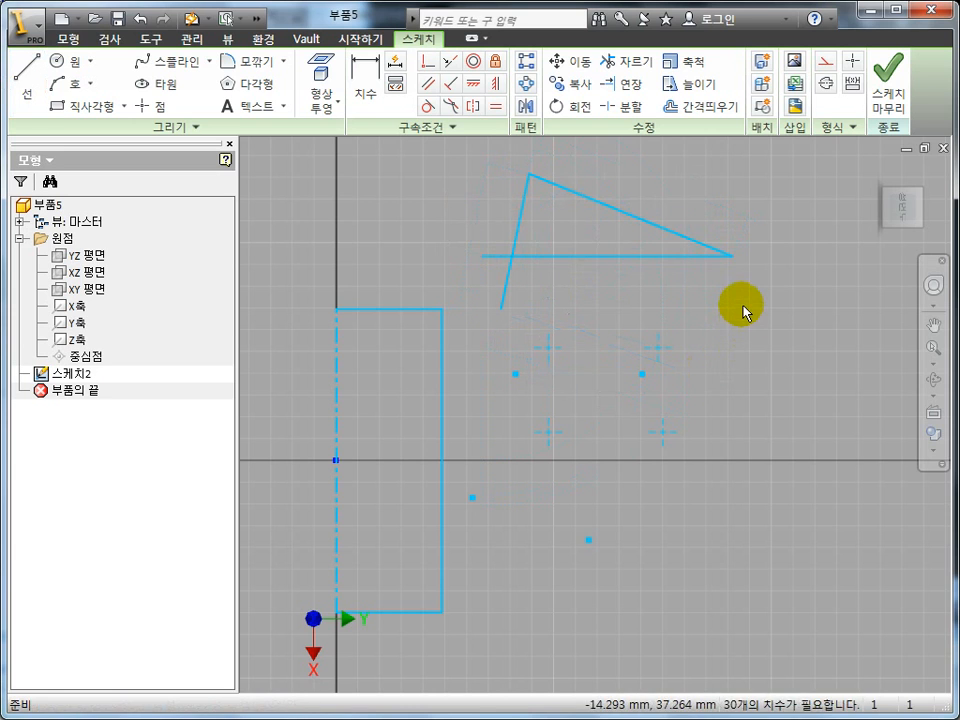
Step: Change the horizontal line above the center points to a centerline
{"action": "left_click", "coordinate": [684, 276]}
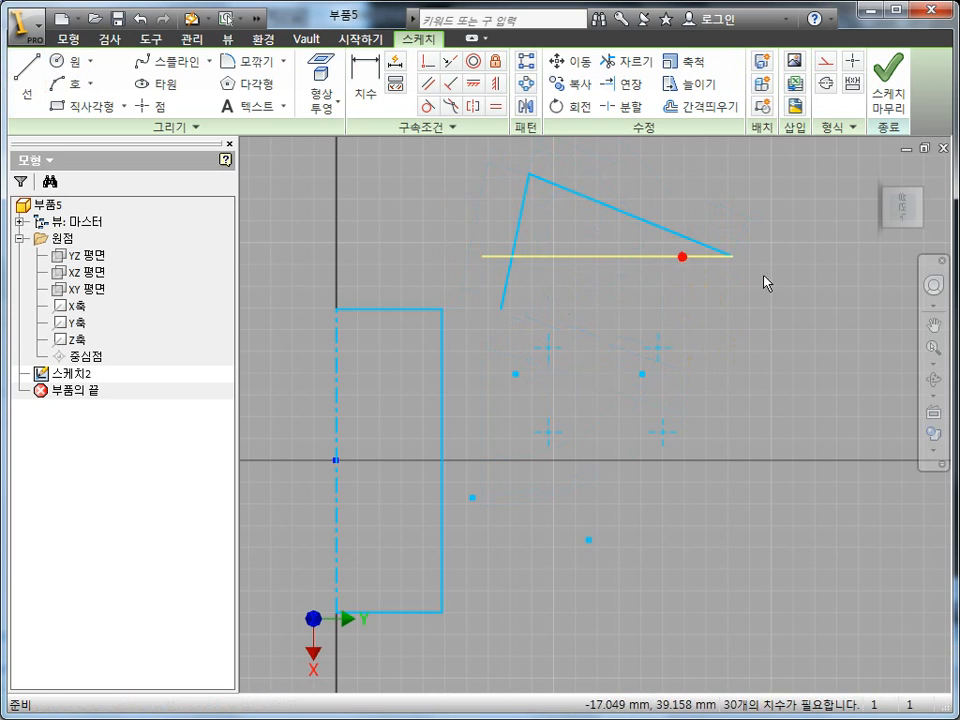
{"action": "left_click", "coordinate": [823, 83]}
{"action": "left_click", "coordinate": [817, 293]}
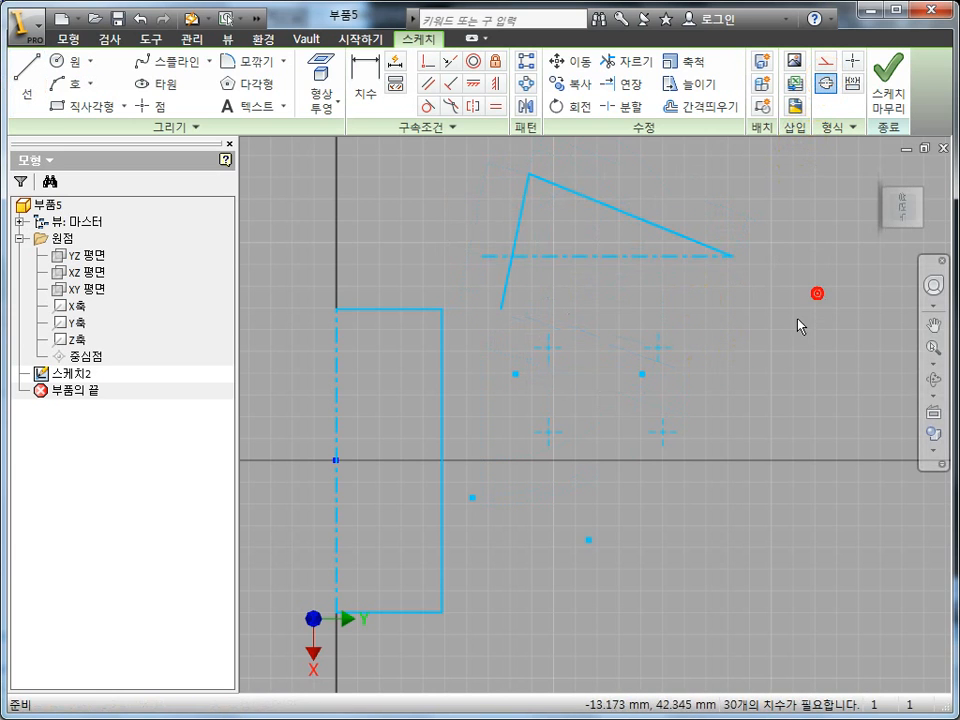
Step: Draw a closed right triangle beside the connected lines with the Line tool while the centerline format is on
{"action": "middle_click_drag", "start_coordinate": [797, 321], "coordinate": [690, 328]}
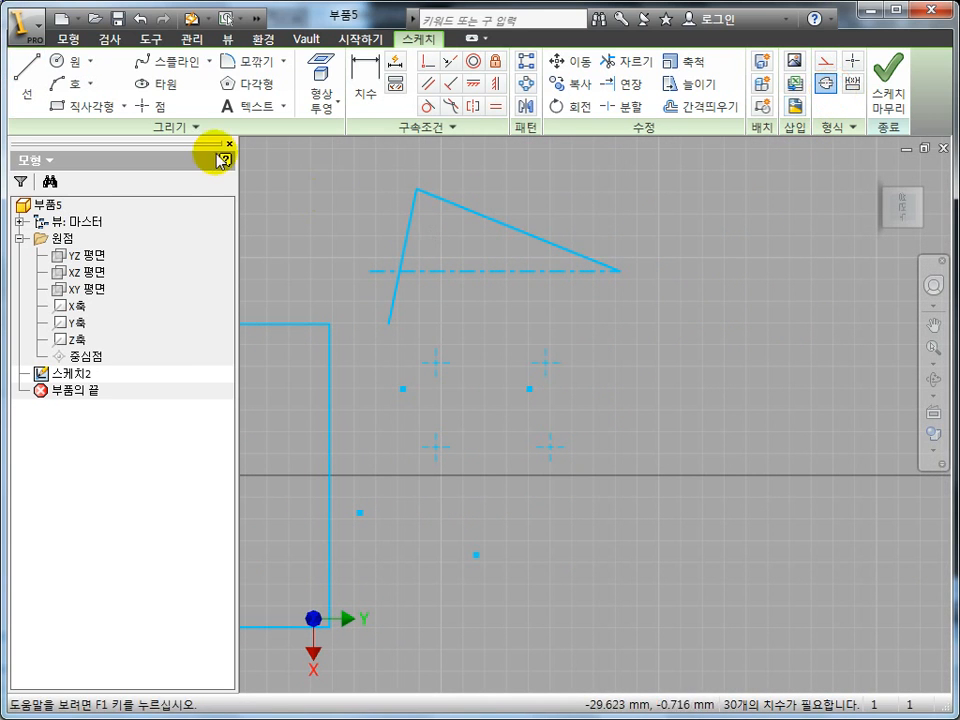
{"action": "left_click", "coordinate": [27, 80]}
{"action": "left_click", "coordinate": [628, 341]}
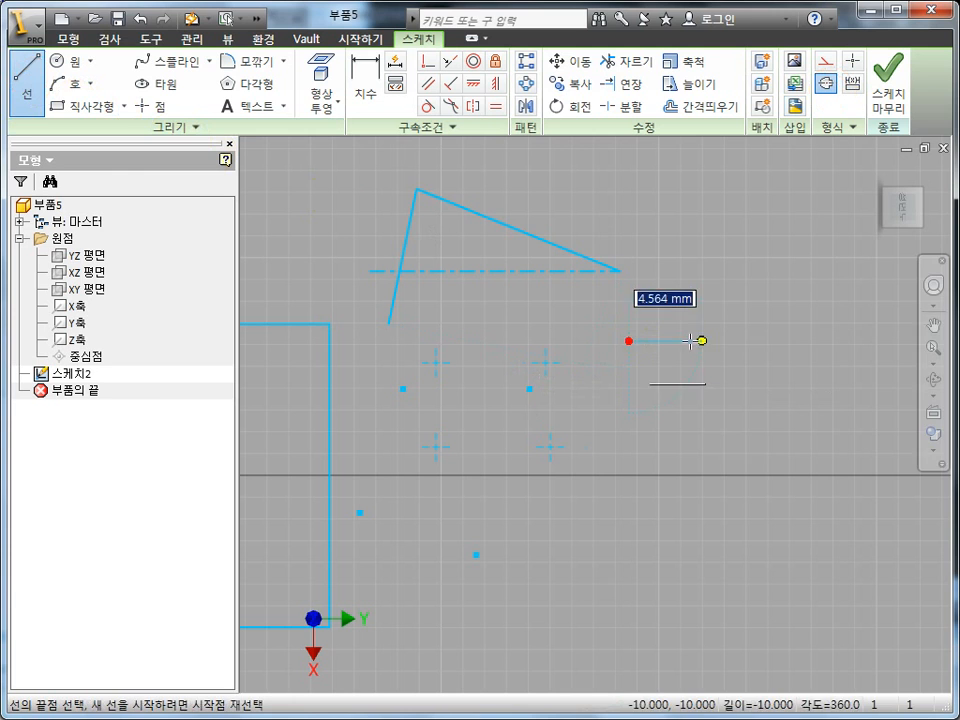
{"action": "left_click", "coordinate": [804, 341]}
{"action": "left_click", "coordinate": [804, 257]}
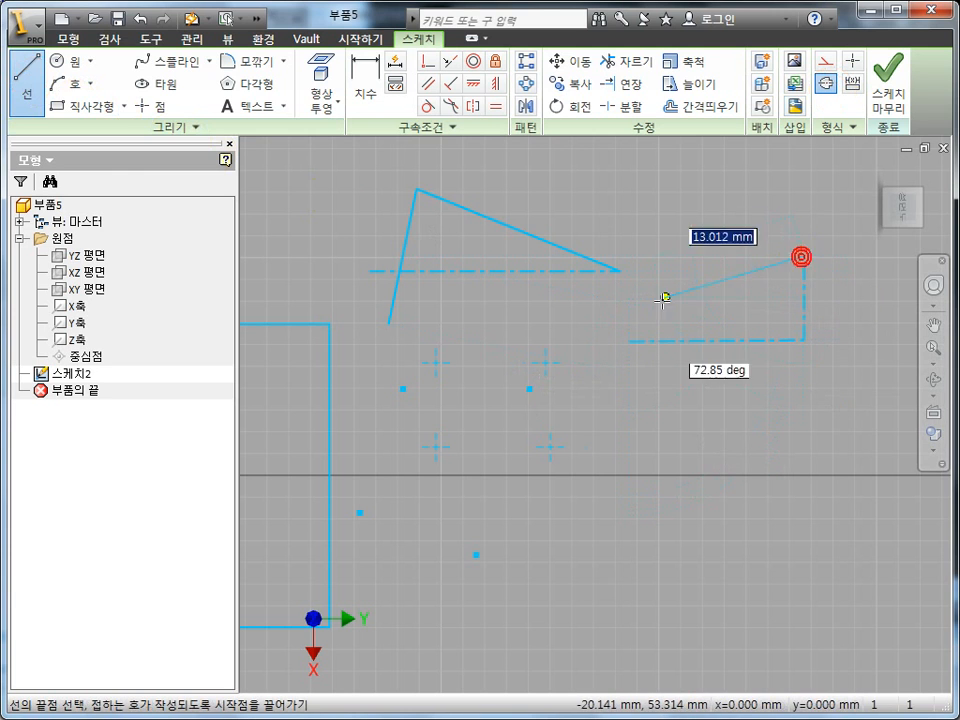
{"action": "left_click", "coordinate": [630, 340]}
{"action": "key", "text": "Escape"}
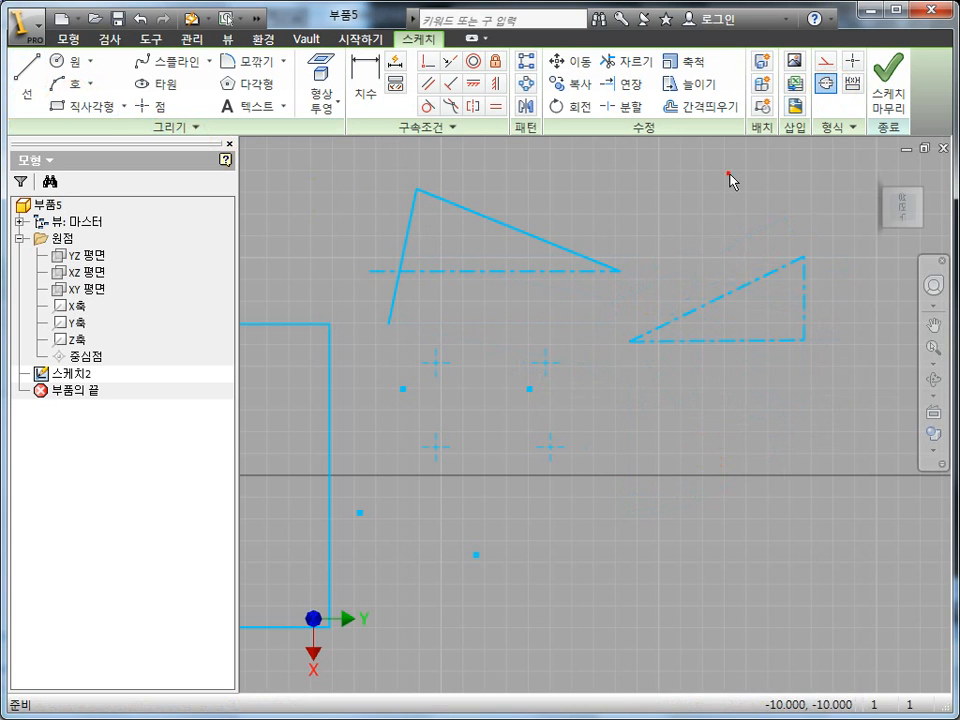
{"action": "scroll", "coordinate": [729, 174], "scroll_direction": "down", "scroll_amount": 3}
{"action": "middle_click_drag", "start_coordinate": [729, 174], "coordinate": [689, 238]}
{"action": "left_click", "coordinate": [667, 222]}
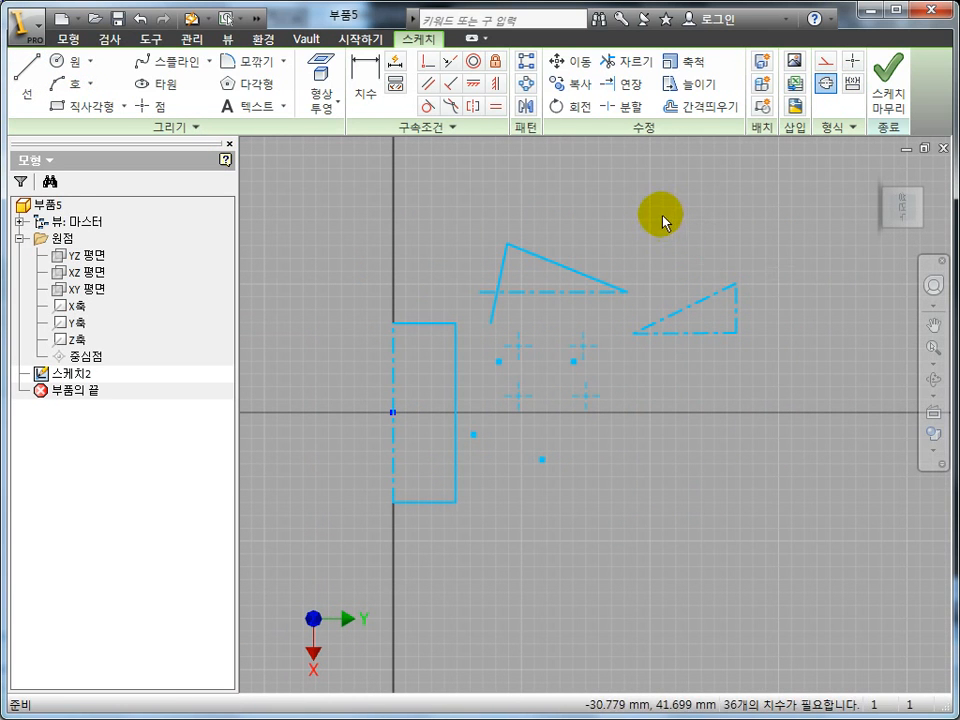
{"action": "left_click", "coordinate": [824, 84]}
{"action": "left_click", "coordinate": [850, 62]}
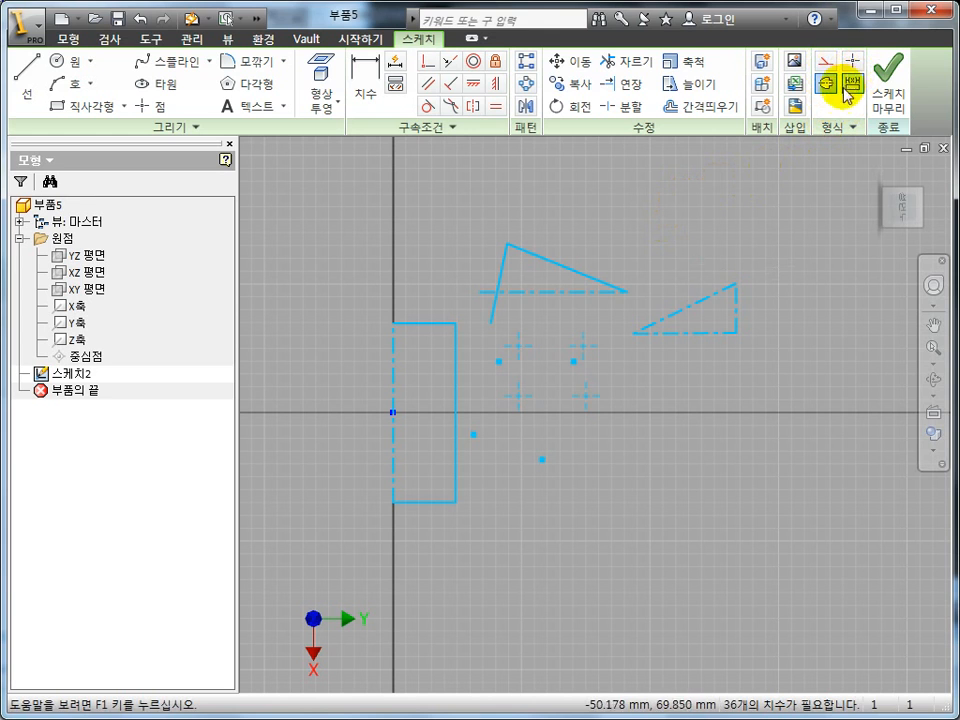
{"action": "middle_click_drag", "start_coordinate": [746, 266], "coordinate": [768, 261]}
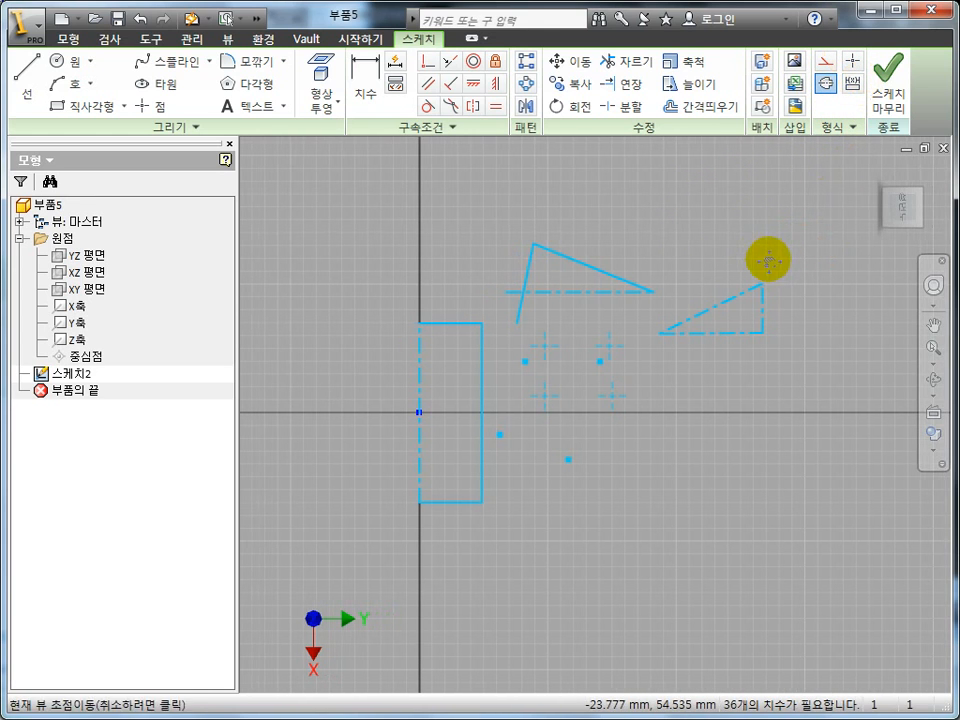
{"action": "left_click", "coordinate": [600, 272]}
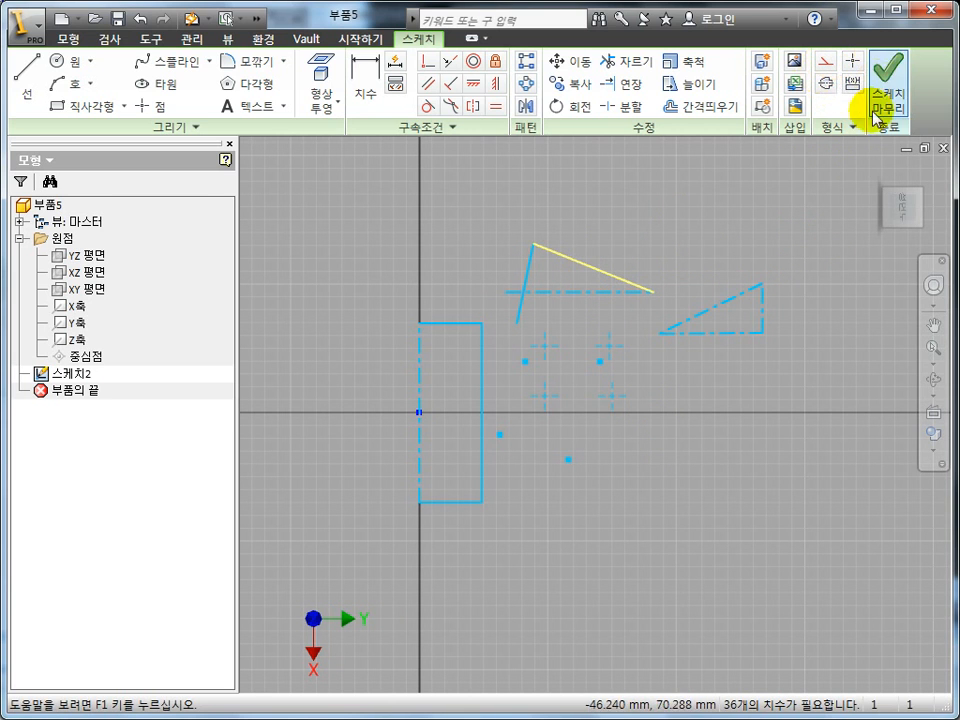
{"action": "left_click", "coordinate": [792, 275]}
{"action": "mouse_move", "coordinate": [803, 308]}
{"action": "middle_mouse_down"}
{"action": "mouse_move", "coordinate": [748, 330]}
{"action": "mouse_move", "coordinate": [727, 358]}
{"action": "middle_mouse_up"}
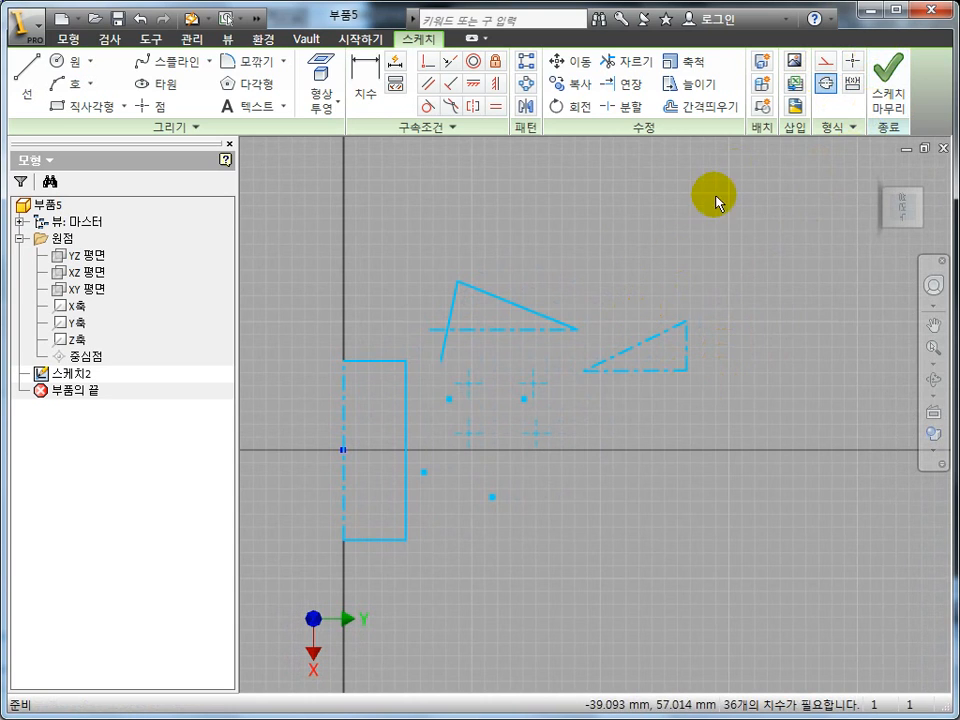
{"action": "left_click", "coordinate": [635, 238]}
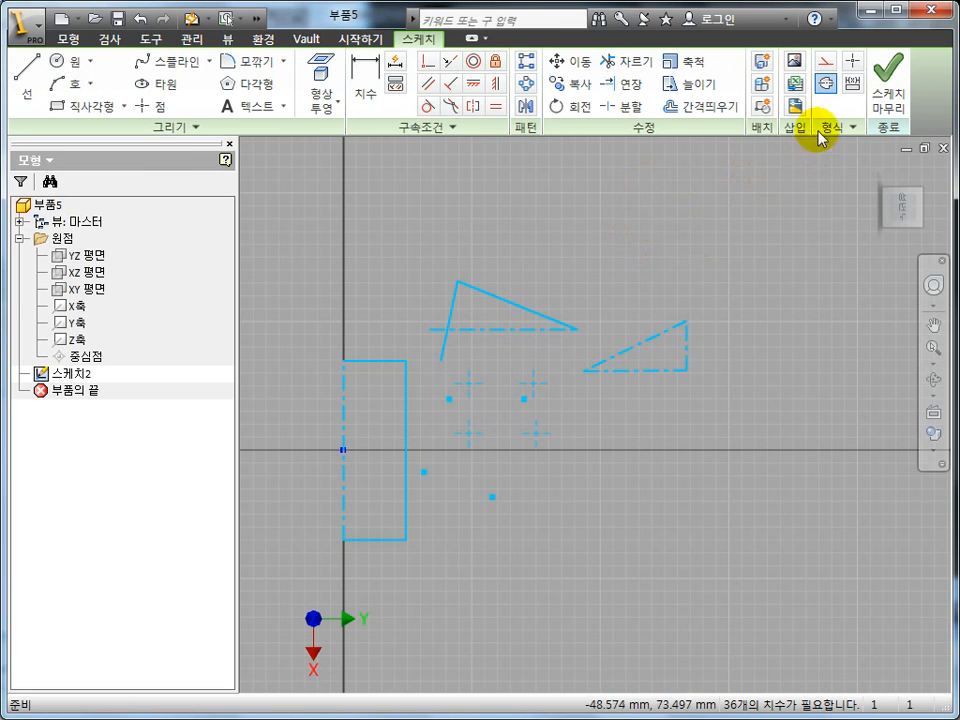
Step: Turn off the centerline format for new sketch geometry
{"action": "left_click", "coordinate": [825, 84]}
{"action": "left_click", "coordinate": [752, 210]}
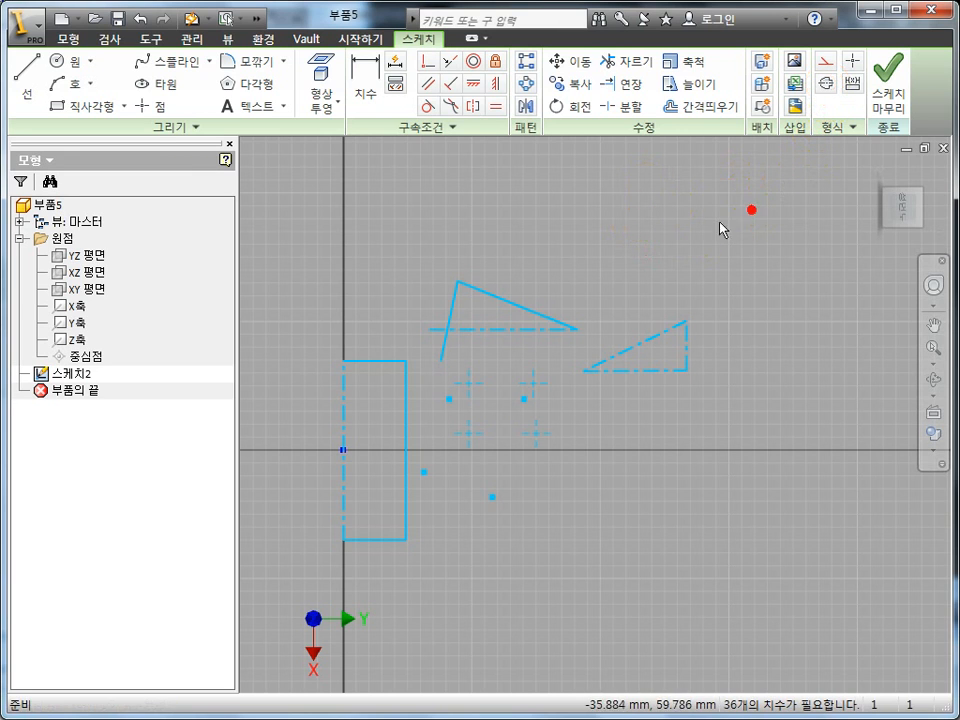
{"action": "left_click_drag", "start_coordinate": [483, 281], "coordinate": [486, 290]}
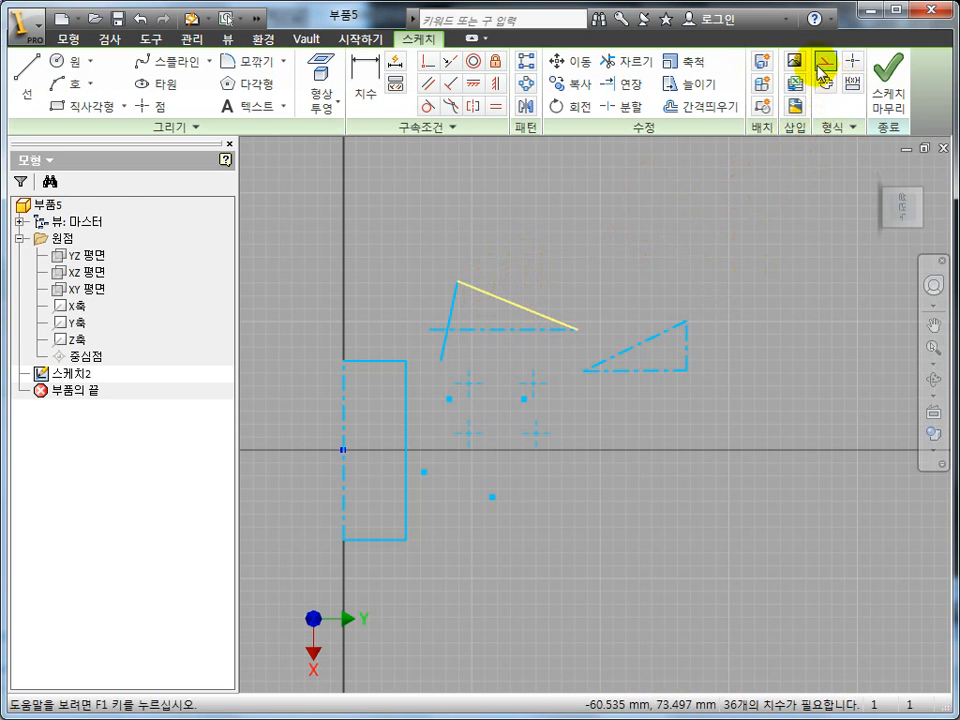
{"action": "left_click", "coordinate": [722, 279]}
{"action": "middle_click_drag", "start_coordinate": [654, 334], "coordinate": [716, 304]}
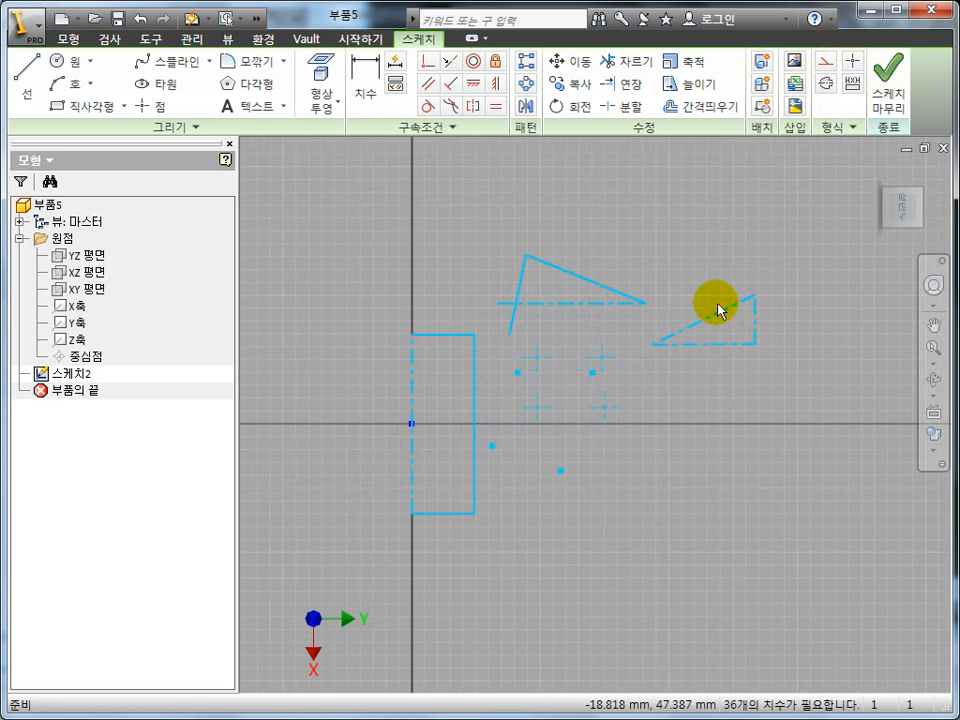
Step: Delete all lines and points in the sketch, including the rectangle's centerline edge, leaving only the origin point
{"action": "left_click_drag", "start_coordinate": [809, 519], "coordinate": [446, 277]}
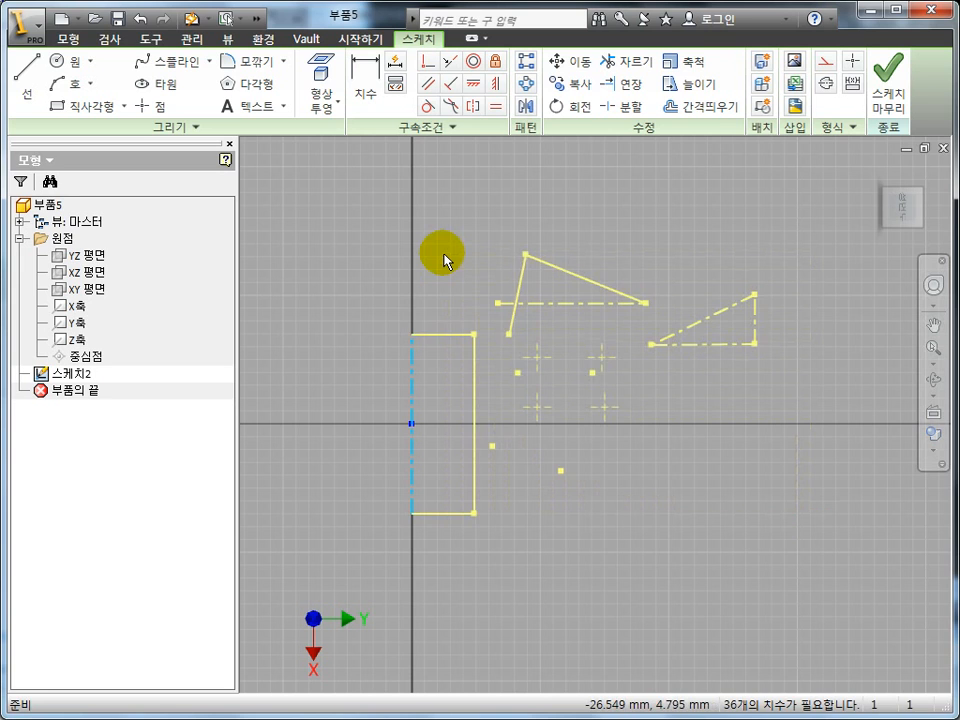
{"action": "key", "text": "Delete"}
{"action": "left_click_drag", "start_coordinate": [439, 258], "coordinate": [347, 358]}
{"action": "key", "text": "Delete"}
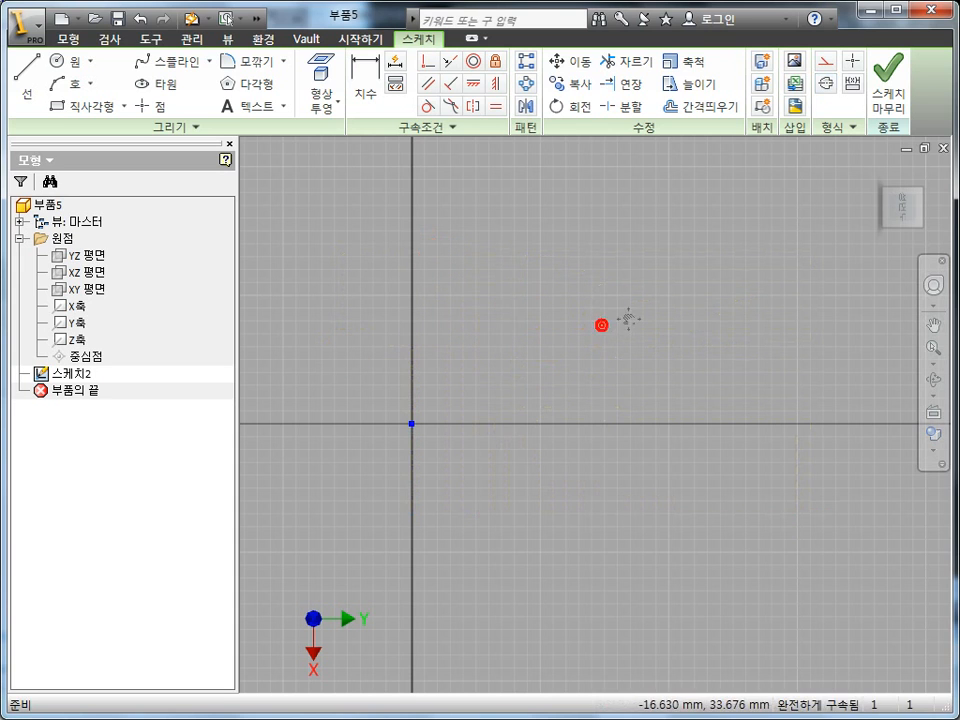
{"action": "middle_click_drag", "start_coordinate": [628, 319], "coordinate": [609, 322]}
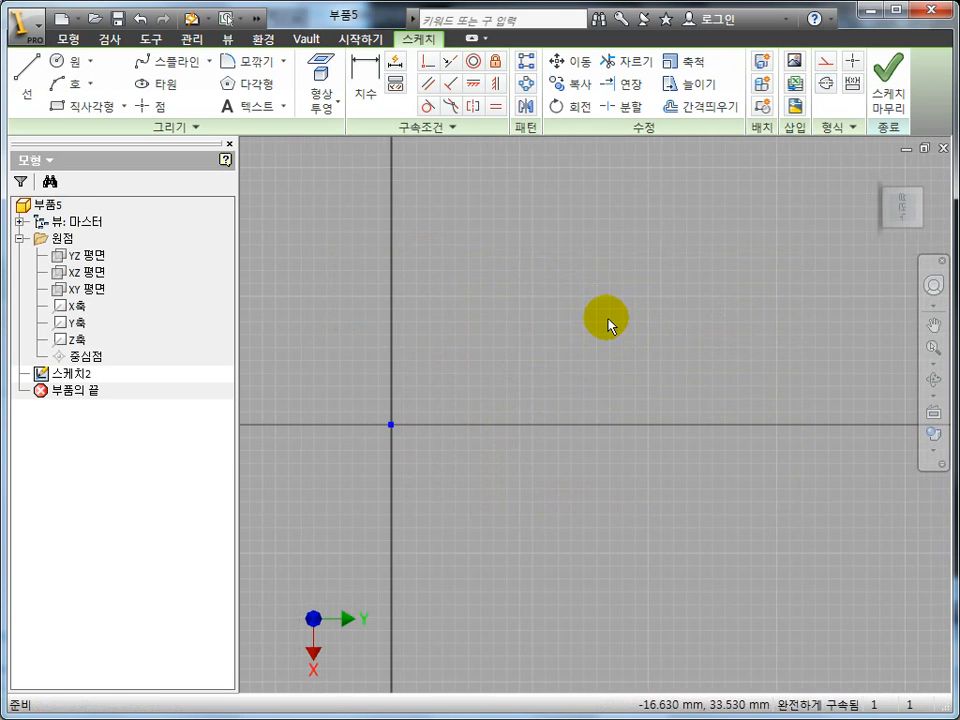
{"action": "left_click", "coordinate": [658, 328]}
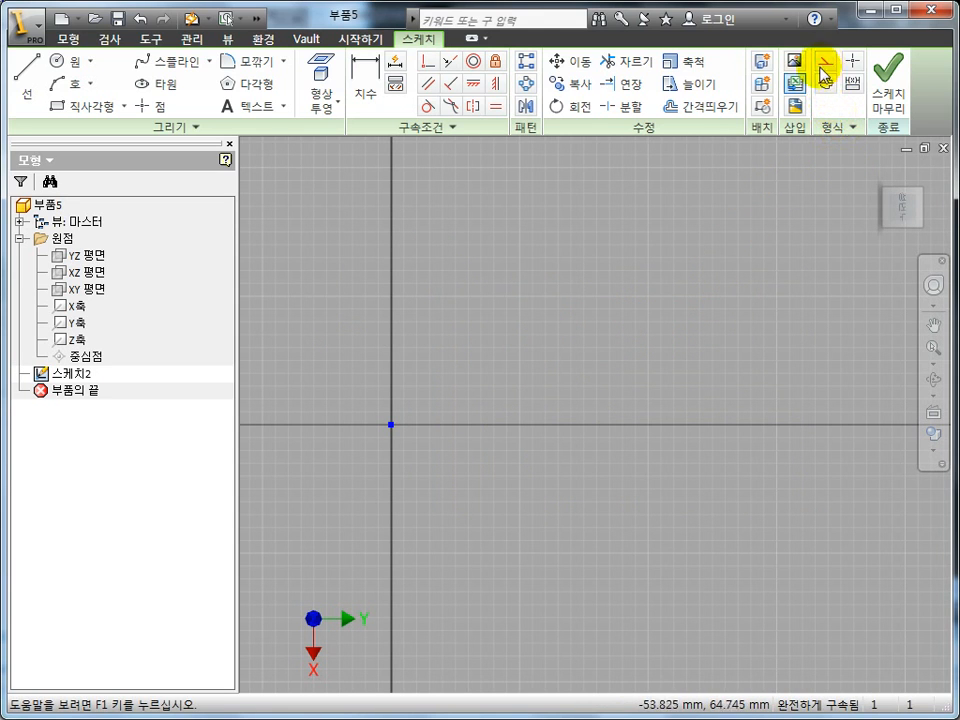
{"action": "left_click", "coordinate": [656, 265]}
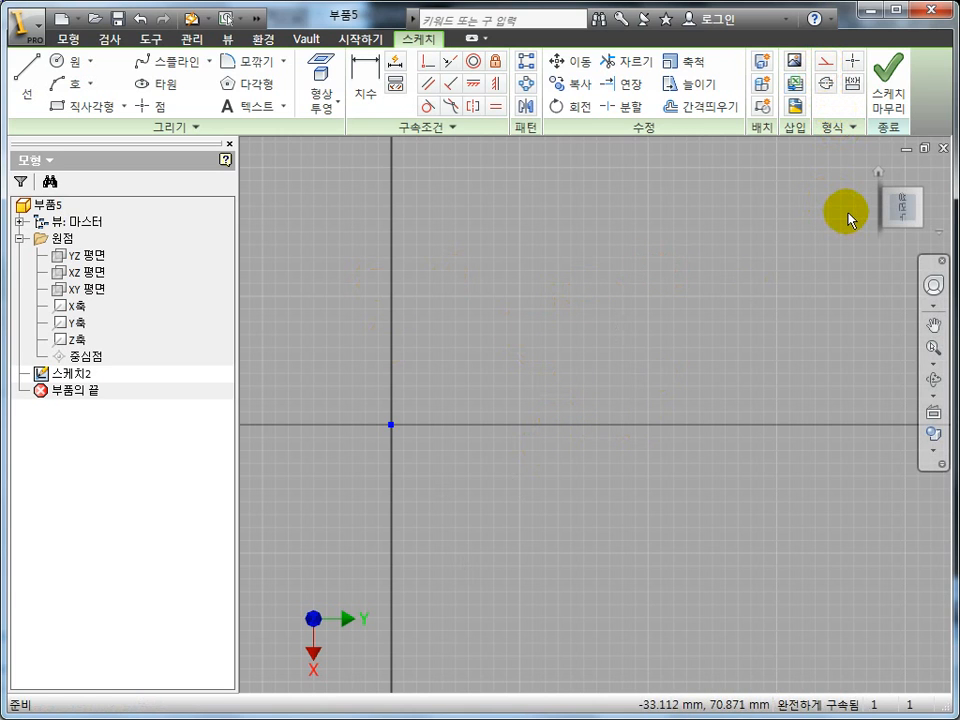
Step: Turn on the construction format and draw a closed triangle with a horizontal base above the horizontal axis
{"action": "left_click", "coordinate": [824, 63]}
{"action": "left_click", "coordinate": [27, 70]}
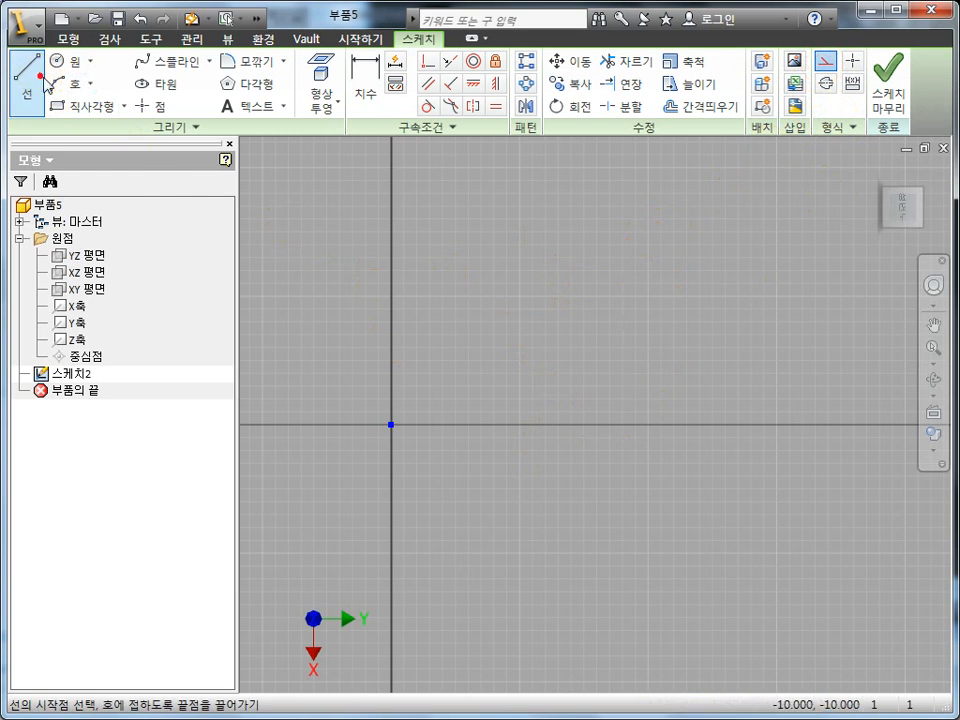
{"action": "left_click", "coordinate": [478, 328]}
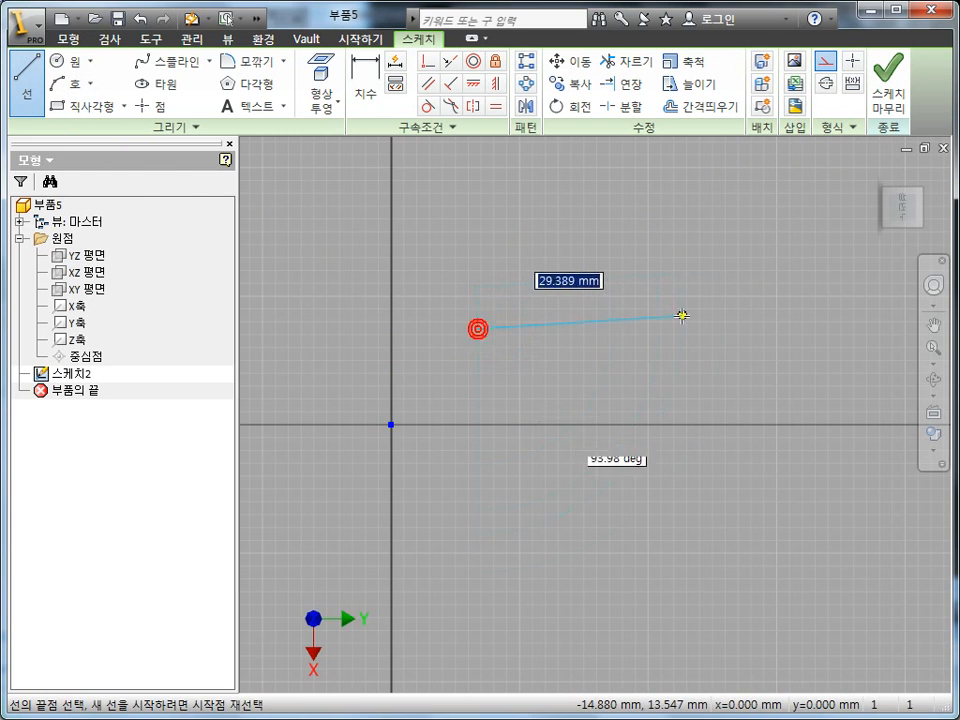
{"action": "left_click", "coordinate": [739, 329]}
{"action": "left_click", "coordinate": [634, 184]}
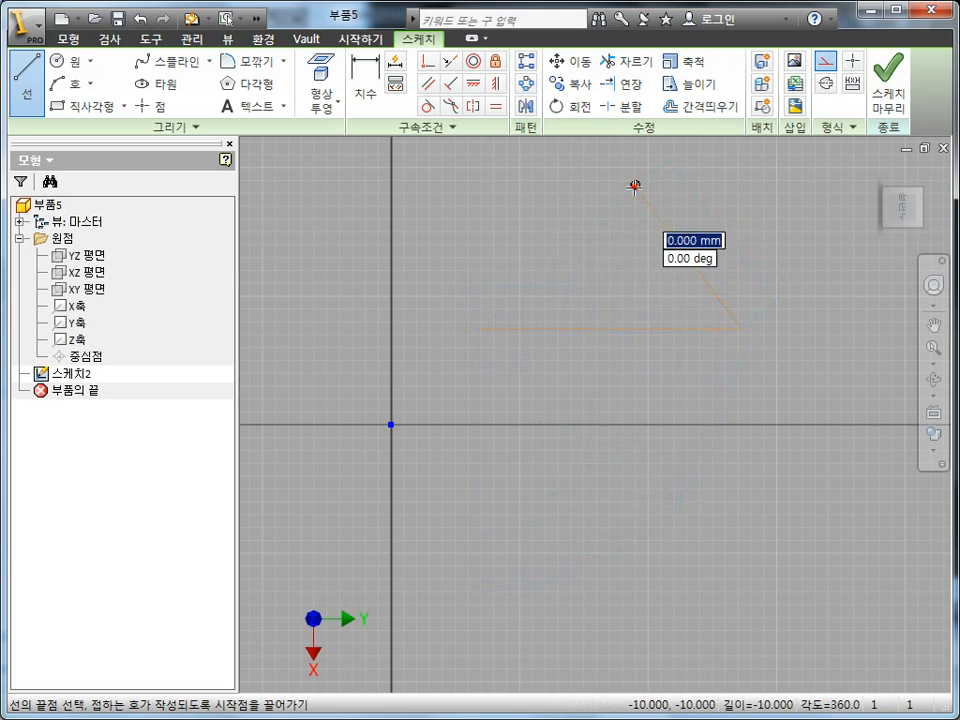
{"action": "left_click", "coordinate": [479, 329]}
{"action": "key", "text": "Escape"}
{"action": "left_click", "coordinate": [767, 161]}
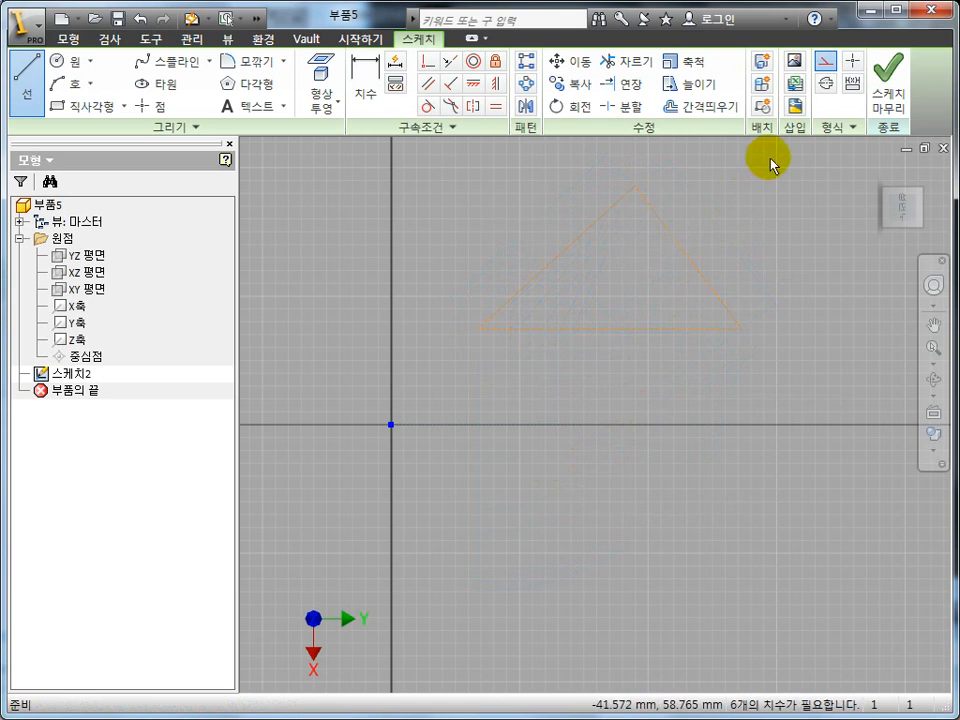
Step: Turn off the construction format and draw an ordinary horizontal line below the horizontal axis, beneath the triangle
{"action": "left_click", "coordinate": [822, 63]}
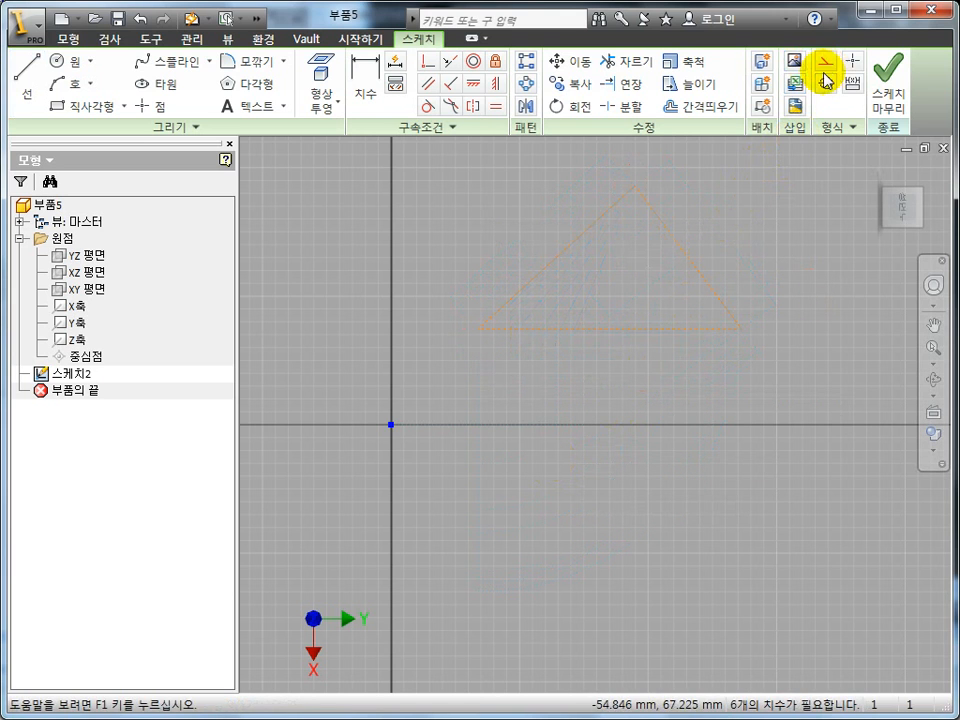
{"action": "left_click", "coordinate": [30, 85]}
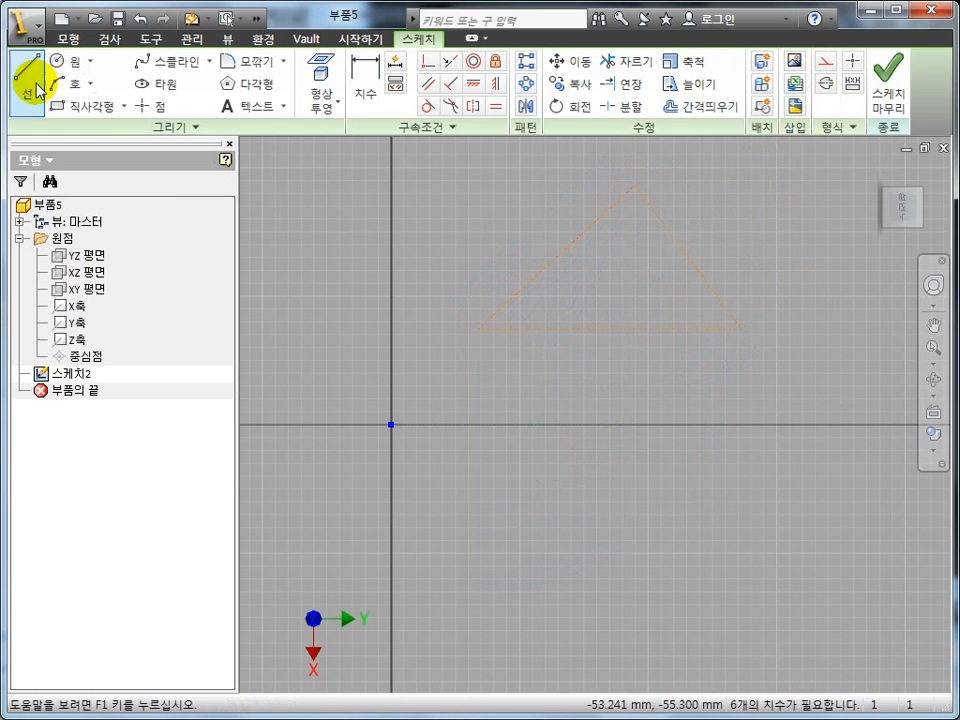
{"action": "left_click", "coordinate": [463, 510]}
{"action": "double_click", "coordinate": [760, 510]}
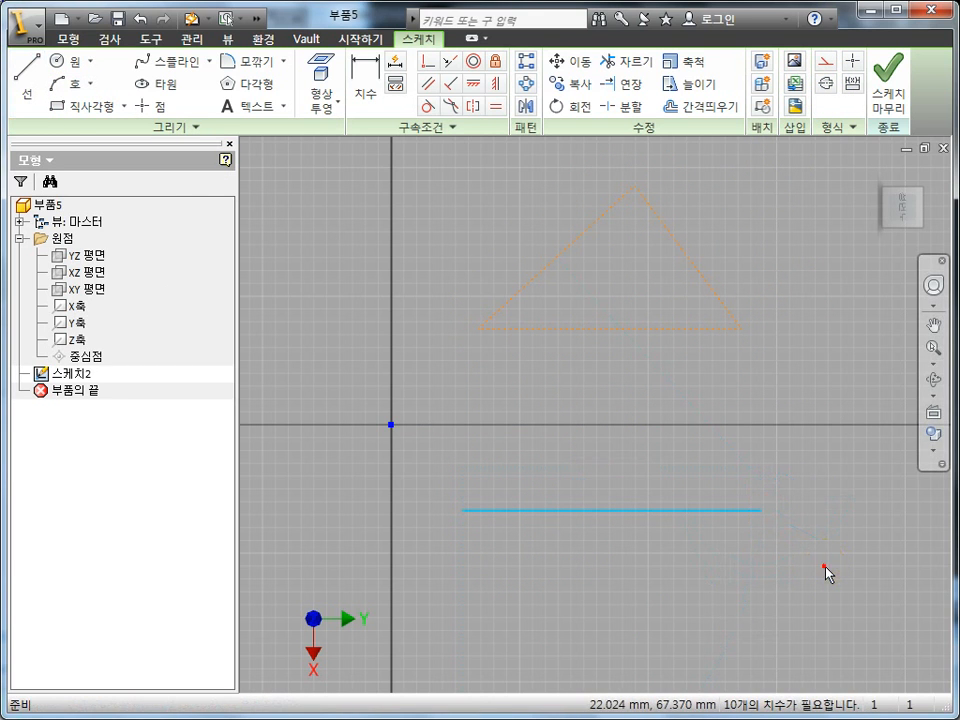
Step: Apply the construction format to the existing horizontal line below the horizontal axis
{"action": "left_click", "coordinate": [820, 567]}
{"action": "left_click", "coordinate": [647, 512]}
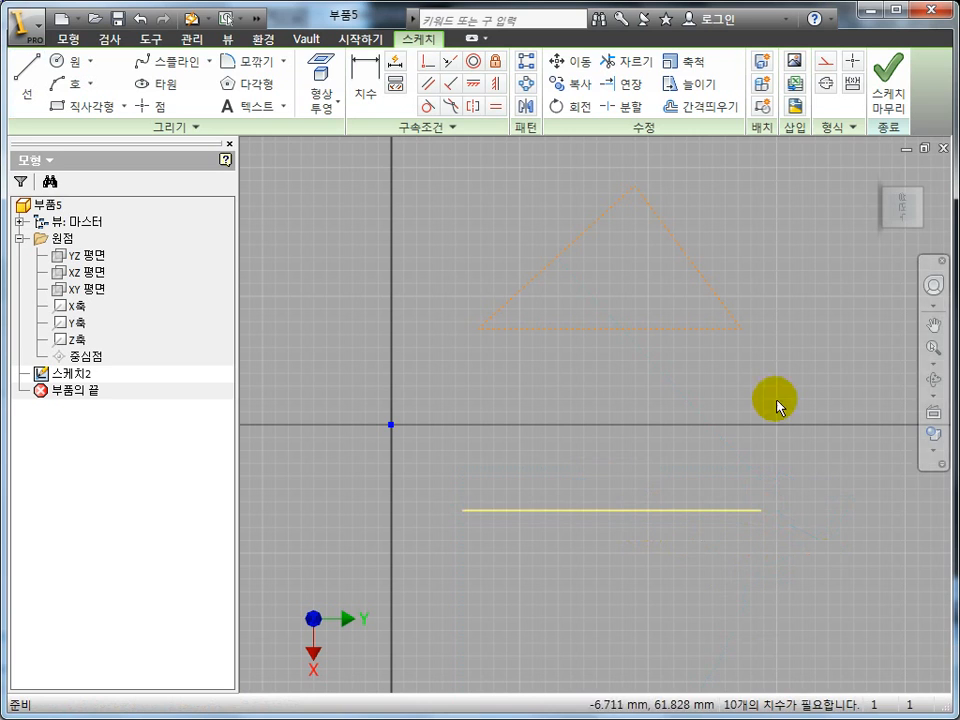
{"action": "left_click", "coordinate": [826, 62]}
{"action": "left_click", "coordinate": [718, 471]}
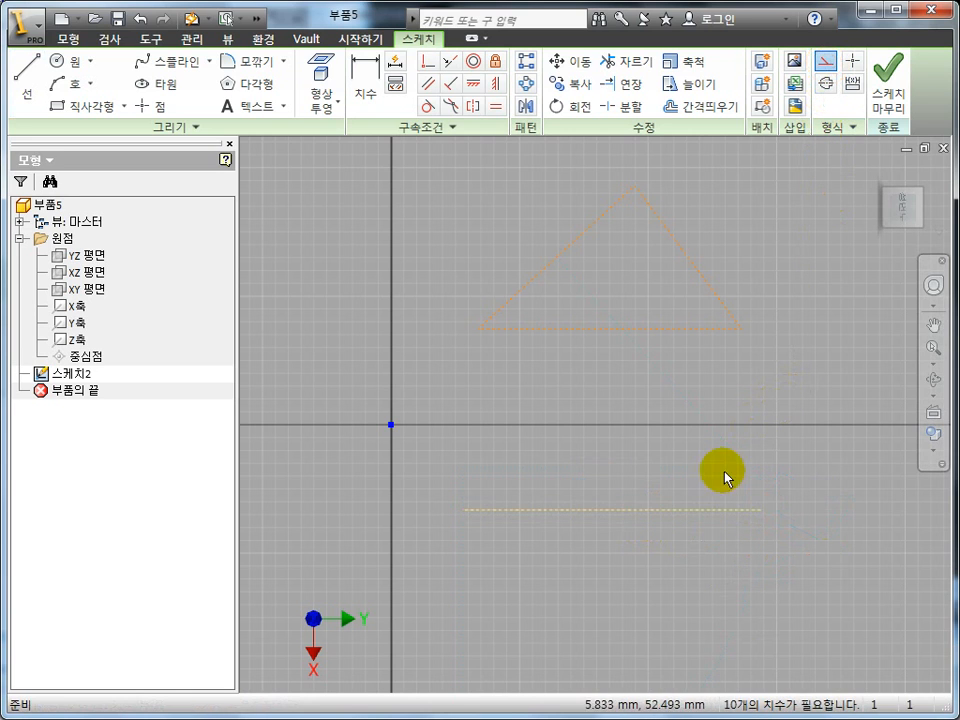
{"action": "left_click", "coordinate": [615, 511]}
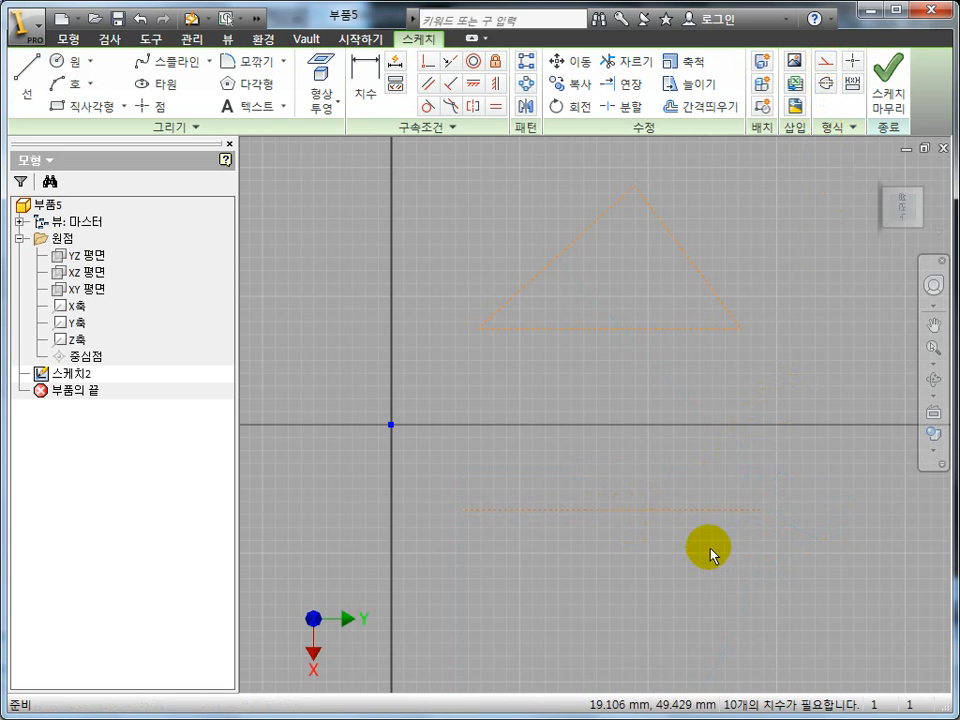
Step: Turn on the center point format for new sketch points and leave the triangle and horizontal line unselected
{"action": "left_click", "coordinate": [852, 61]}
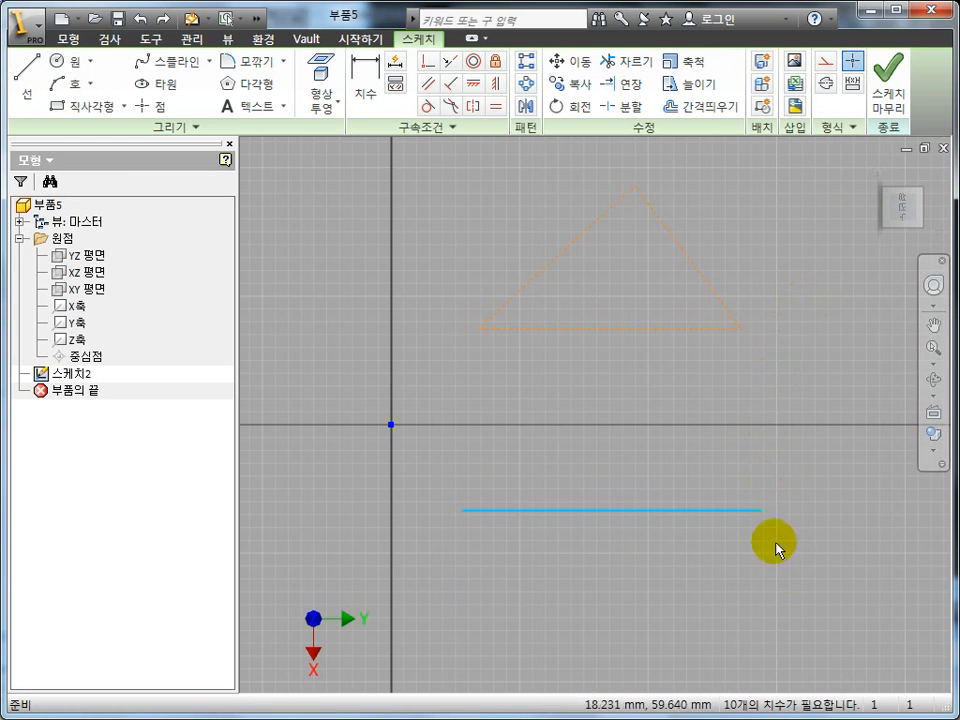
{"action": "left_click_drag", "start_coordinate": [793, 570], "coordinate": [432, 186]}
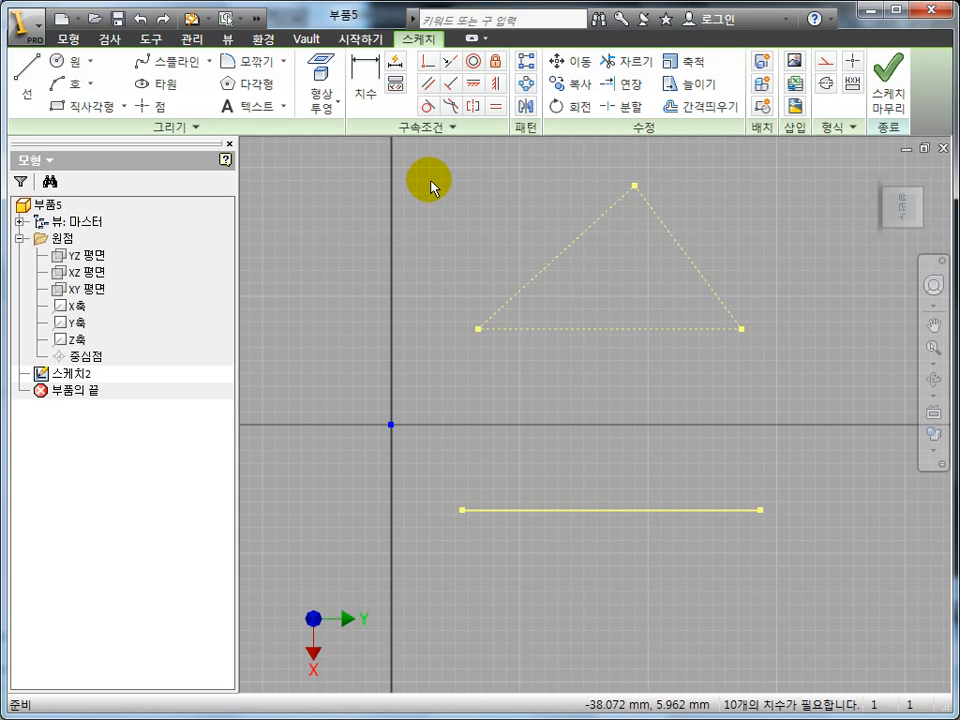
{"action": "left_click", "coordinate": [709, 199]}
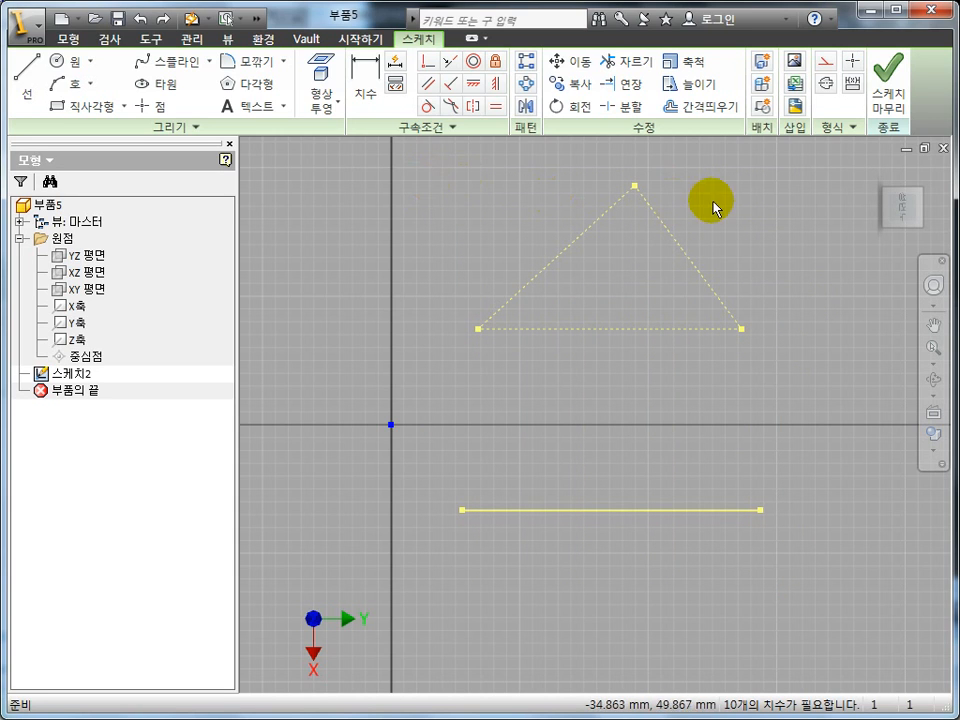
{"action": "left_click", "coordinate": [825, 85]}
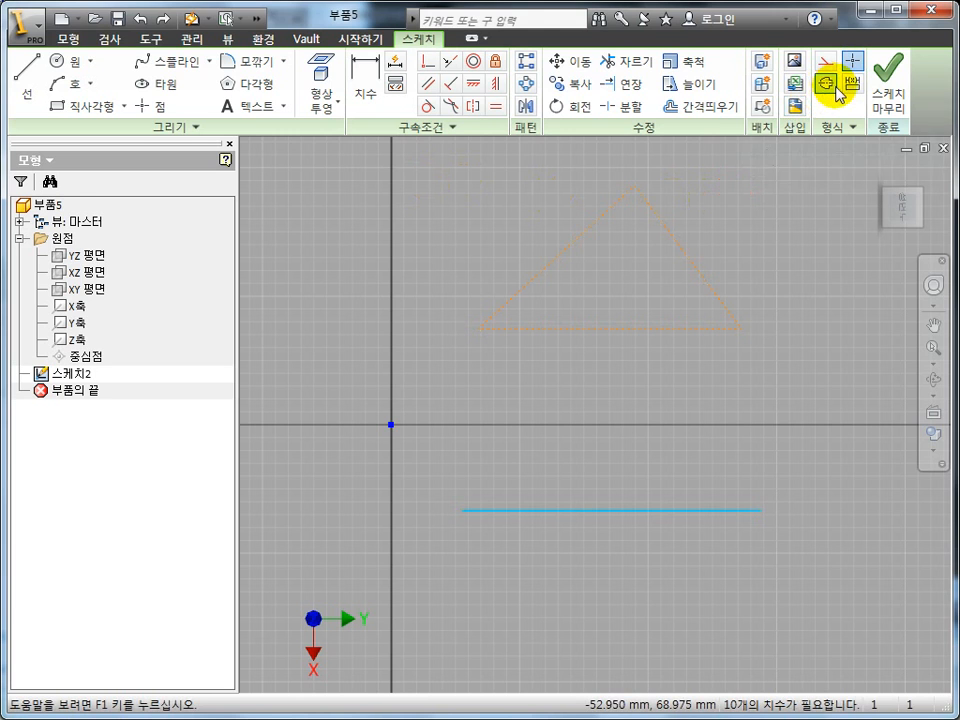